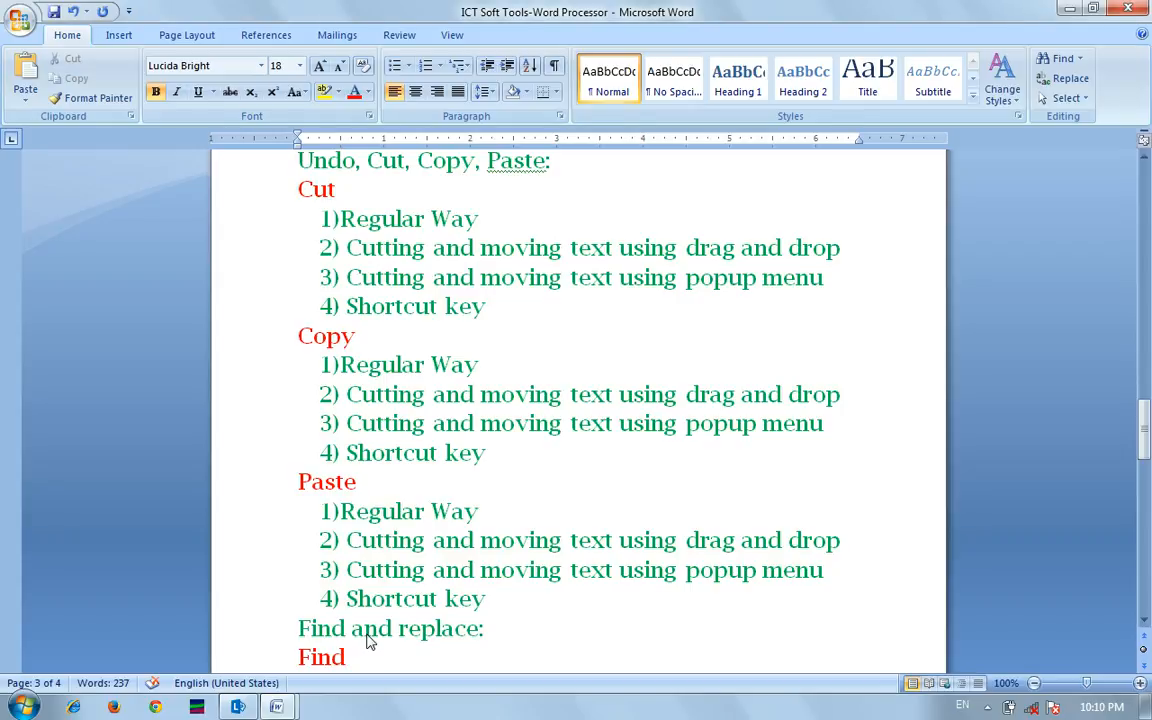
Look through the outline's Cut, Copy, Paste, Find and replace, and Spelling and grammar topics.
key("Down")
key("Down")
key("Down")
key("Down")
key("Down")
key("Down")
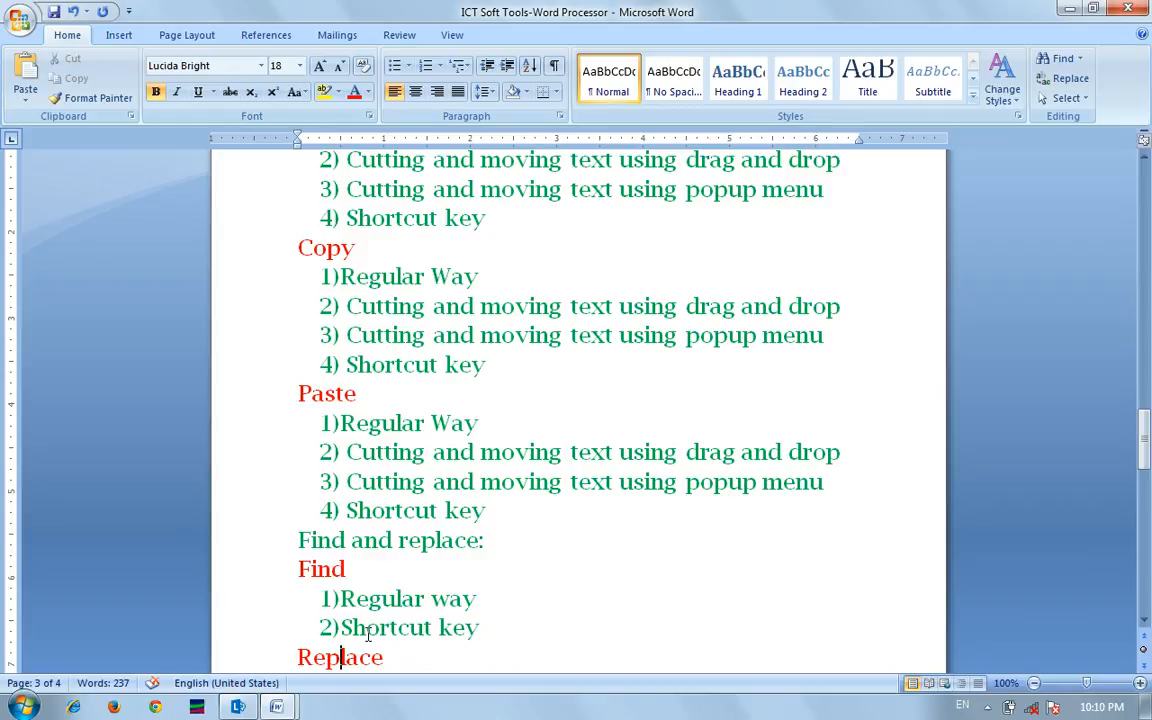
key("Down")
key("Down")
key("Down")
key("Down")
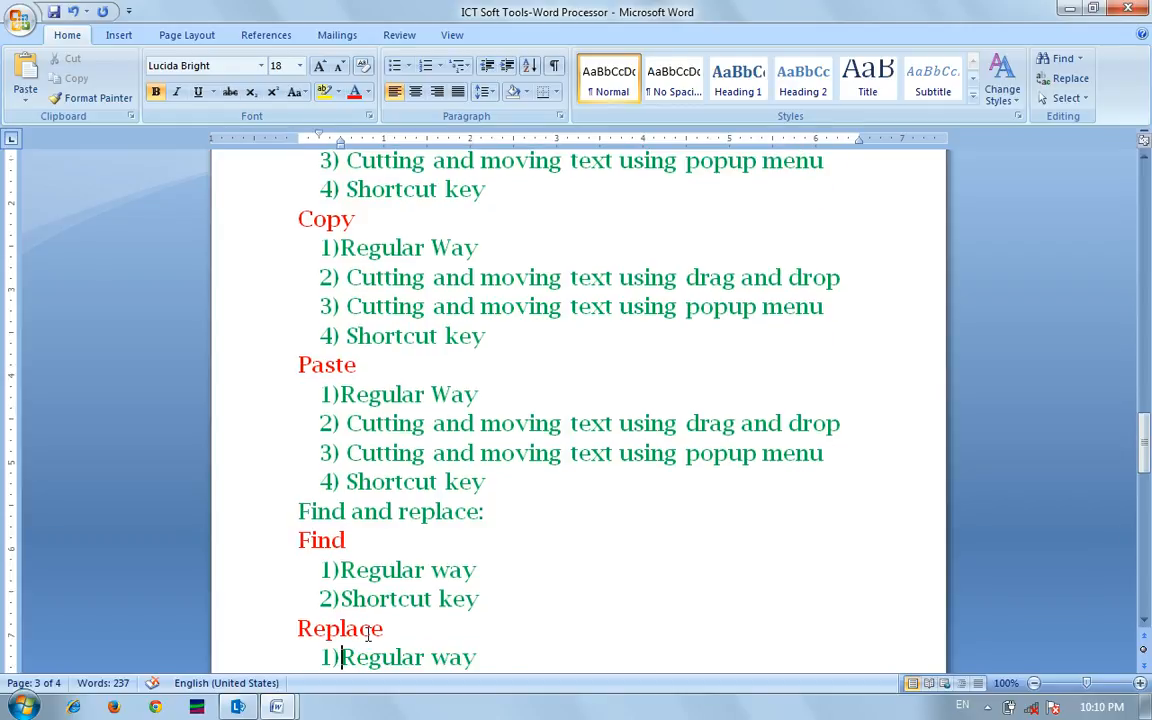
key("Down")
key("Down")
key("Down")
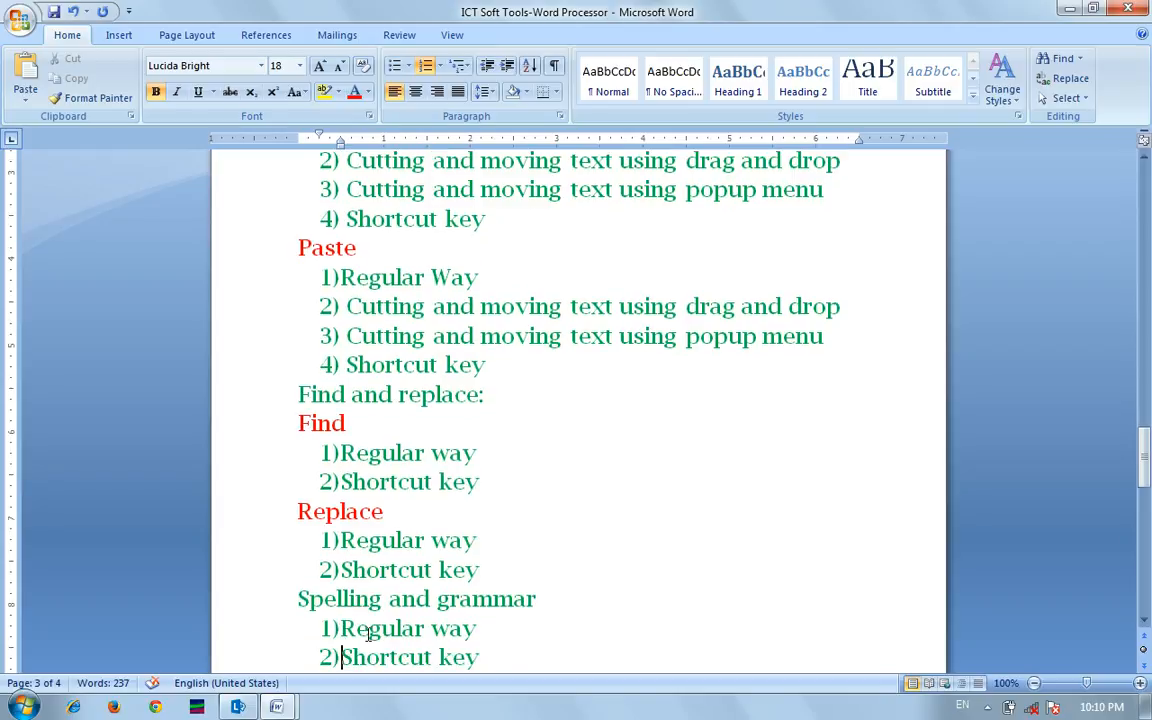
key("Up")
key("Up")
key("Up")
key("Up")
key("Up")
key("Up")
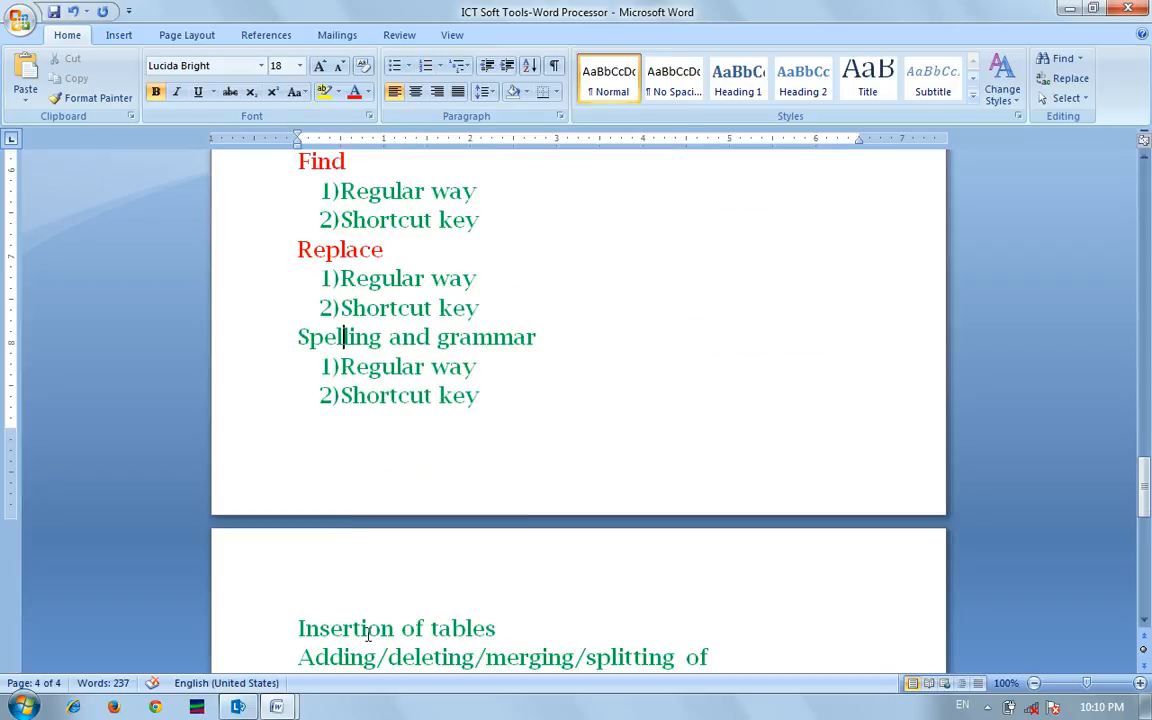
Review the remaining outline topics, from Insertion of tables through Change Case and Add page numbers.
key("Down")
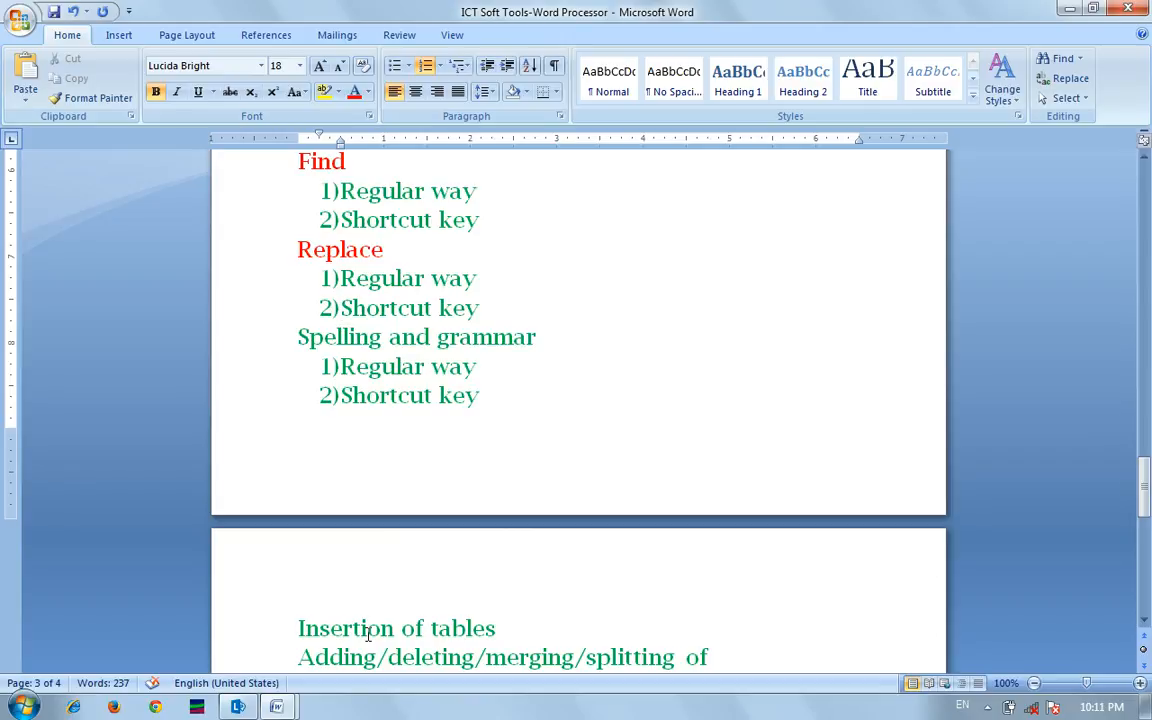
key("Down")
key("Down")
key("Down")
key("Down")
key("Down")
key("Down")
key("Down")
key("Down")
key("Down")
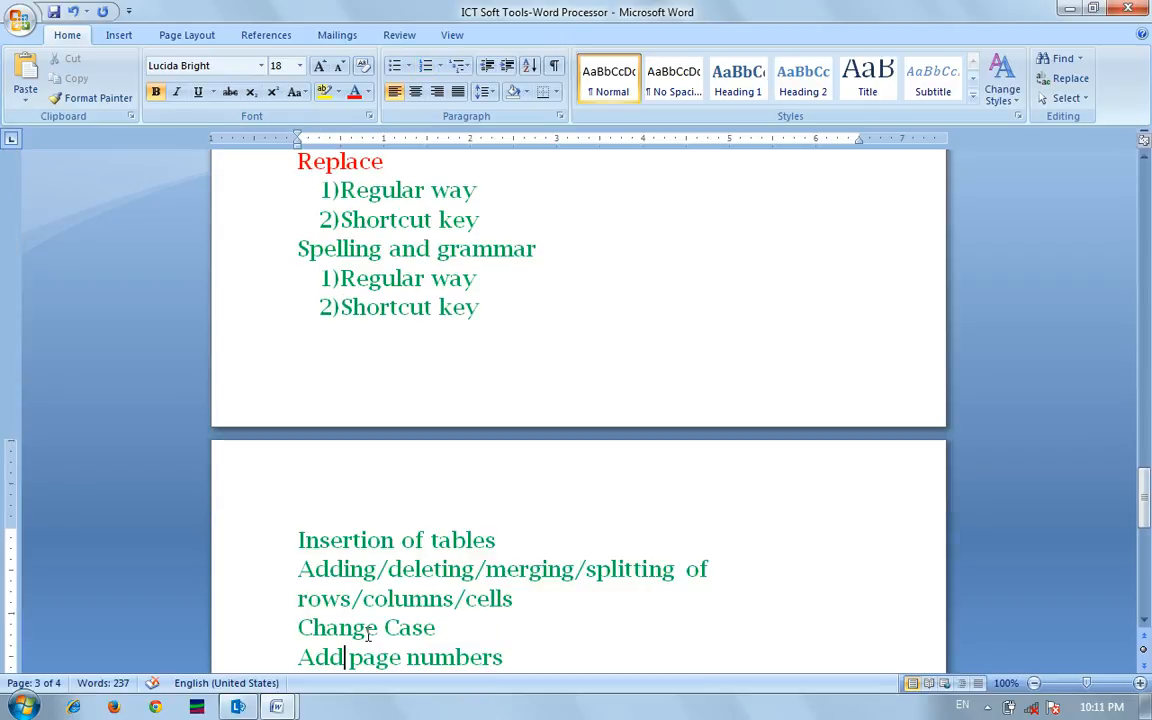
key("Up")
key("Up")
key("Up")
key("Up")
key("Up")
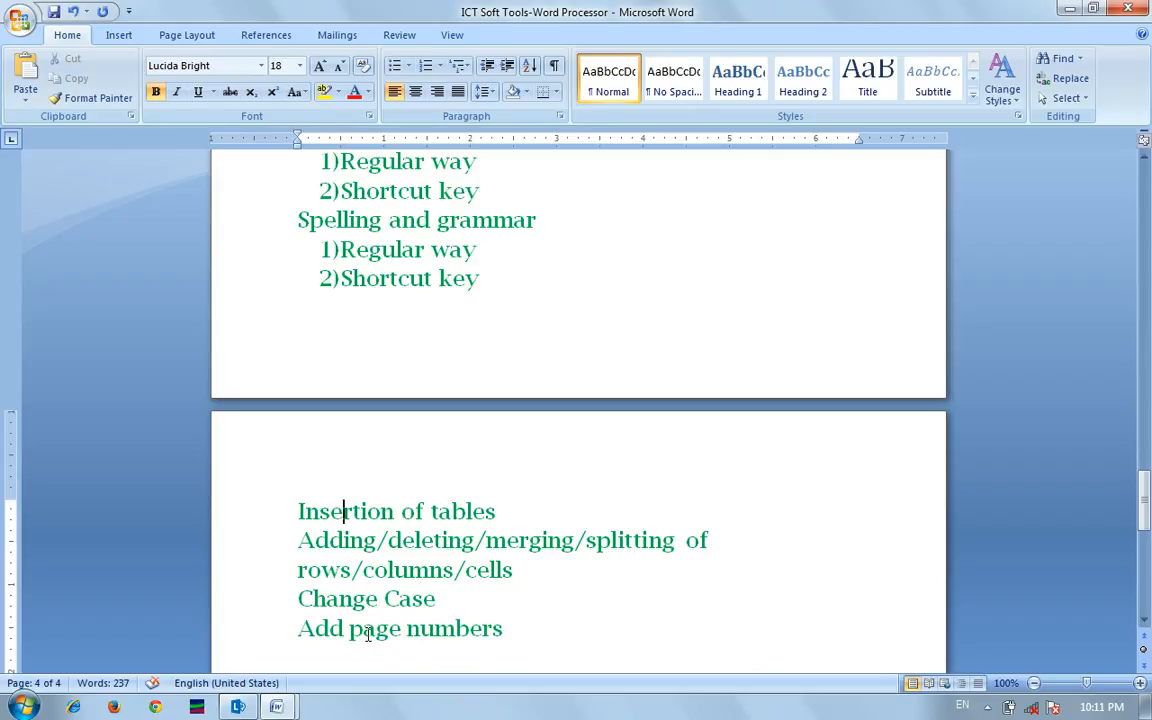
key("Down")
key("Down")
key("Down")
key("Left")
key("Left")
key("Left")
key("Left")
key("Down")
key("Down")
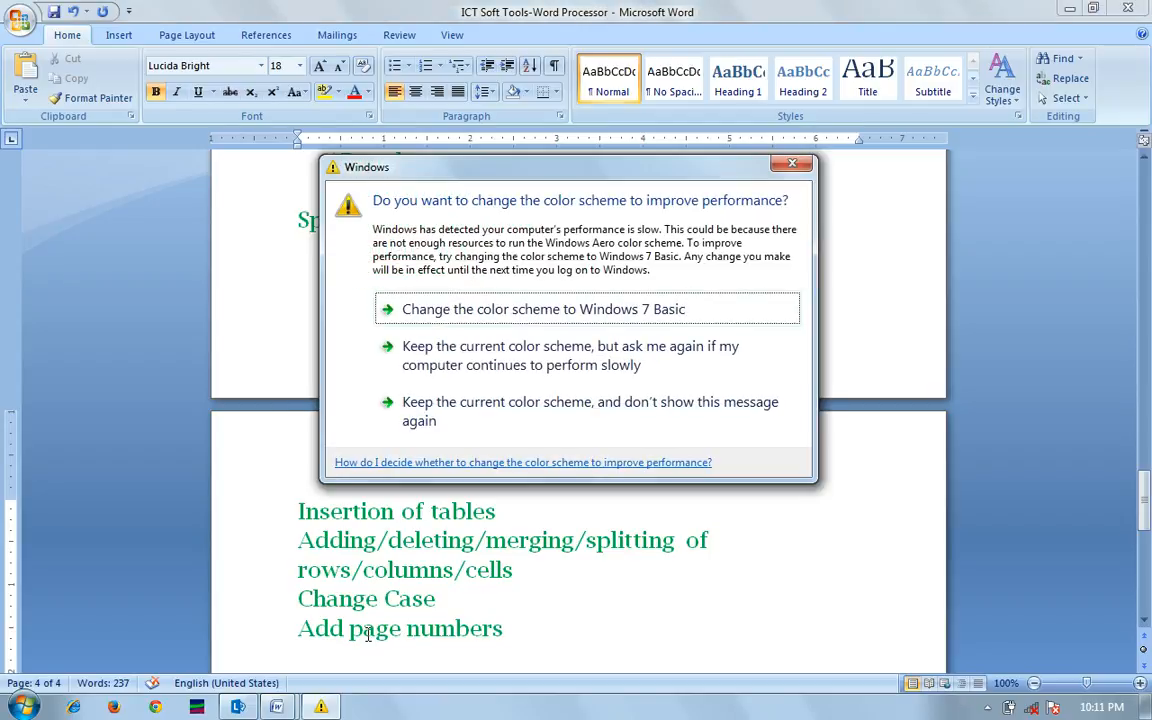
Keep the current Windows color scheme with its message permanently turned off, and return to the Undo, Cut, Copy, Paste section.
left_click(533, 424)
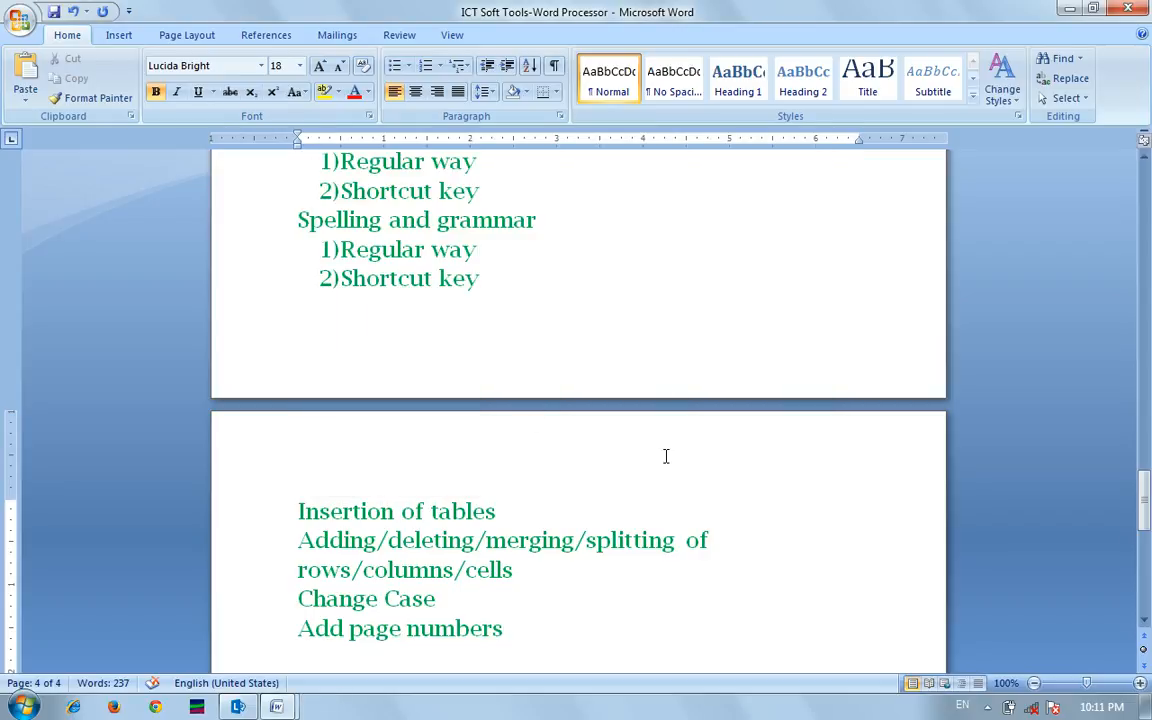
key("Up")
key("Up")
key("Up")
key("Up")
key("Up")
key("Up")
key("Up")
key("Up")
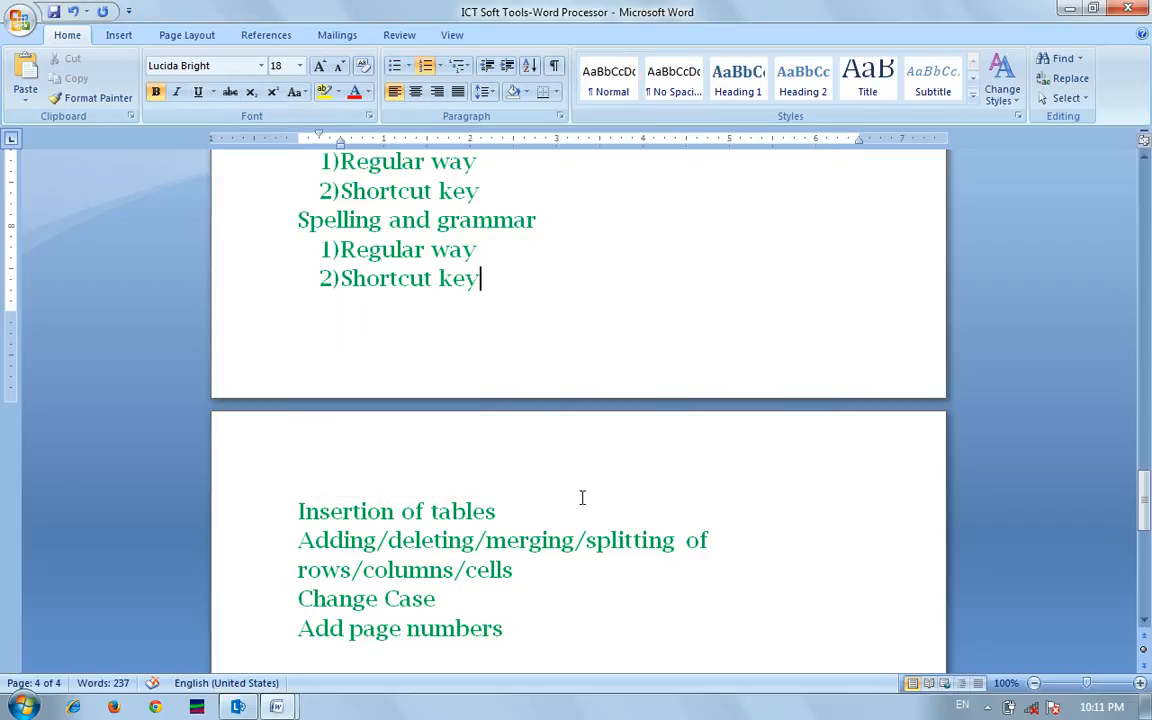
key("Up")
key("Up")
key("Up")
key("Up")
key("Up")
key("Up")
key("Up")
key("Up")
key("Up")
key("Up")
key("Up")
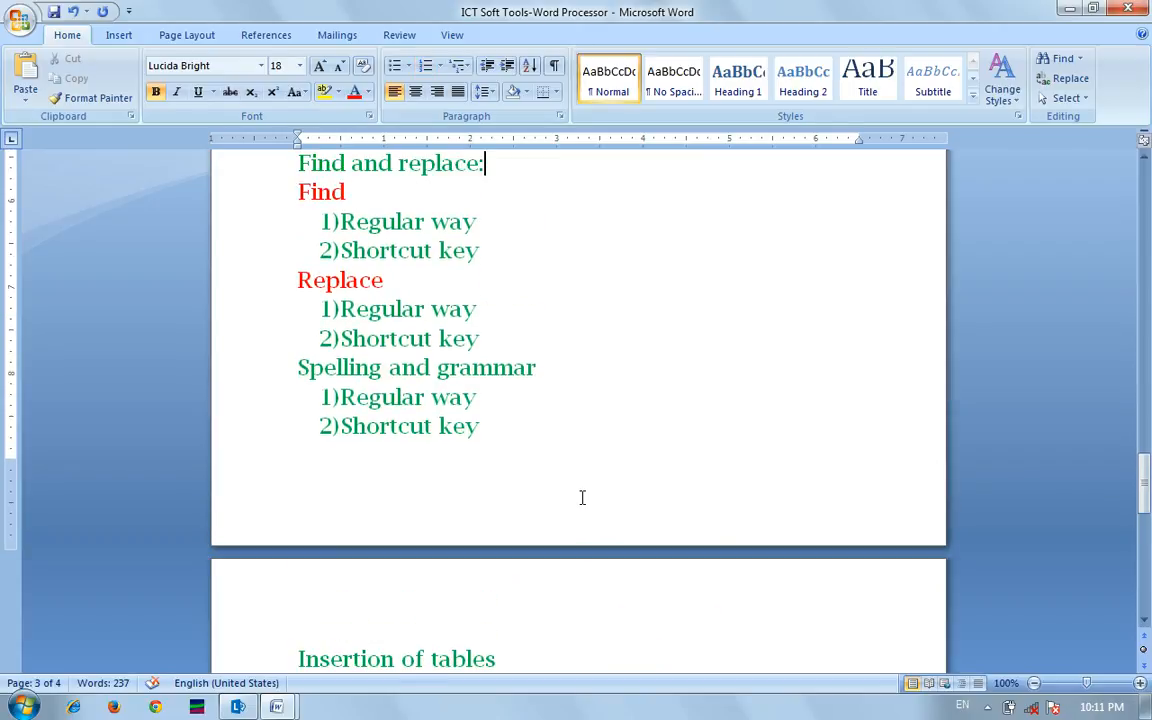
key("Up")
key("Up")
key("Up")
key("Up")
key("Up")
key("Up")
key("Up")
key("Up")
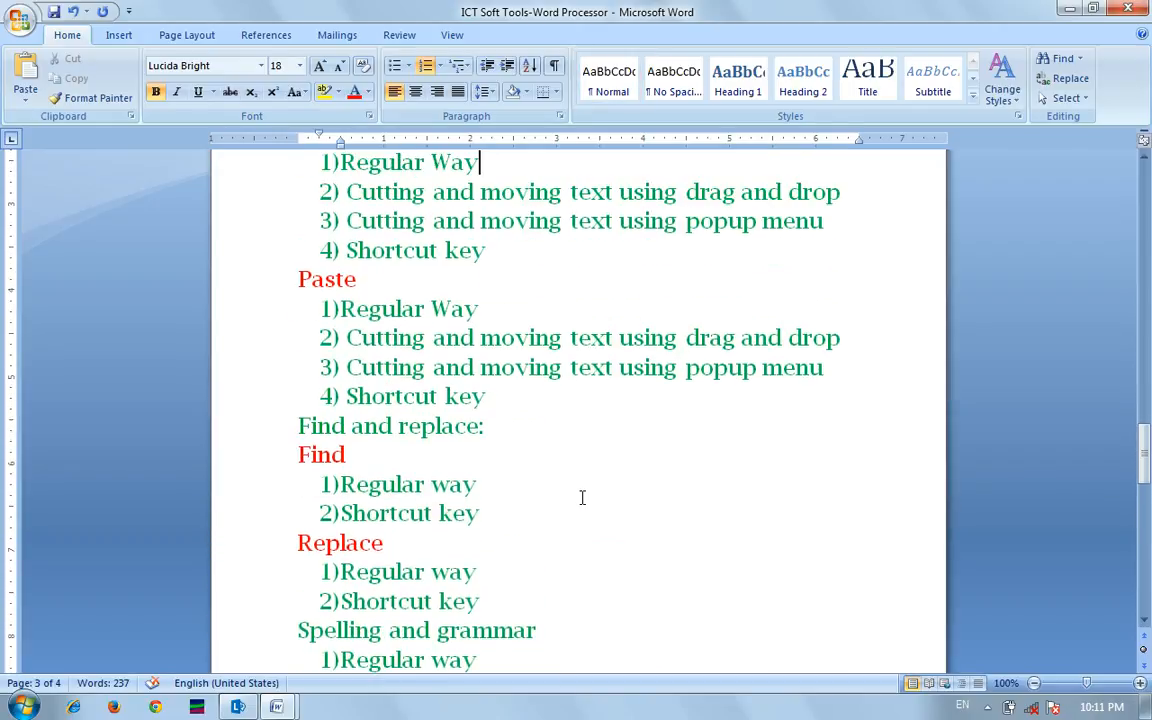
key("Up")
key("Up")
key("Up")
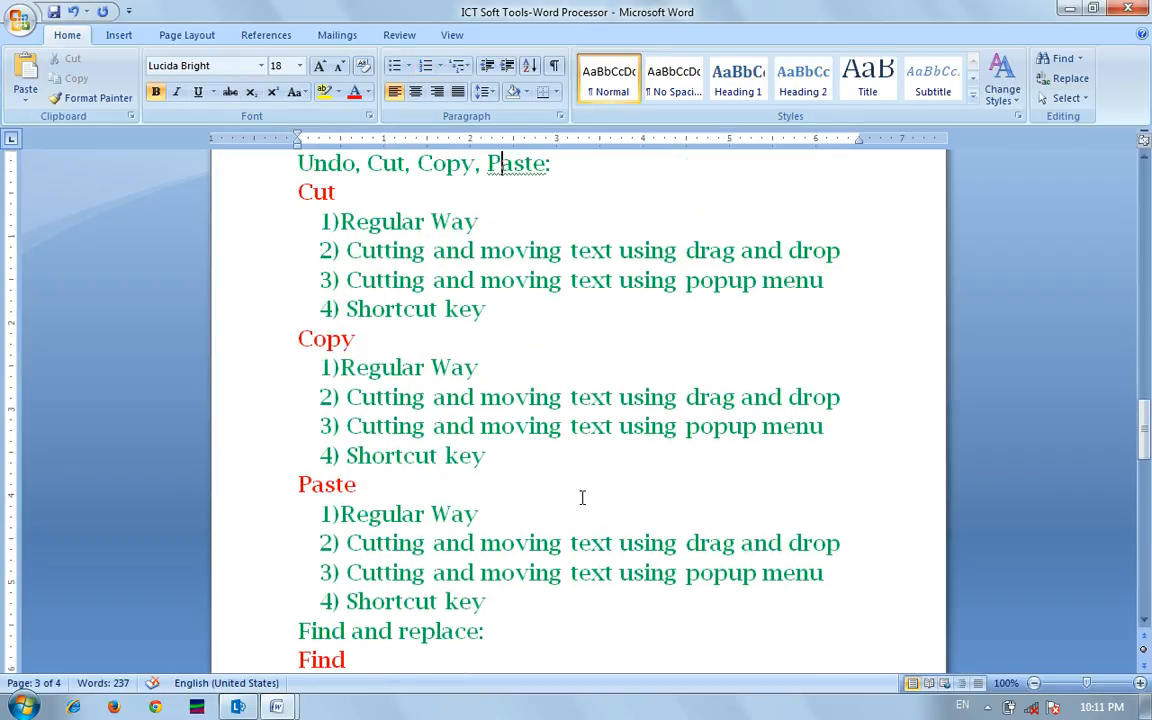
key("Down")
key("Down")
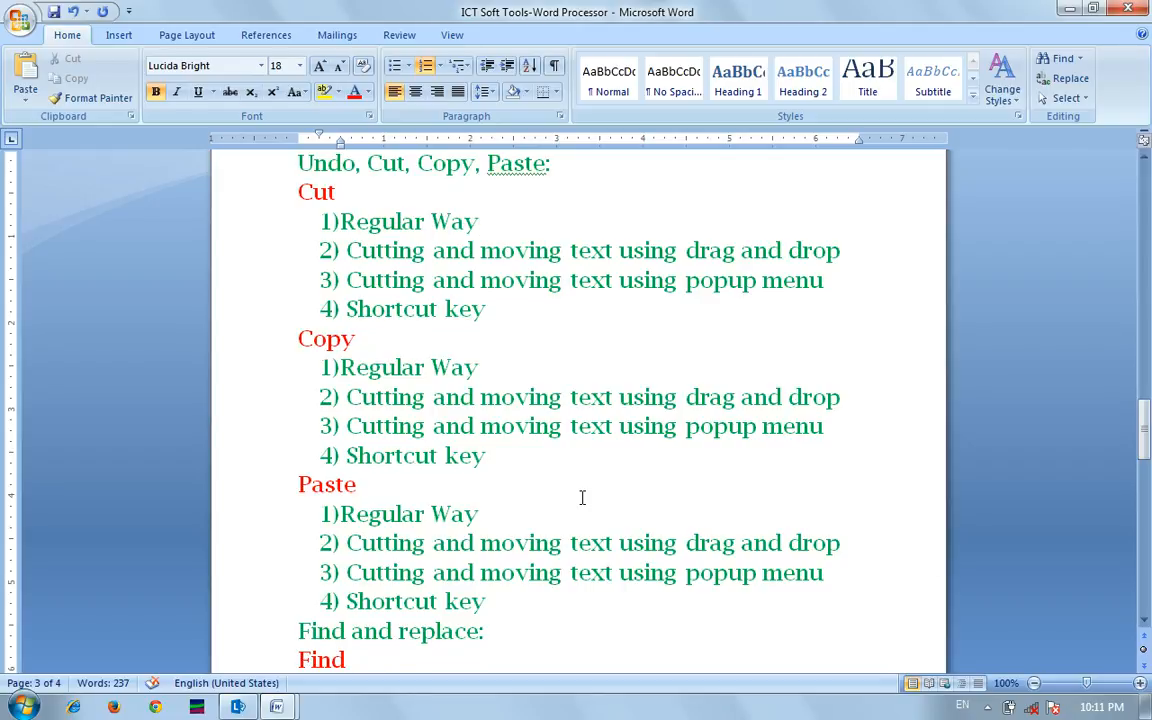
Select the text of all four items under the Cut heading, from Regular Way to Shortcut key.
left_click(330, 221)
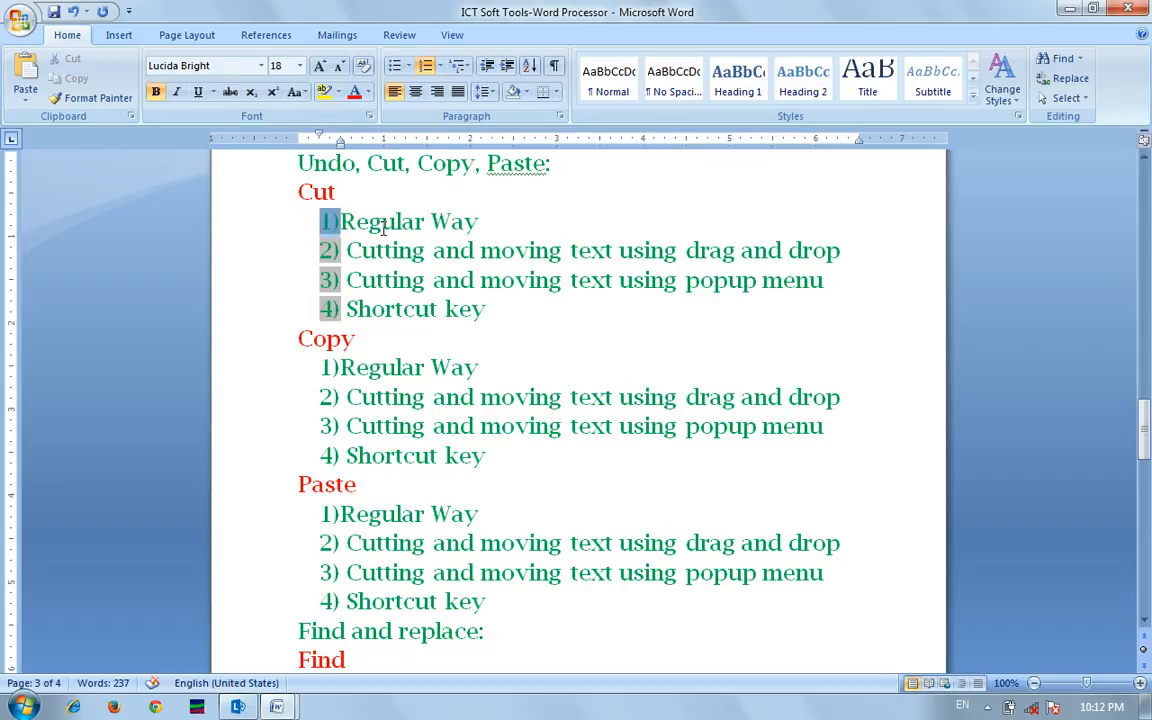
left_click(340, 222)
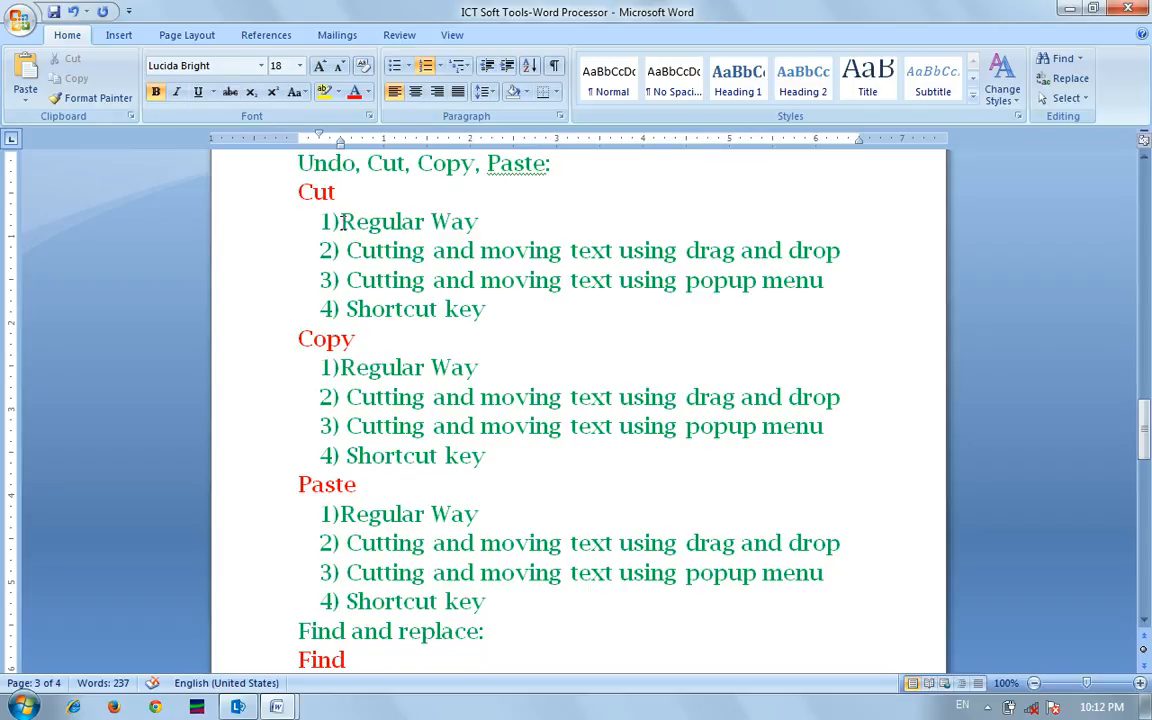
key("shift+Right")
key("shift+Right")
key("shift+Right")
key("shift+Right")
key("shift+Right")
key("shift+Right")
key("shift+Right")
key("shift+Right")
key("shift+Right")
key("shift+Right")
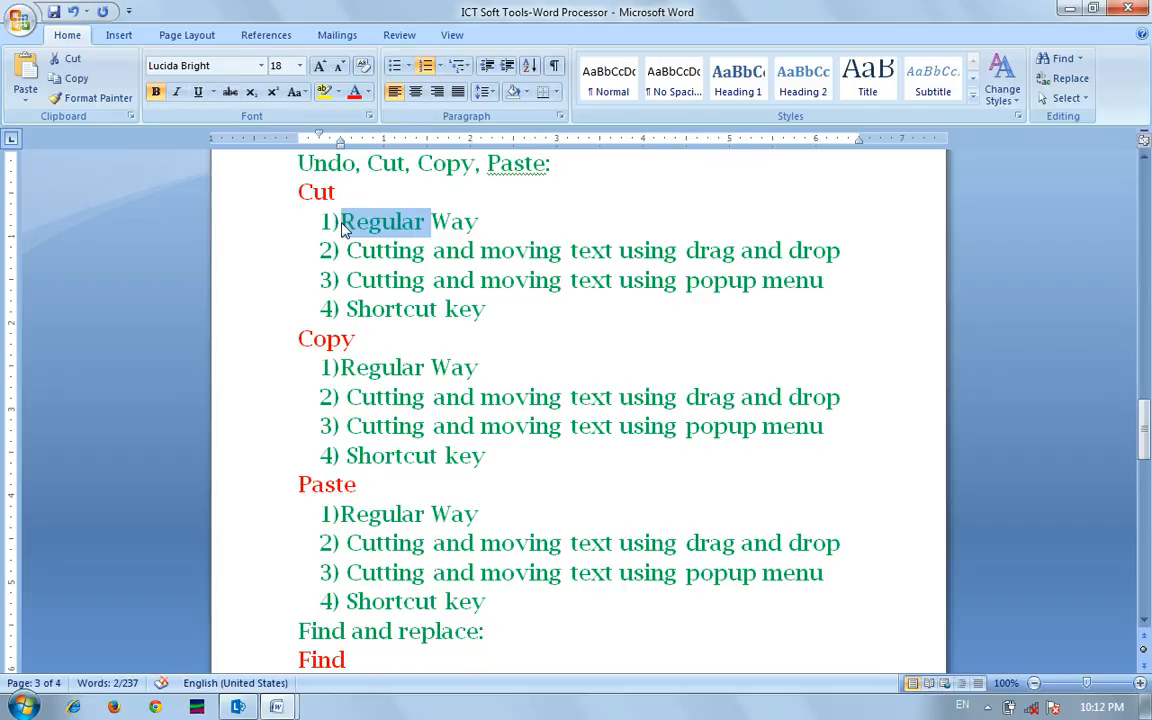
key("shift+Right")
key("shift+Right")
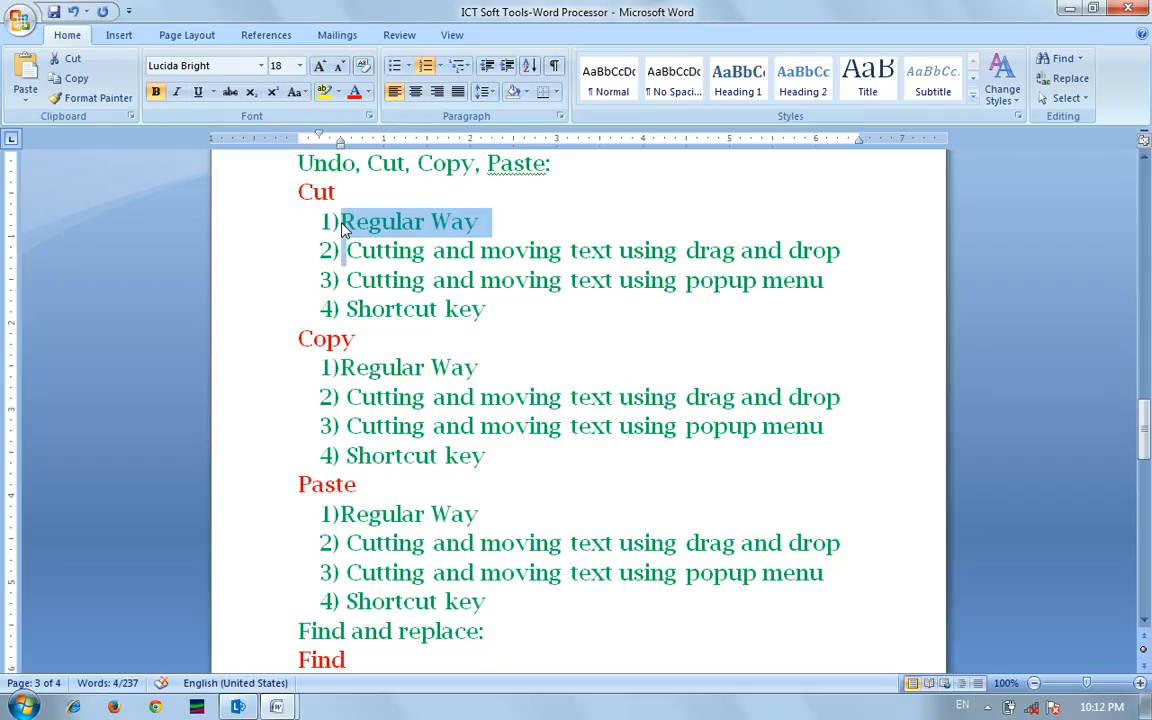
key("shift+Right")
key("shift+Right")
key("shift+Down")
key("shift+Down")
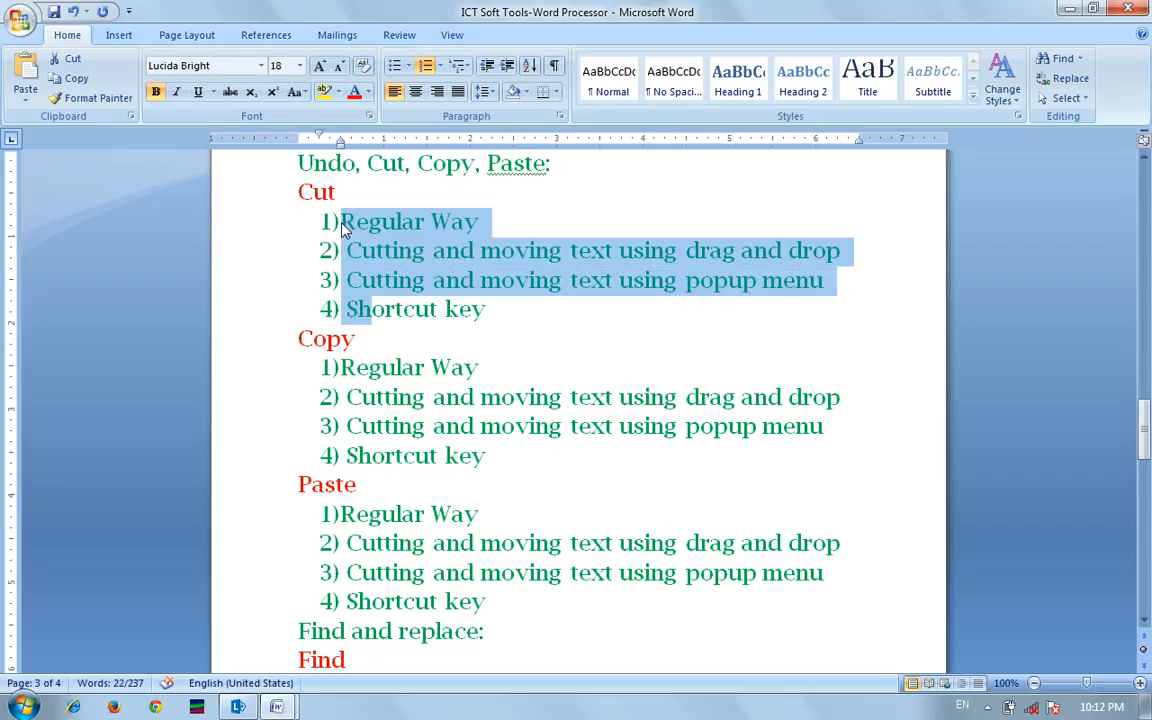
key("shift+Right")
key("shift+Right")
key("shift+Right")
key("shift+Right")
key("shift+Right")
key("shift+Right")
key("shift+Right")
key("shift+Right")
key("shift+Right")
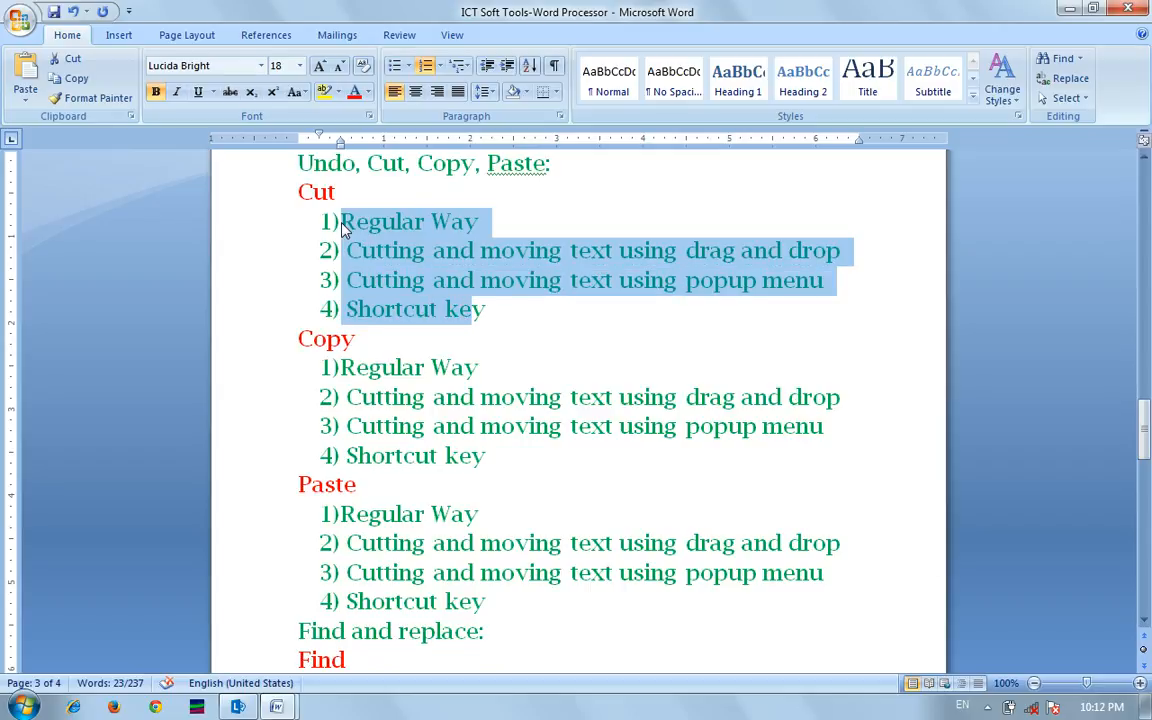
key("shift+Right")
key("shift+Right")
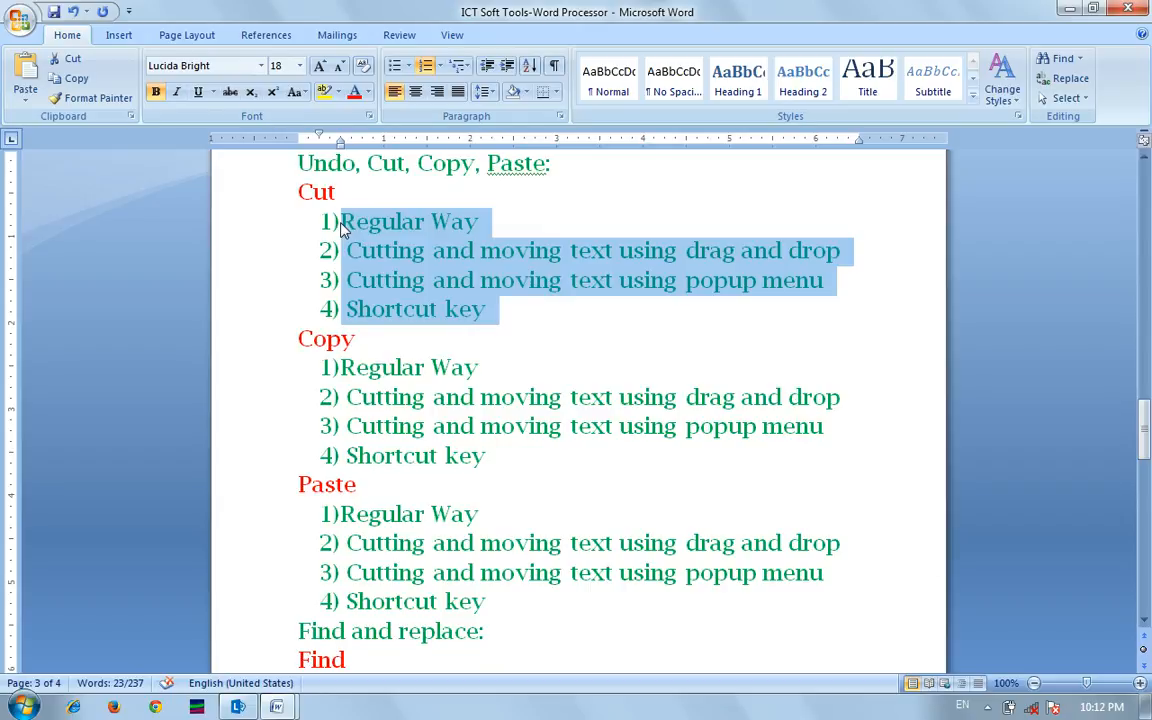
Select the whole Regular Way line under Cut, extend the selection by lines down to Shortcut key, and clear it.
left_click_drag(341, 228, 393, 250)
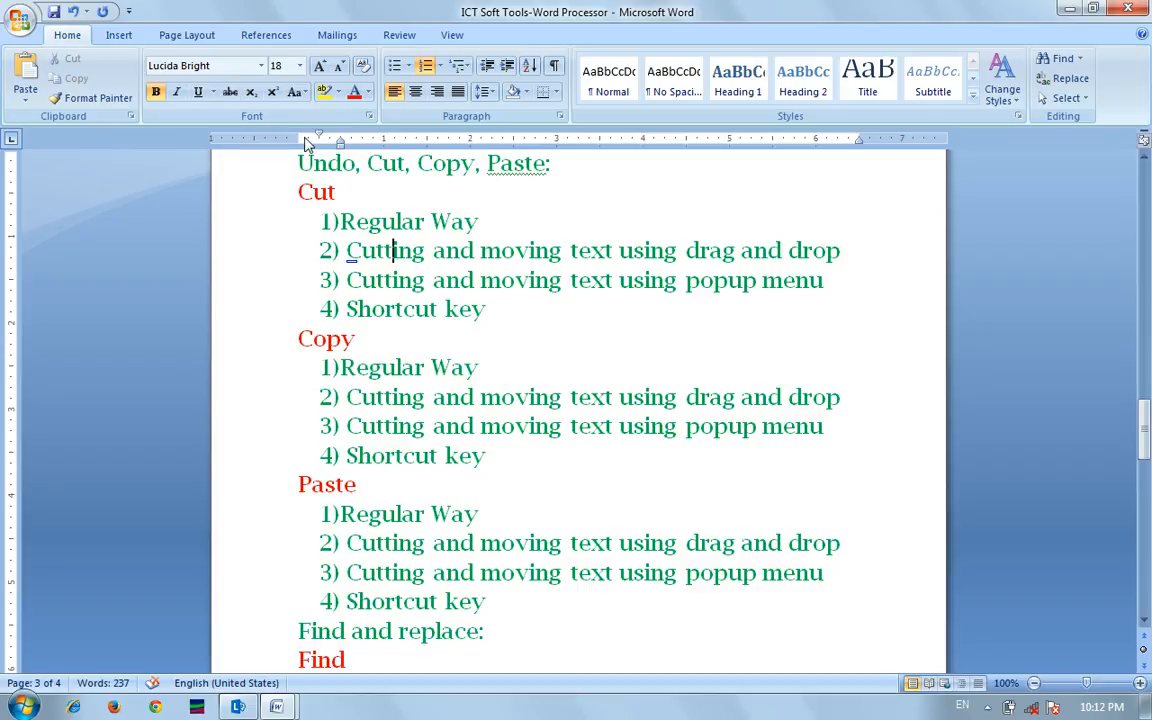
left_click(260, 228)
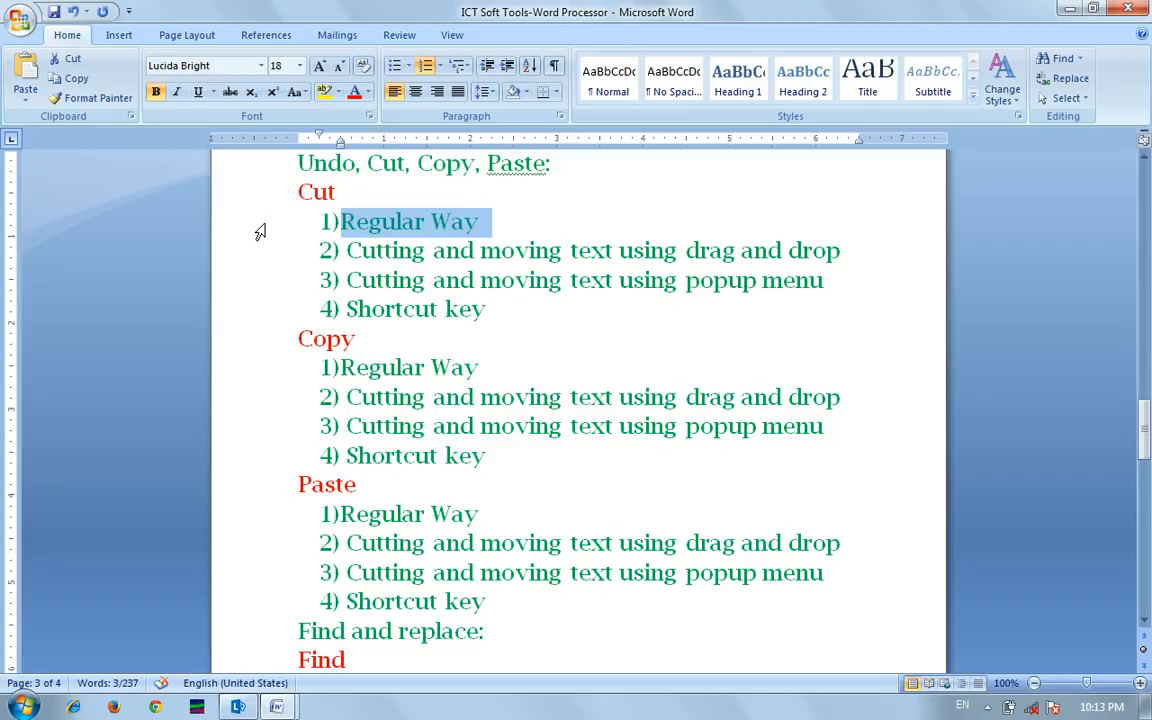
left_click_drag(260, 231, 253, 317)
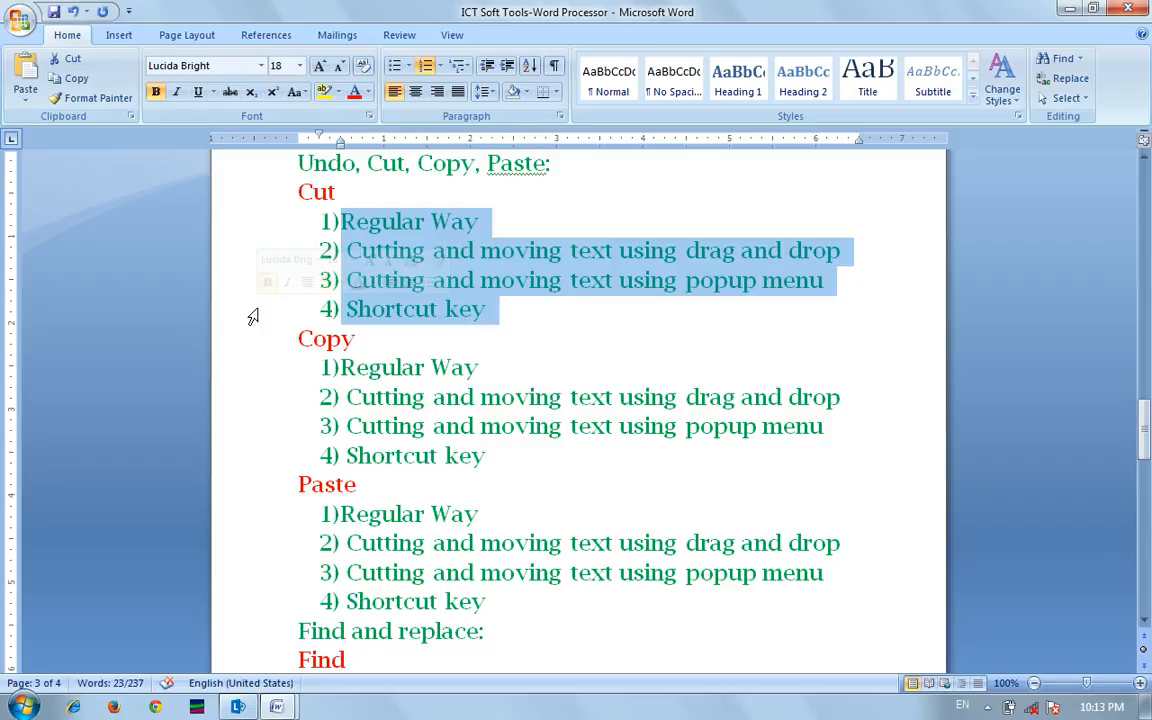
left_click(338, 218)
left_click(342, 220)
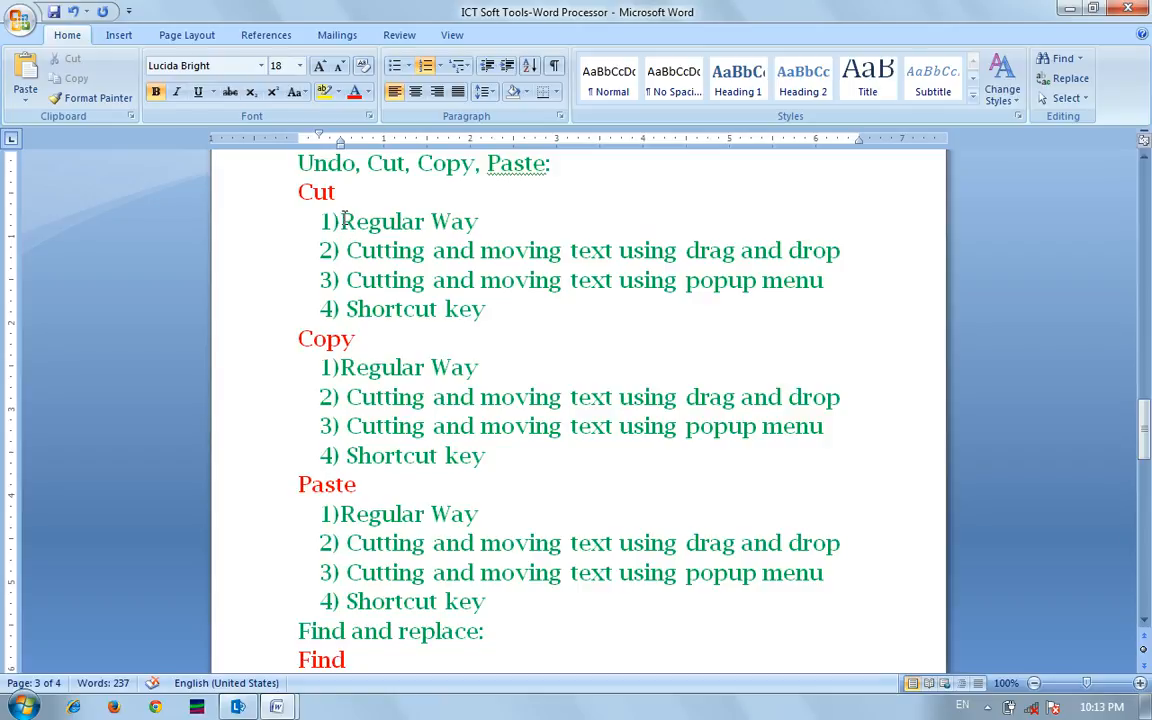
left_click_drag(342, 220, 346, 365)
left_click_drag(478, 367, 346, 280)
left_click_drag(420, 300, 390, 250)
left_click(368, 240)
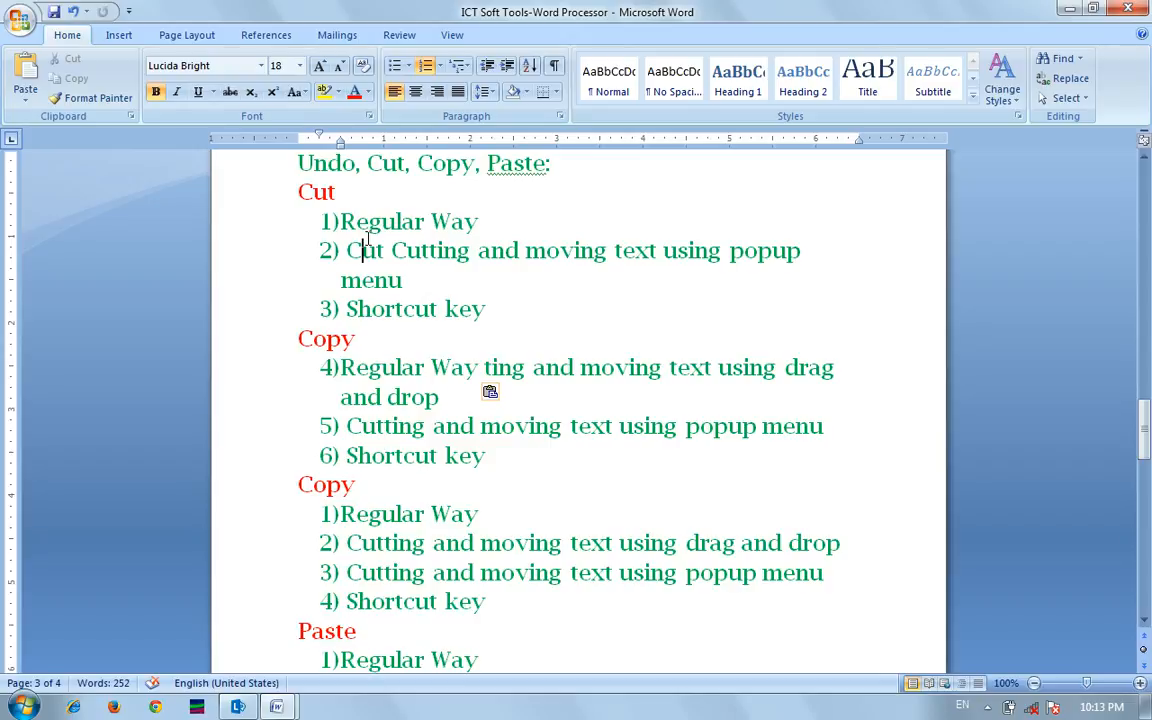
left_click(368, 240)
key("ctrl+z")
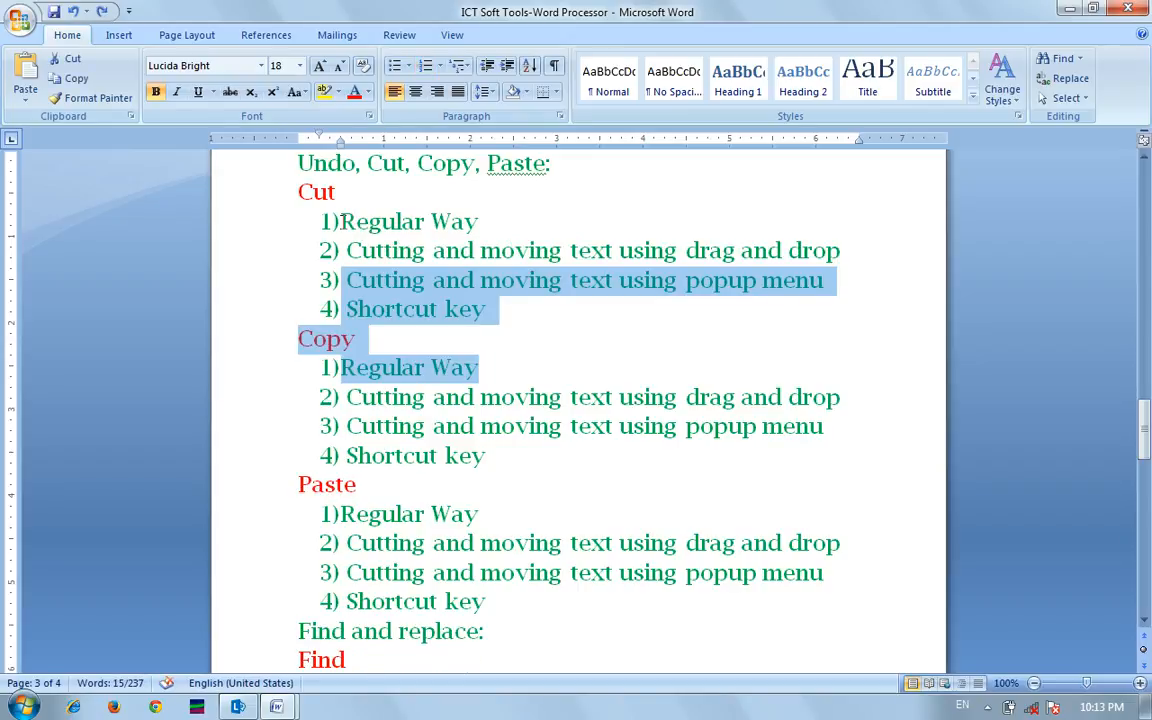
Copy the block from the Cut heading through the Copy heading and paste it below Add page numbers on the last page.
left_click_drag(296, 194, 487, 350)
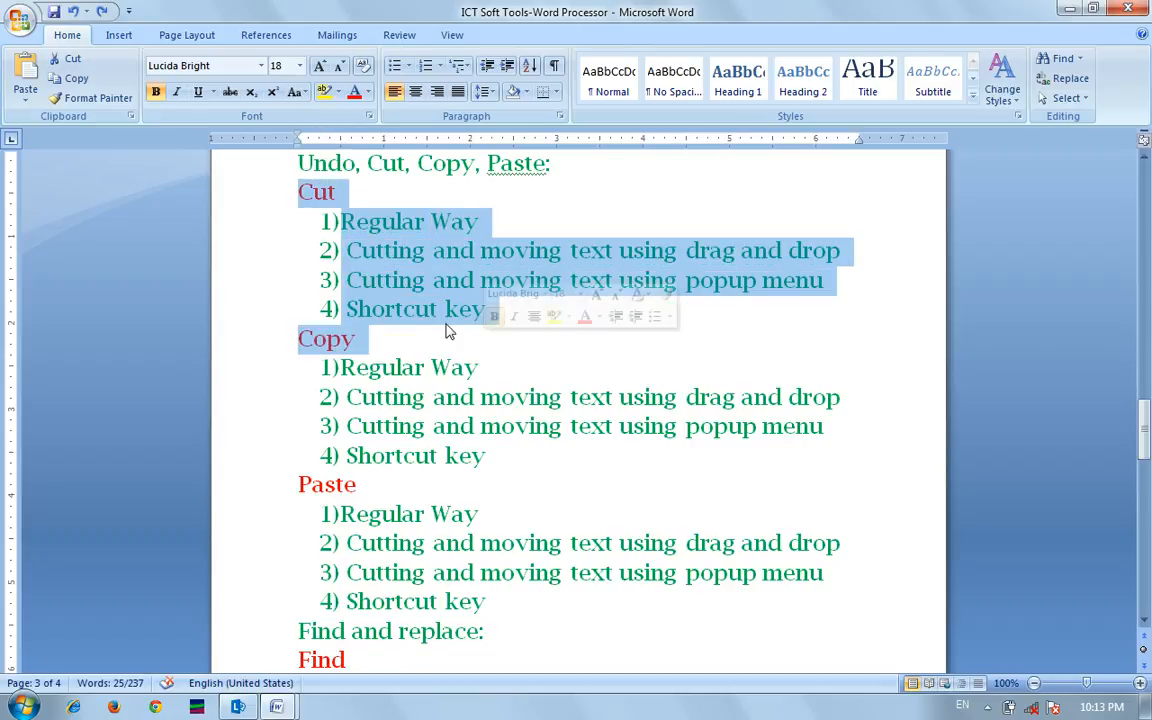
left_click(69, 84)
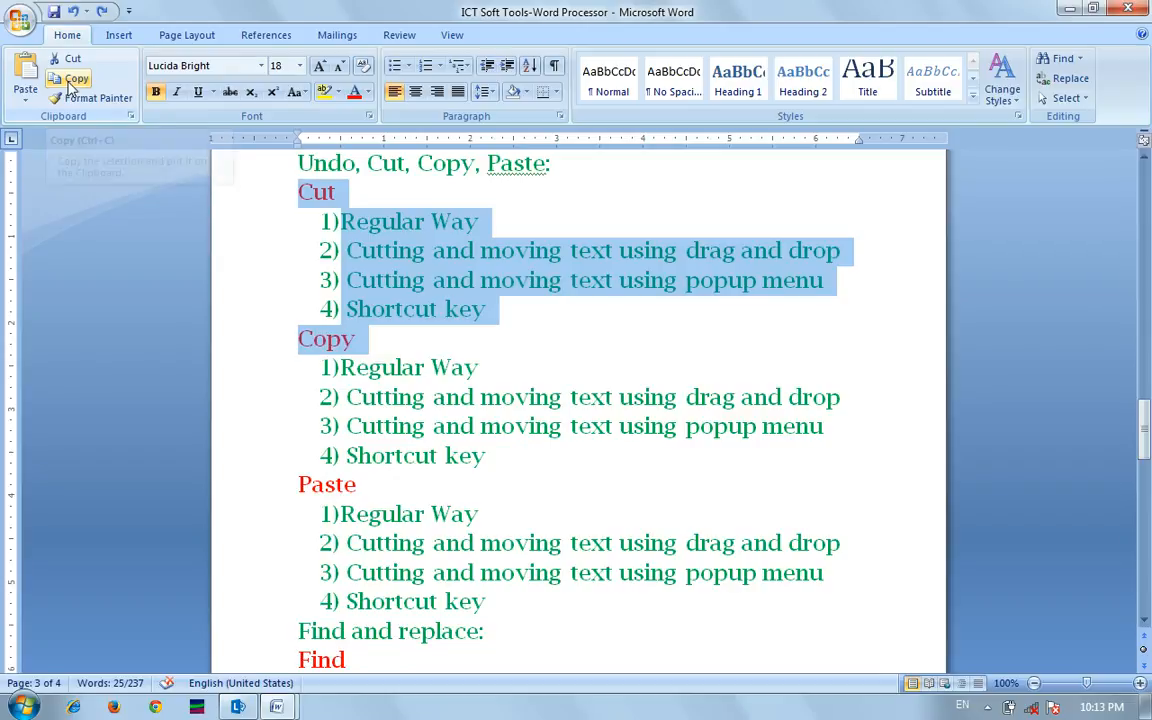
left_click(1145, 622)
left_click(1145, 622)
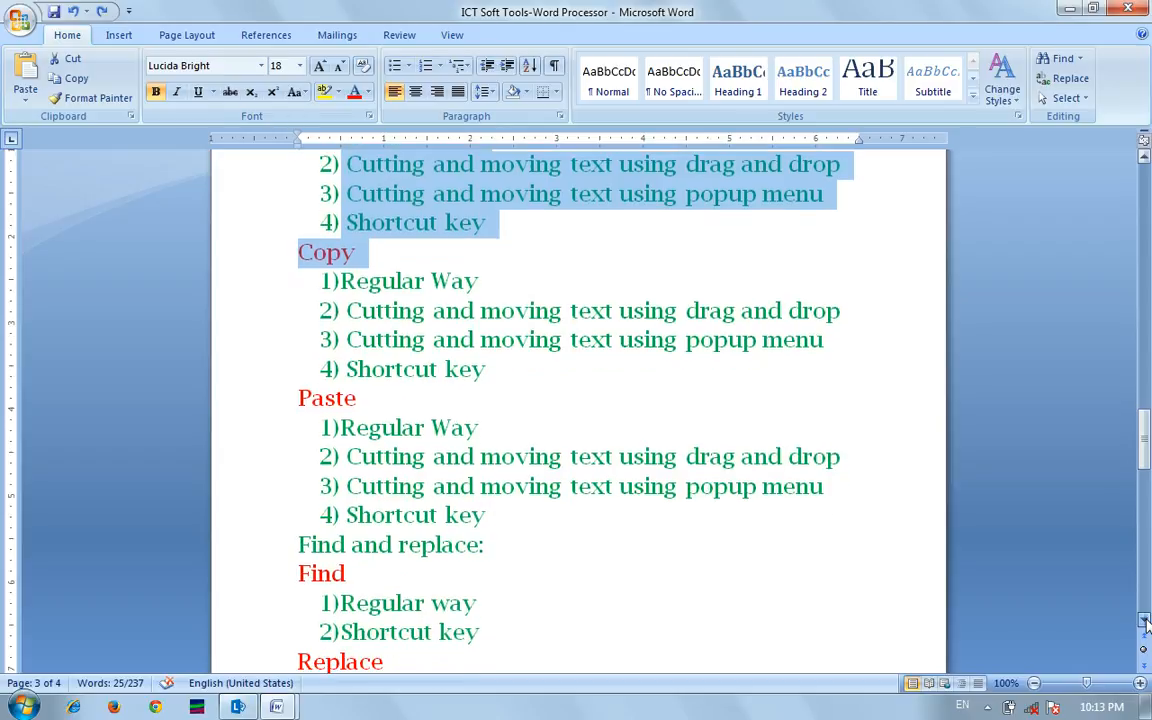
left_click(1145, 622)
left_click(1145, 622)
left_click(1145, 622)
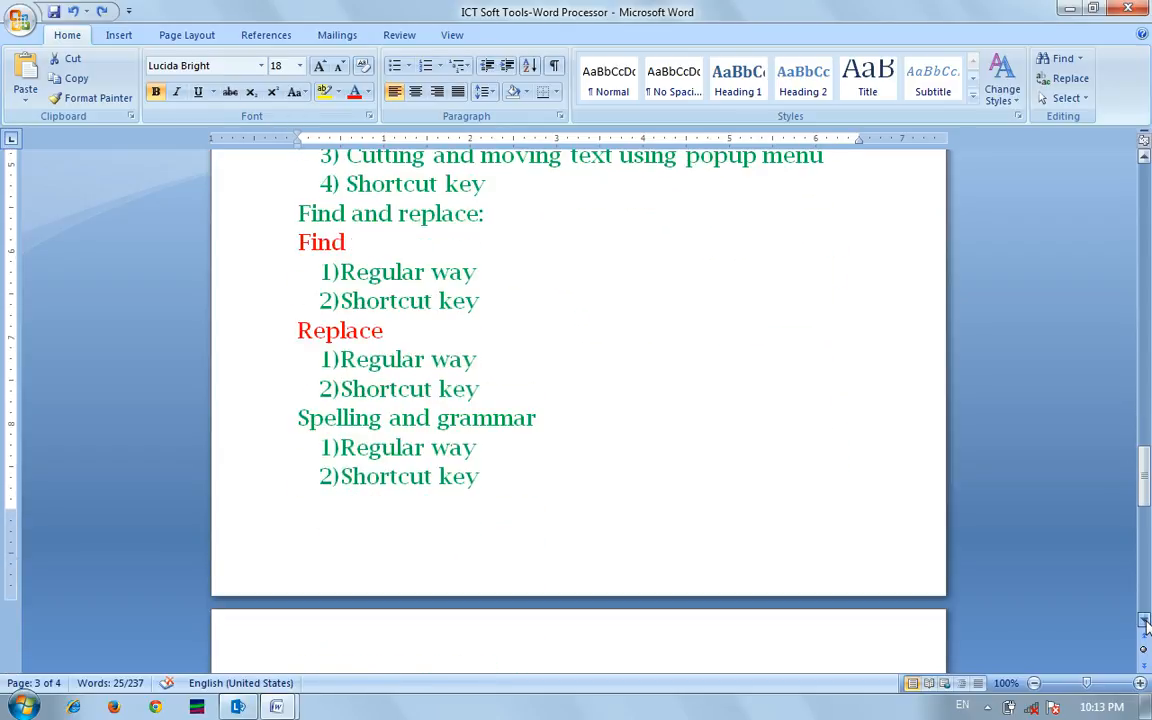
left_click(1145, 622)
left_click(1145, 622)
left_click(1145, 622)
left_click(1145, 622)
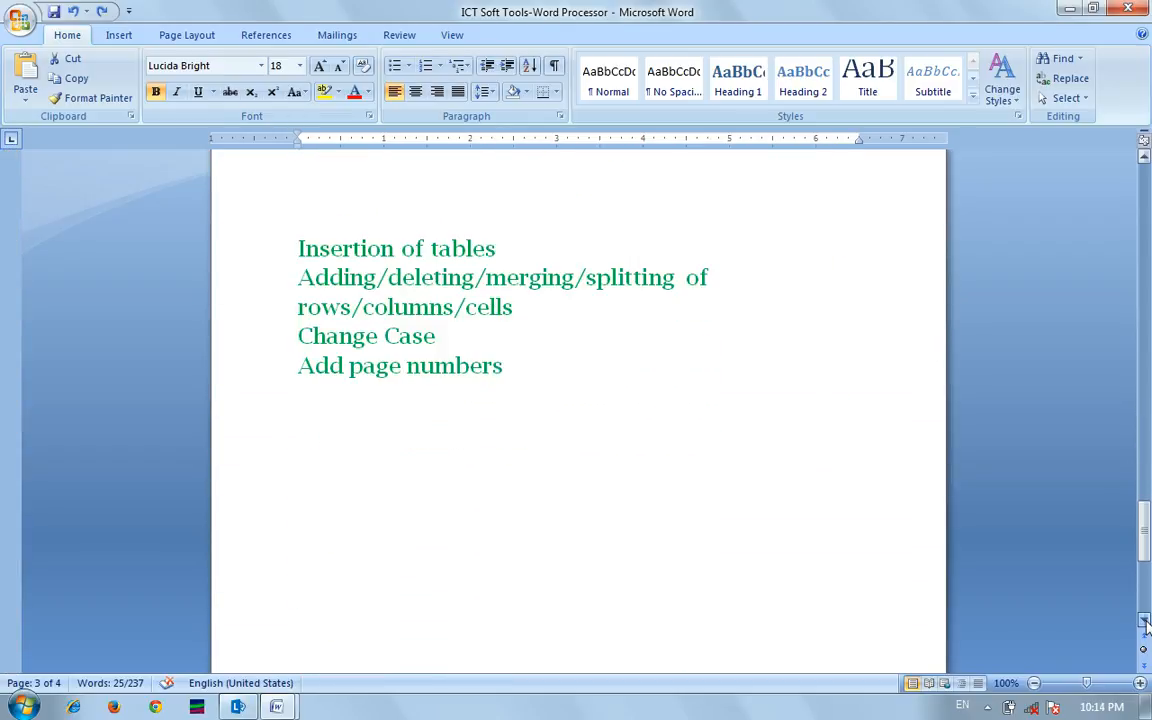
left_click(332, 460)
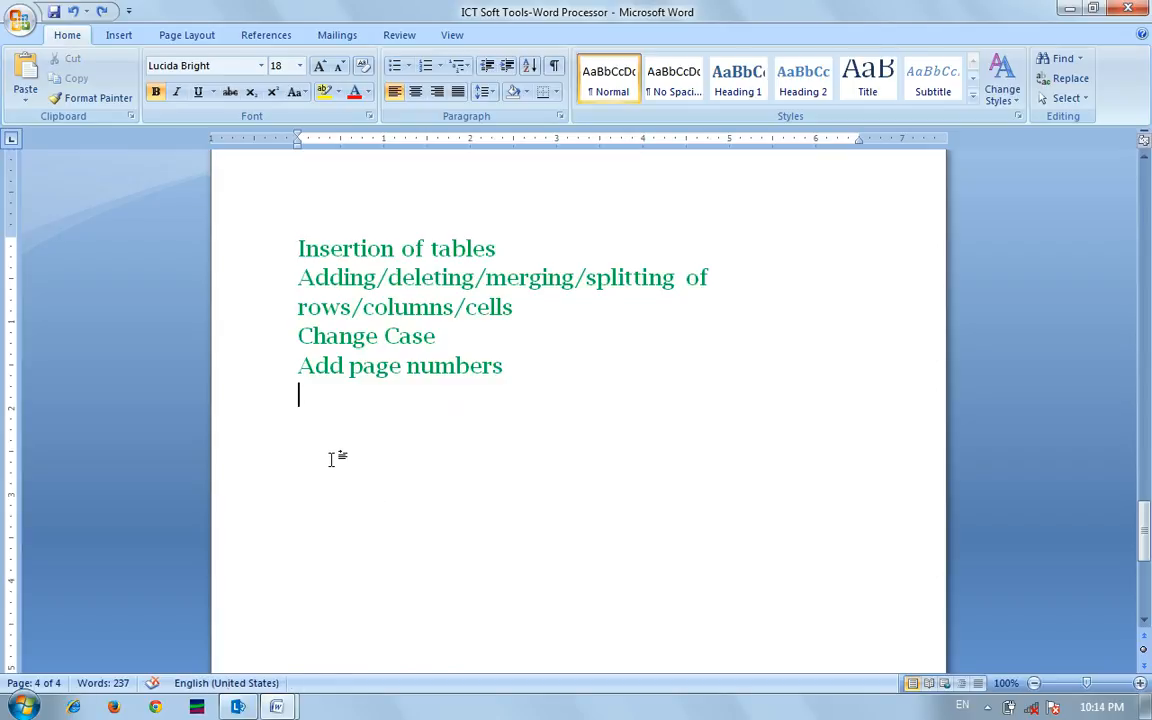
left_click(27, 77)
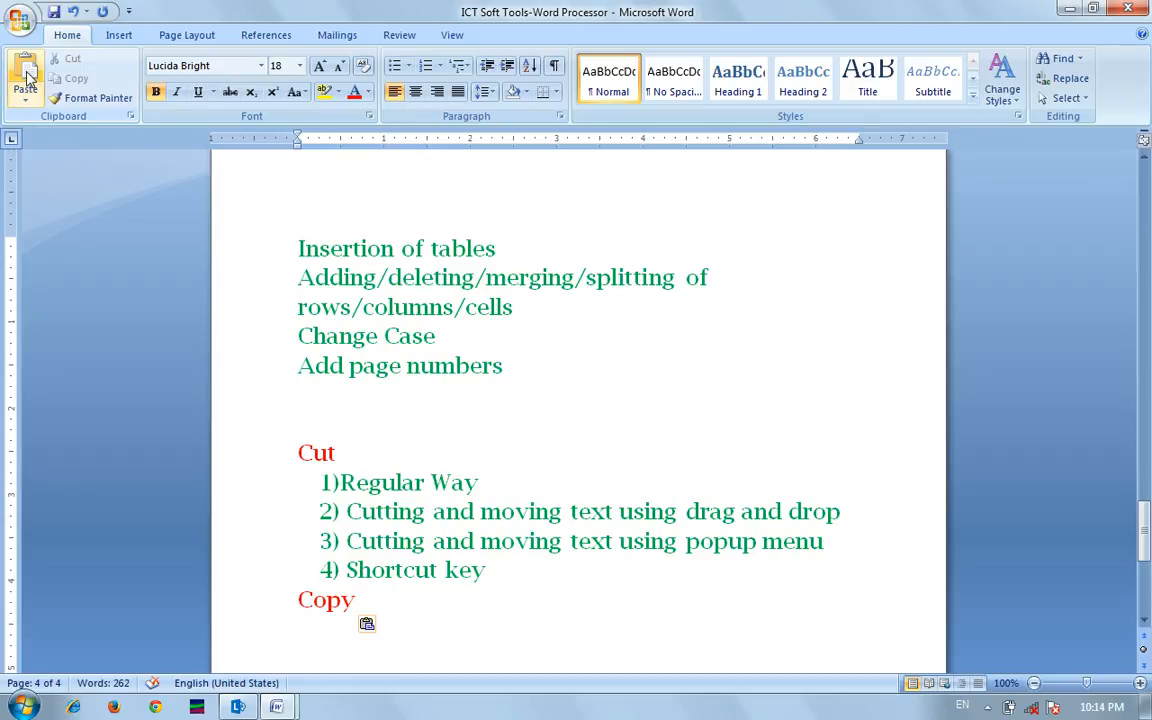
Cut the block from the Find and replace: heading through Shortcut key under Find on page 3.
key("Up")
key("Up")
key("Up")
key("Up")
key("Up")
key("Up")
key("Up")
key("Up")
key("Up")
key("Up")
key("Up")
key("Up")
key("Up")
key("Up")
key("Up")
key("Up")
key("Up")
key("Up")
key("Up")
key("Up")
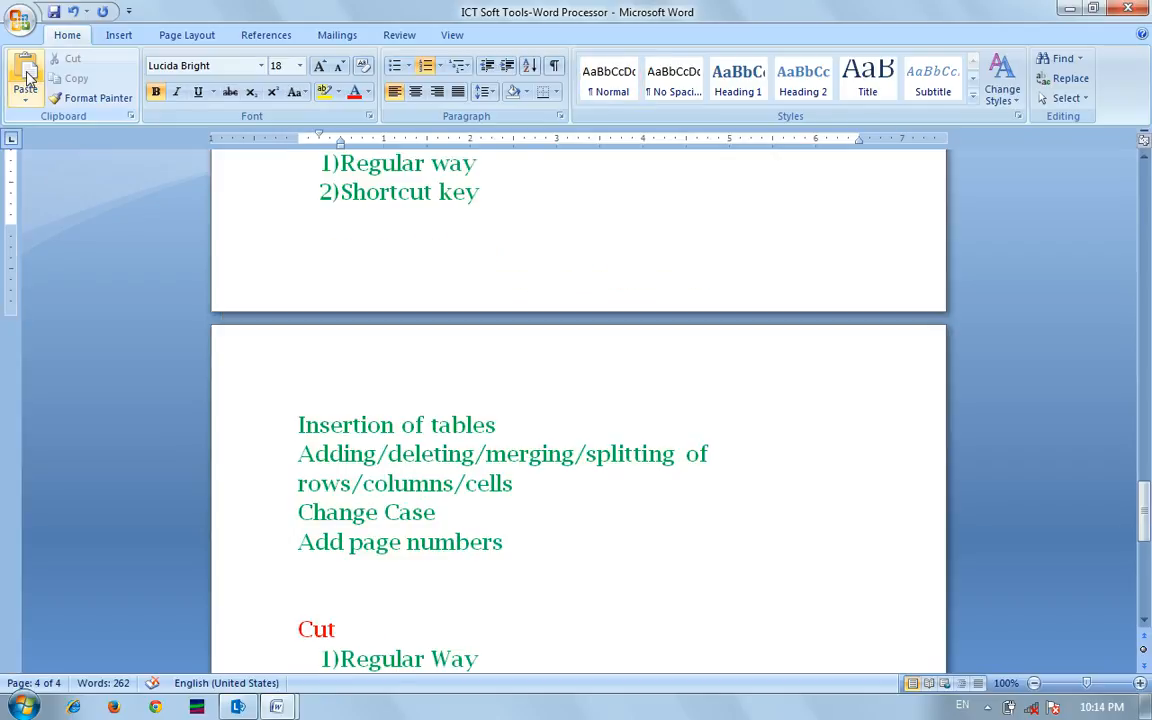
key("Up")
key("Up")
key("Down")
key("Down")
key("Down")
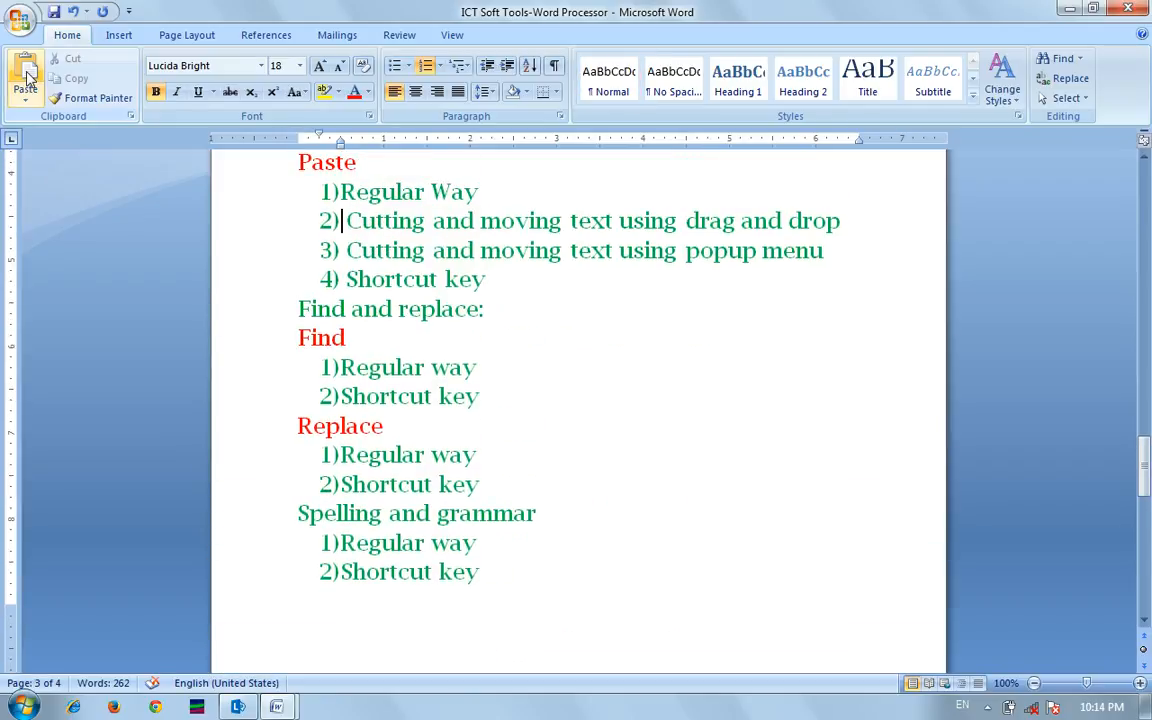
key("End")
key("Left")
key("Down")
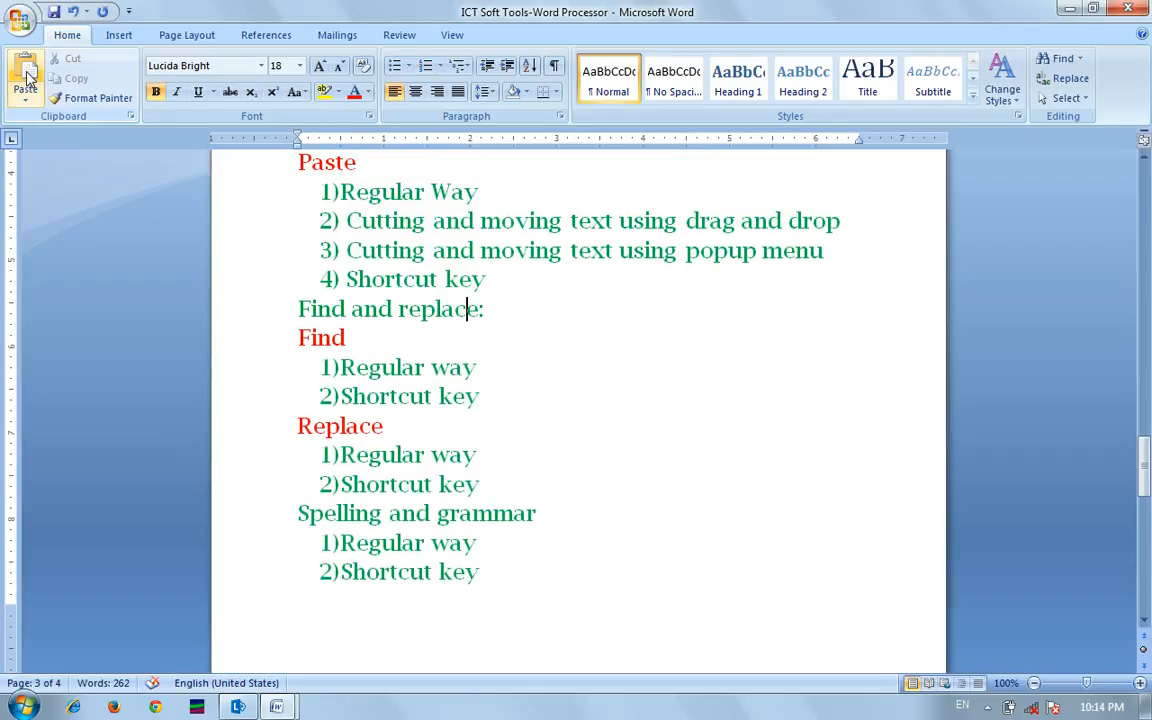
key("Left")
key("Left")
key("Left")
key("Left")
key("Left")
key("Left")
key("Left")
key("Left")
key("Left")
key("Left")
key("Left")
key("Left")
key("Left")
key("Left")
key("Left")
key("shift+Down")
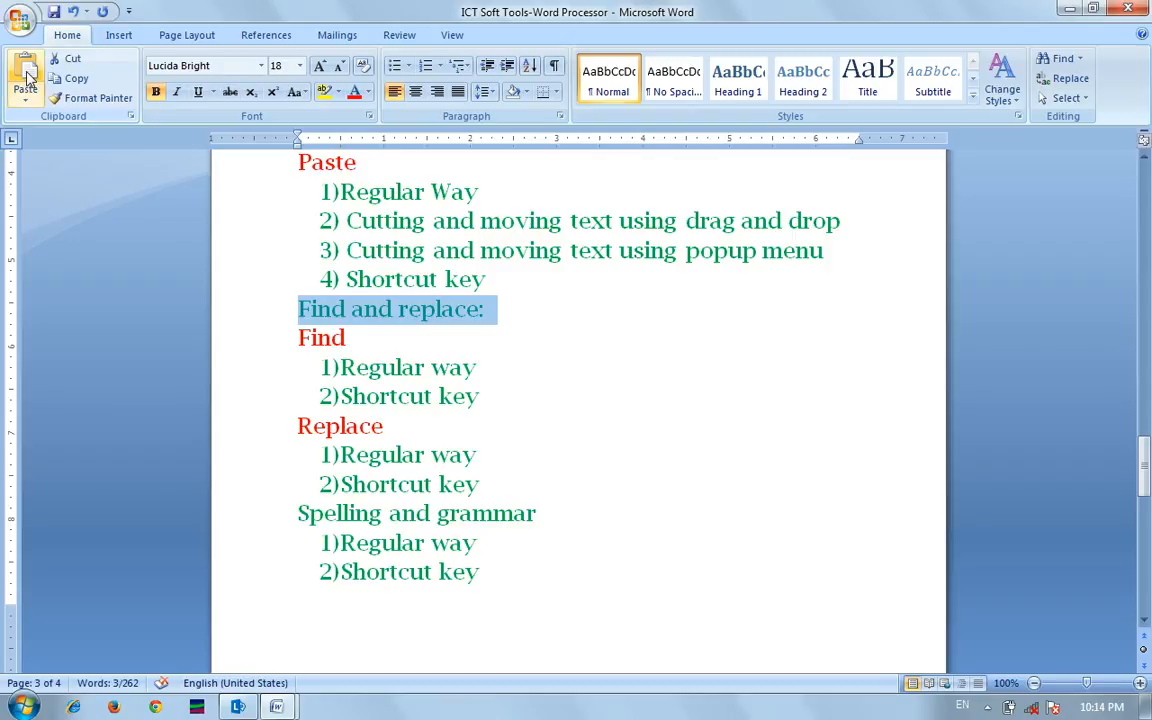
key("shift+Down")
key("shift+Down")
key("shift+Down")
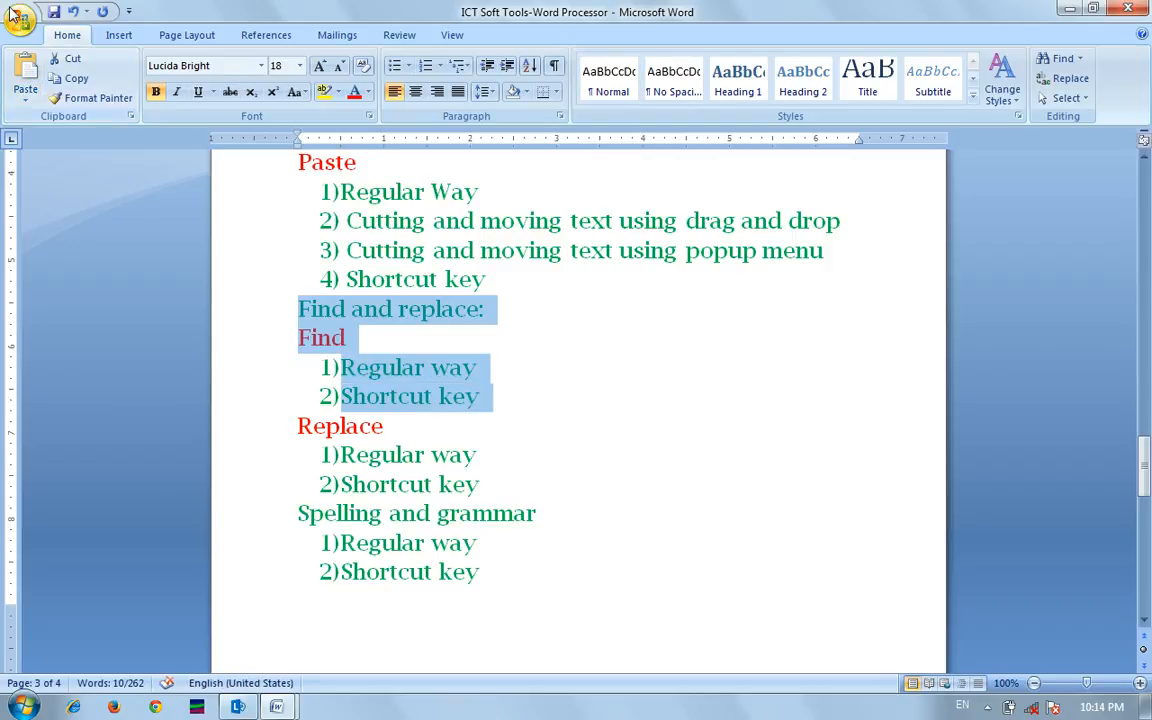
left_click(68, 60)
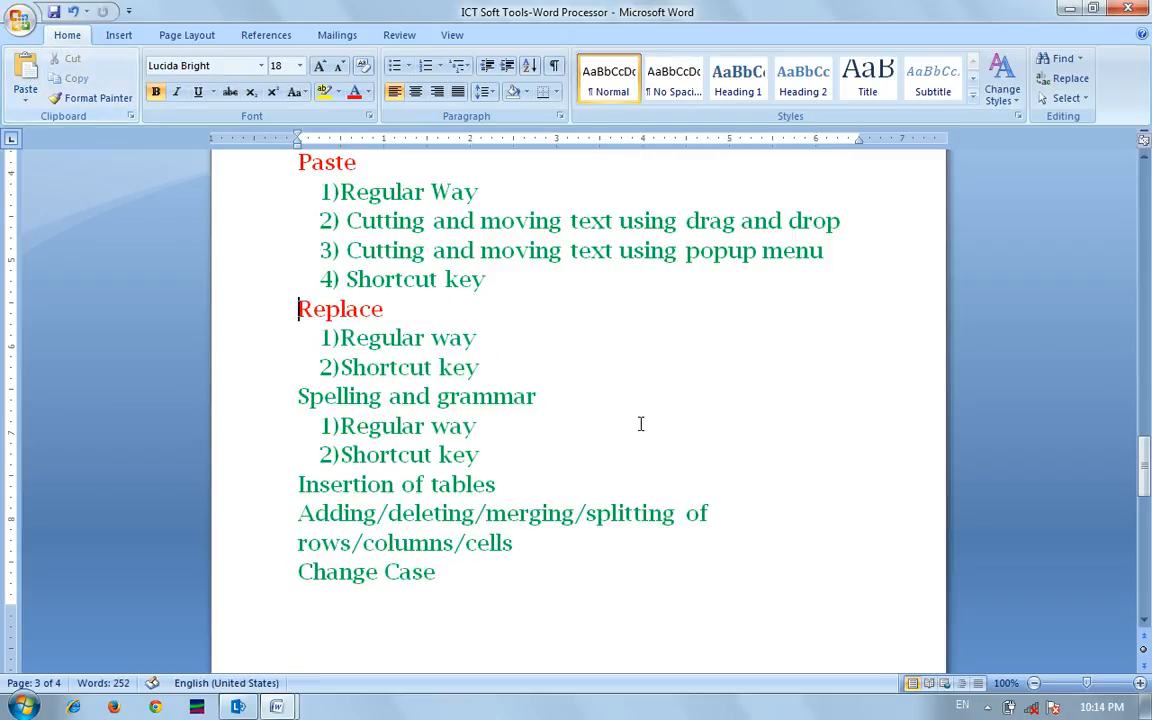
Paste the cut Find and replace block on the line below the Copy heading on the last page.
left_click(1143, 621)
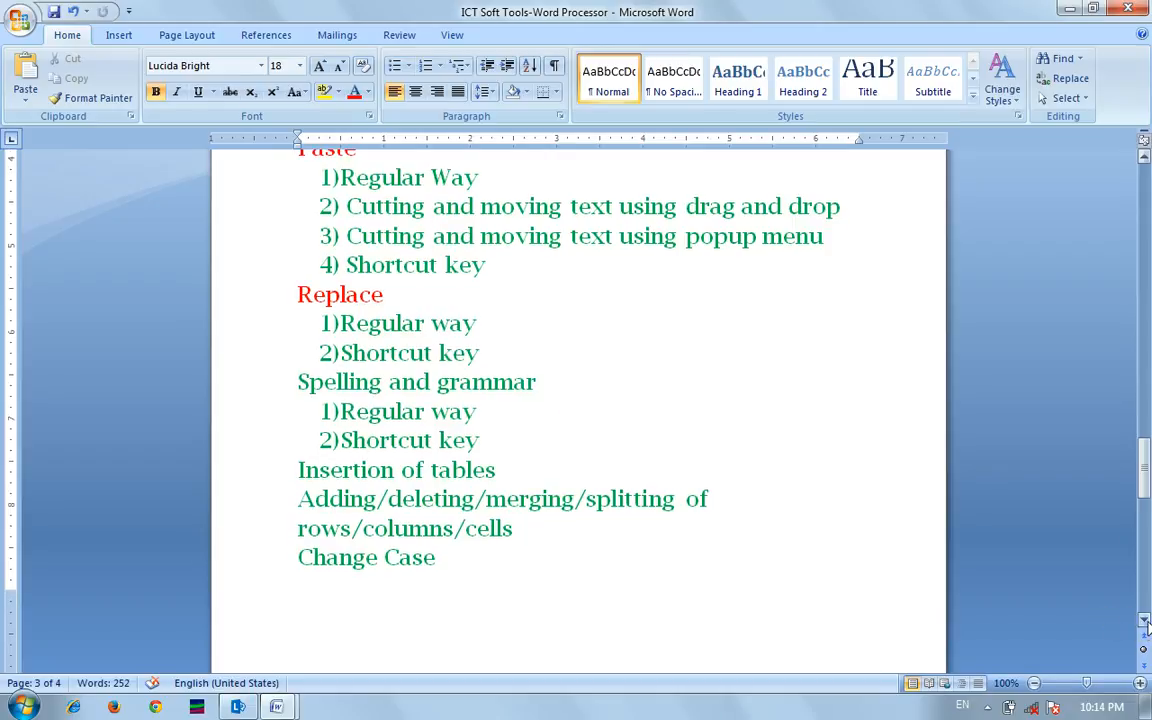
left_click(1143, 621)
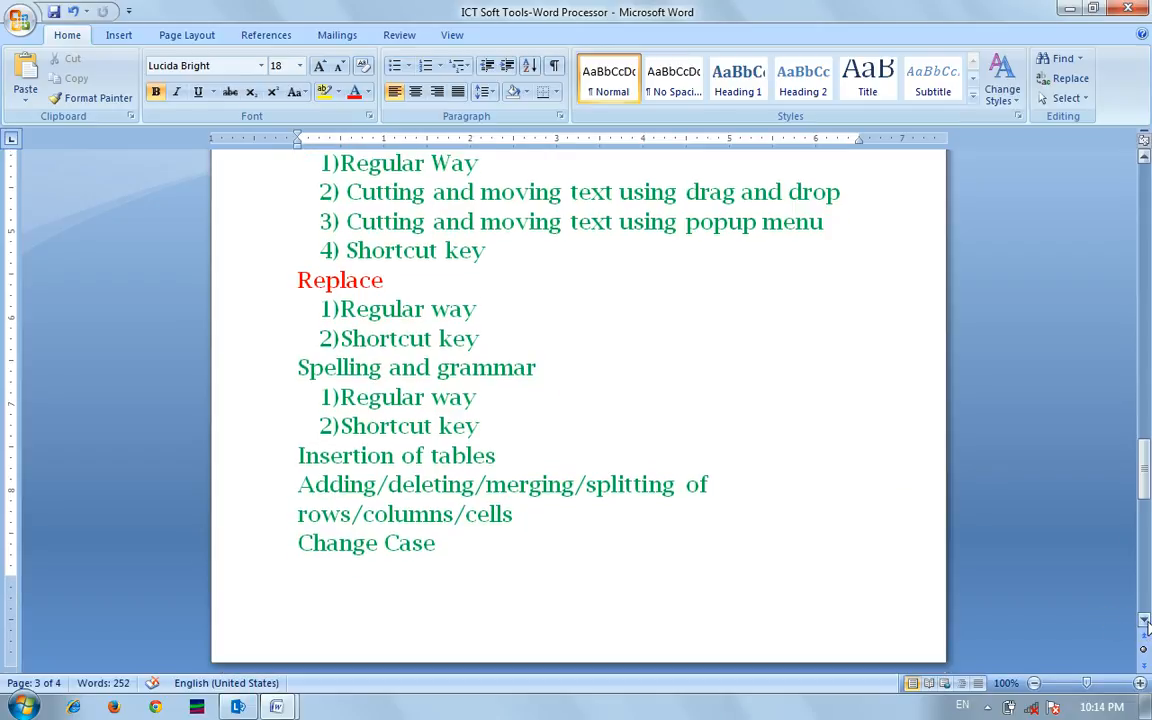
scroll(1143, 621, "down", 3)
scroll(1146, 625, "down", 3)
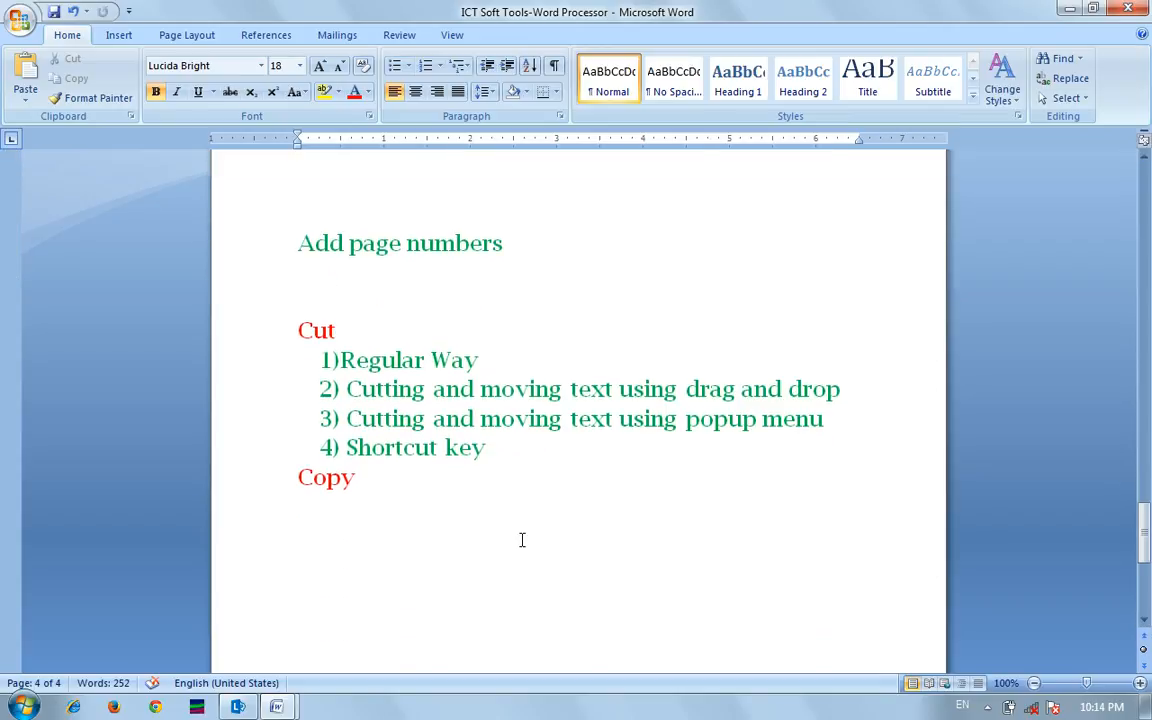
left_click(522, 538)
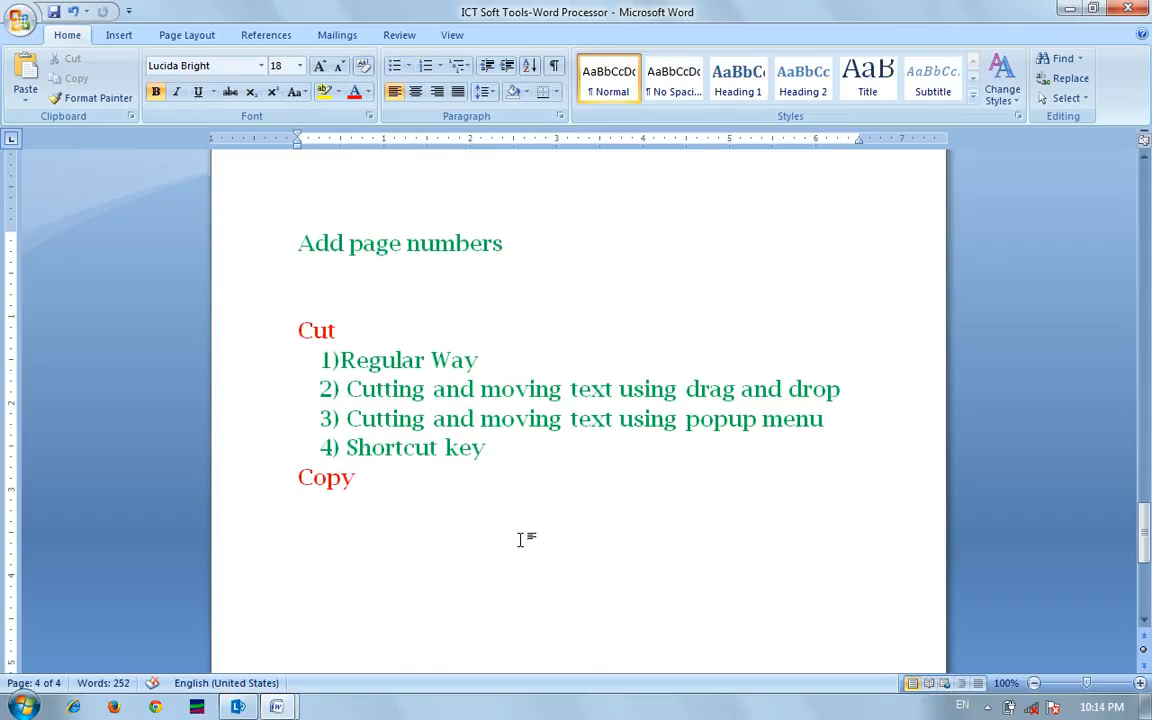
left_click(36, 86)
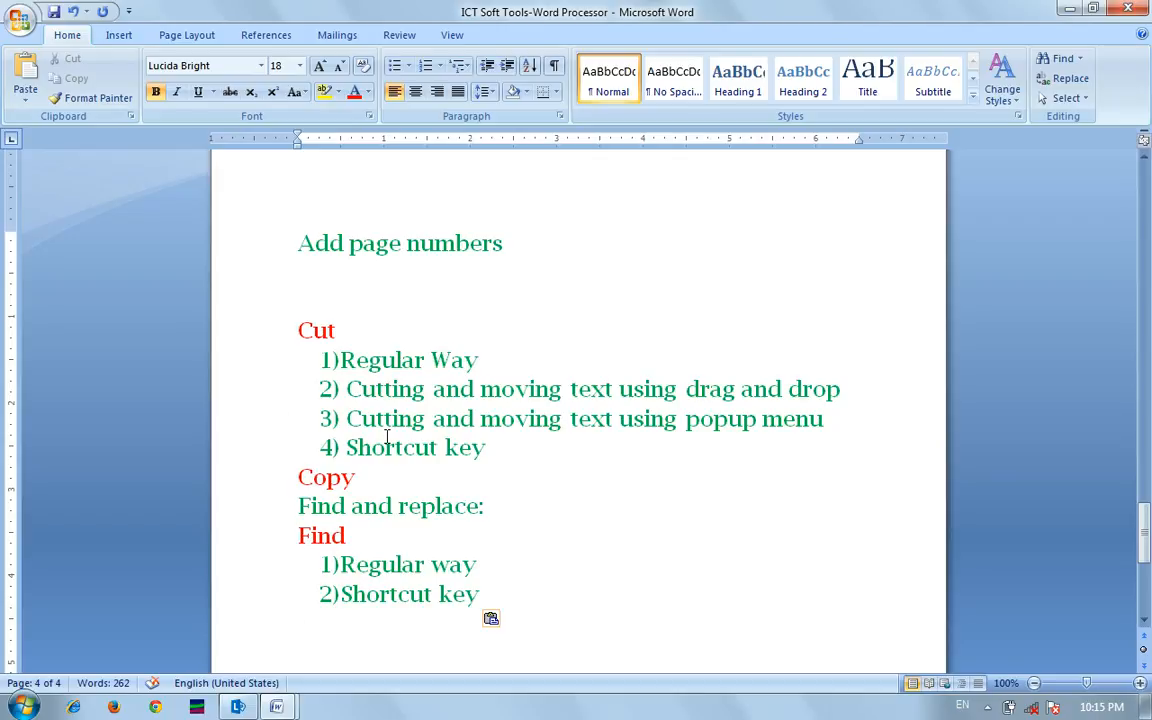
Highlight the drag and drop item under Cut, and duplicate the popup menu item onto the empty line after the Find list.
left_click(348, 391)
key("shift+End")
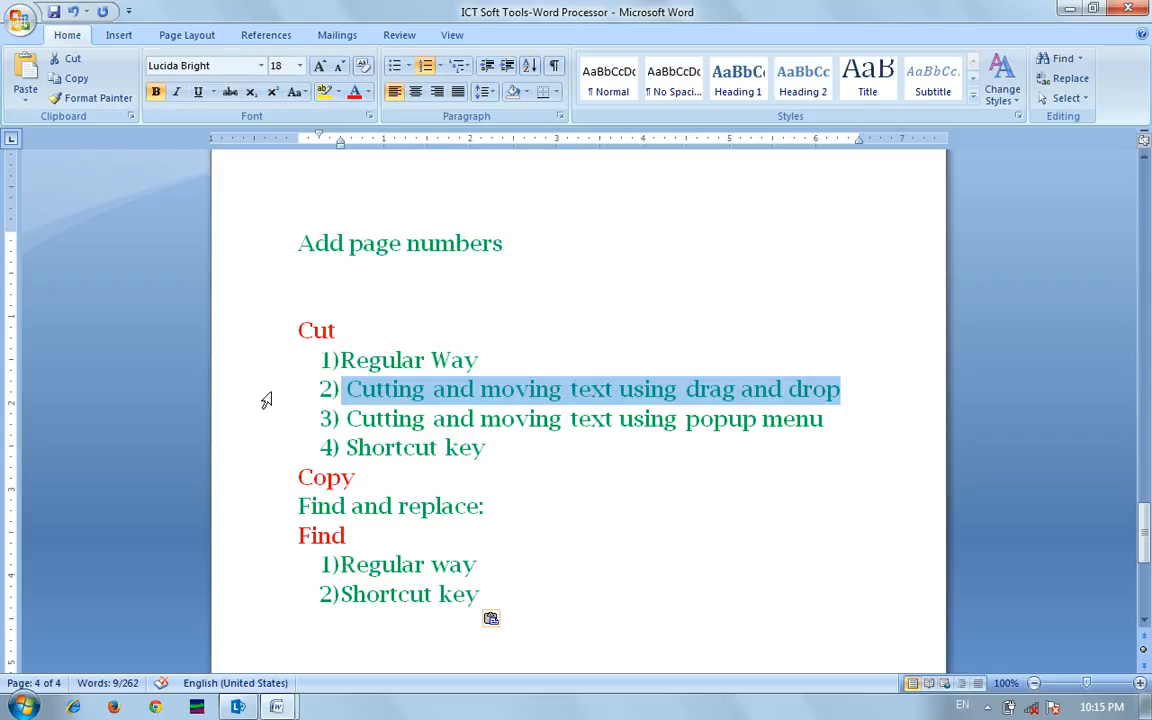
left_click(261, 430)
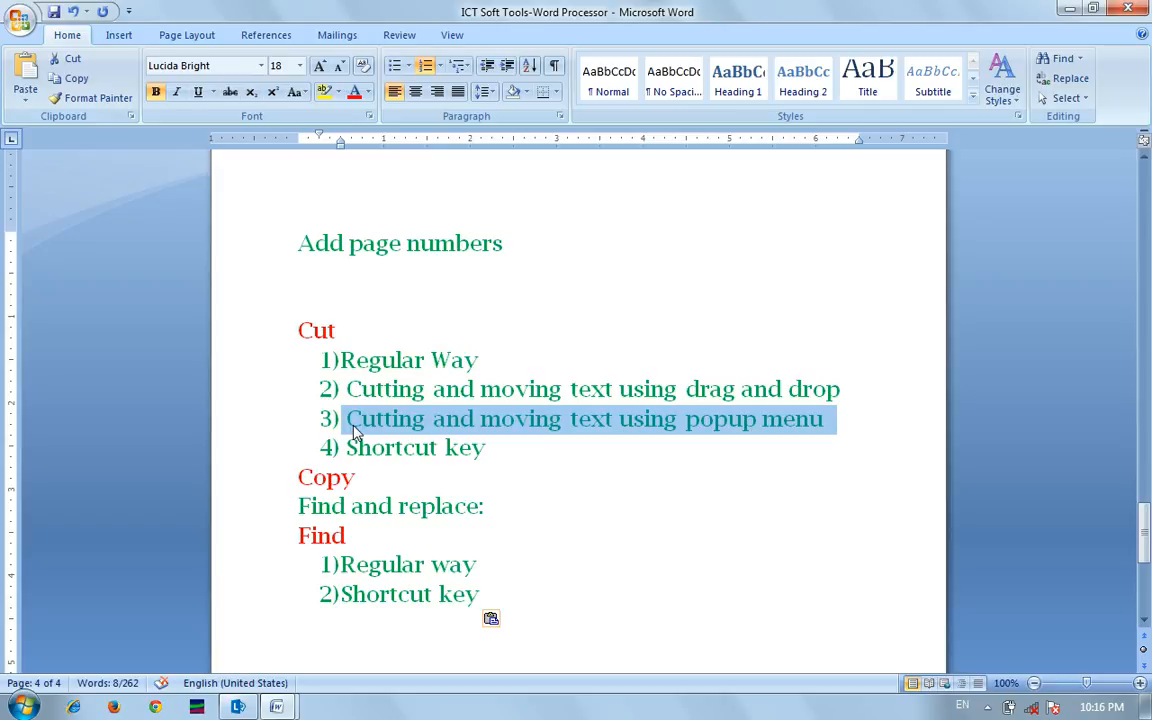
left_click_drag(352, 430, 377, 466)
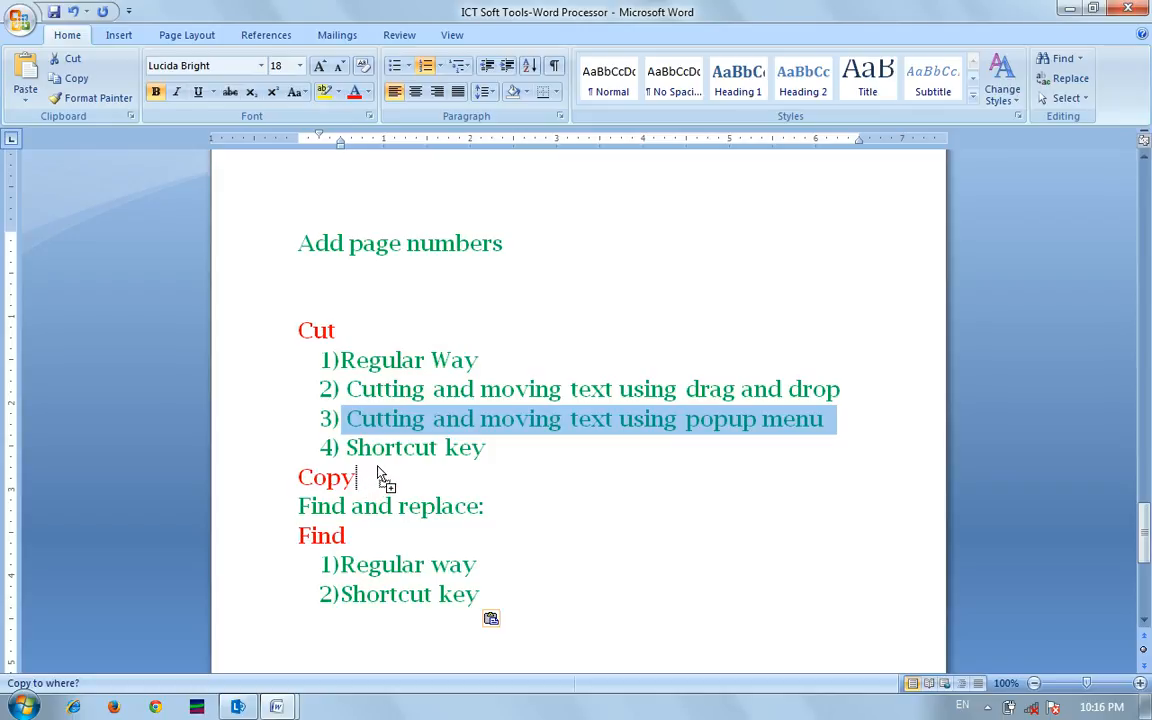
left_click_drag(377, 466, 378, 593)
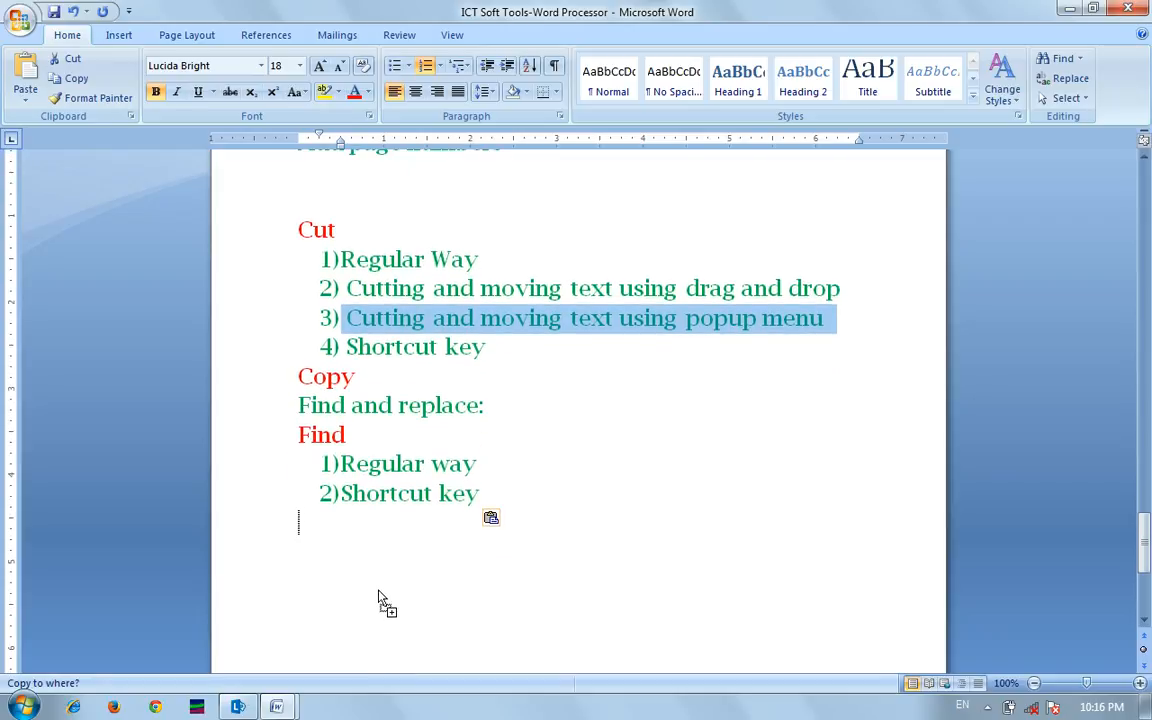
left_click_drag(378, 598, 377, 590)
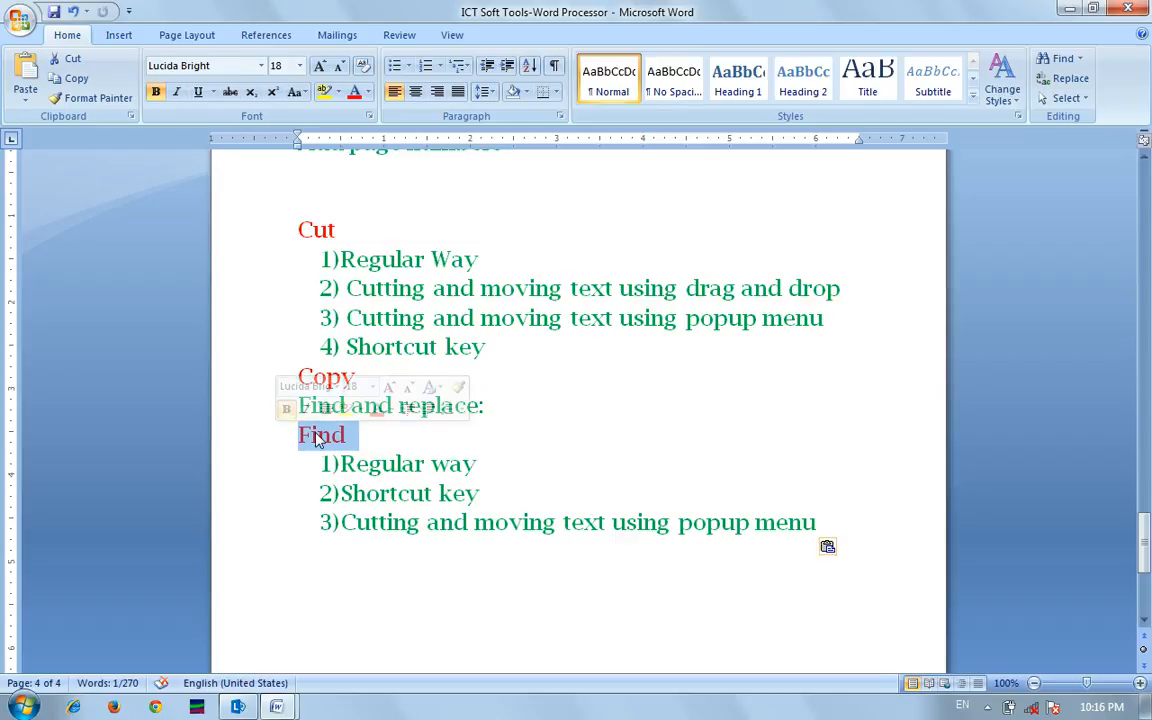
Cut the red Find heading and paste it on the empty line below the last list item.
right_click(317, 440)
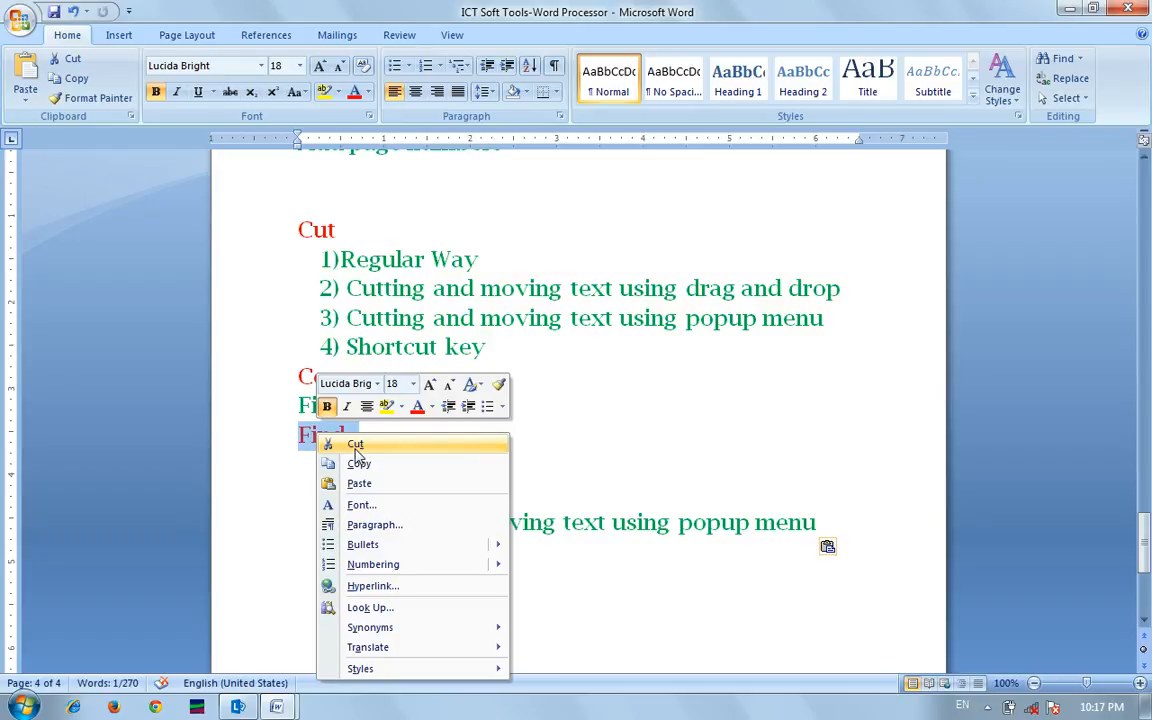
left_click(355, 448)
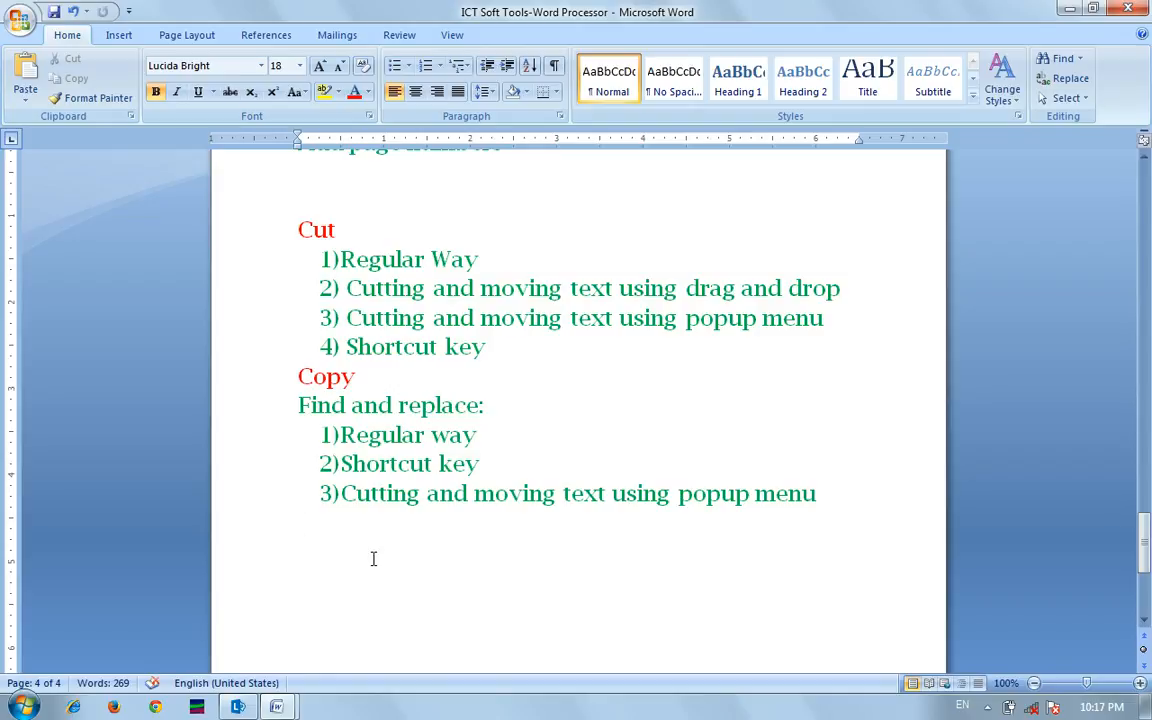
right_click(374, 562)
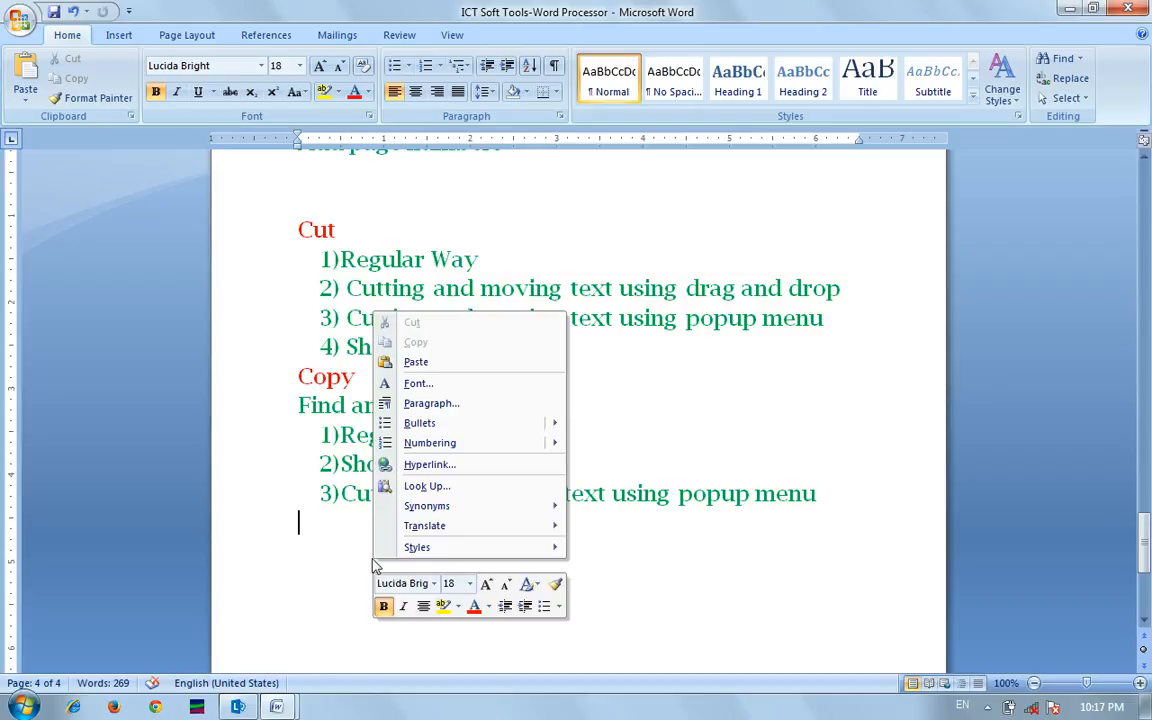
left_click(416, 363)
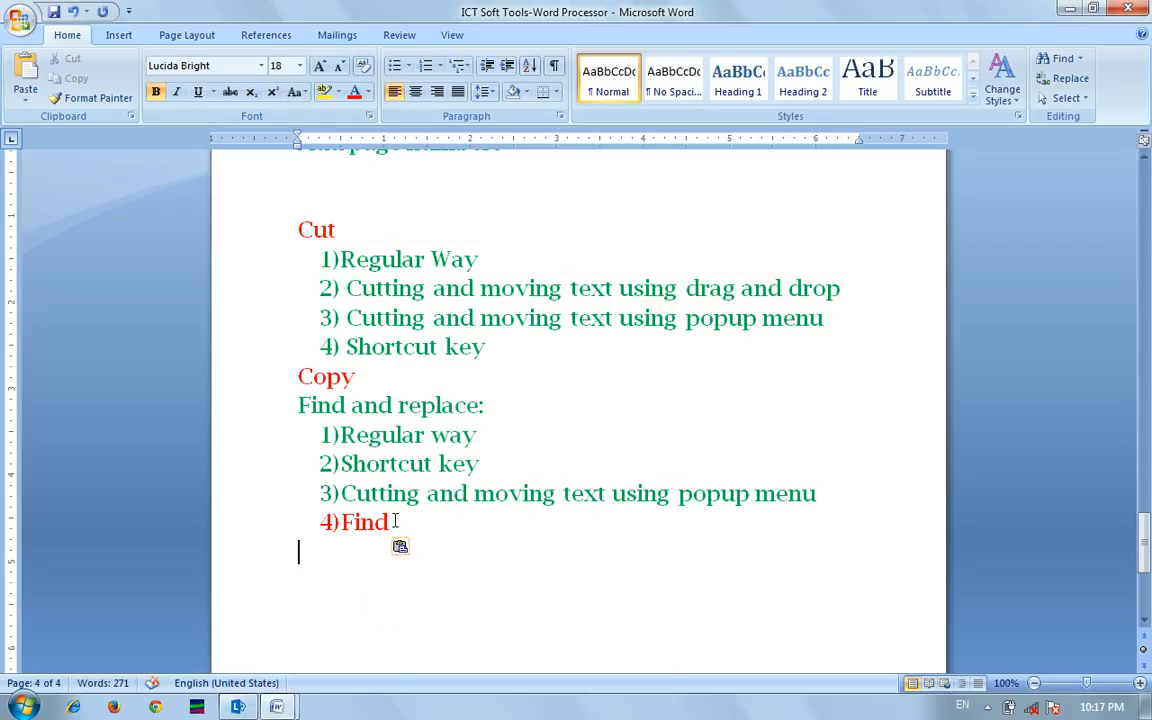
Copy the Find line at item 4 and paste it on the empty line directly below.
key("BackSpace")
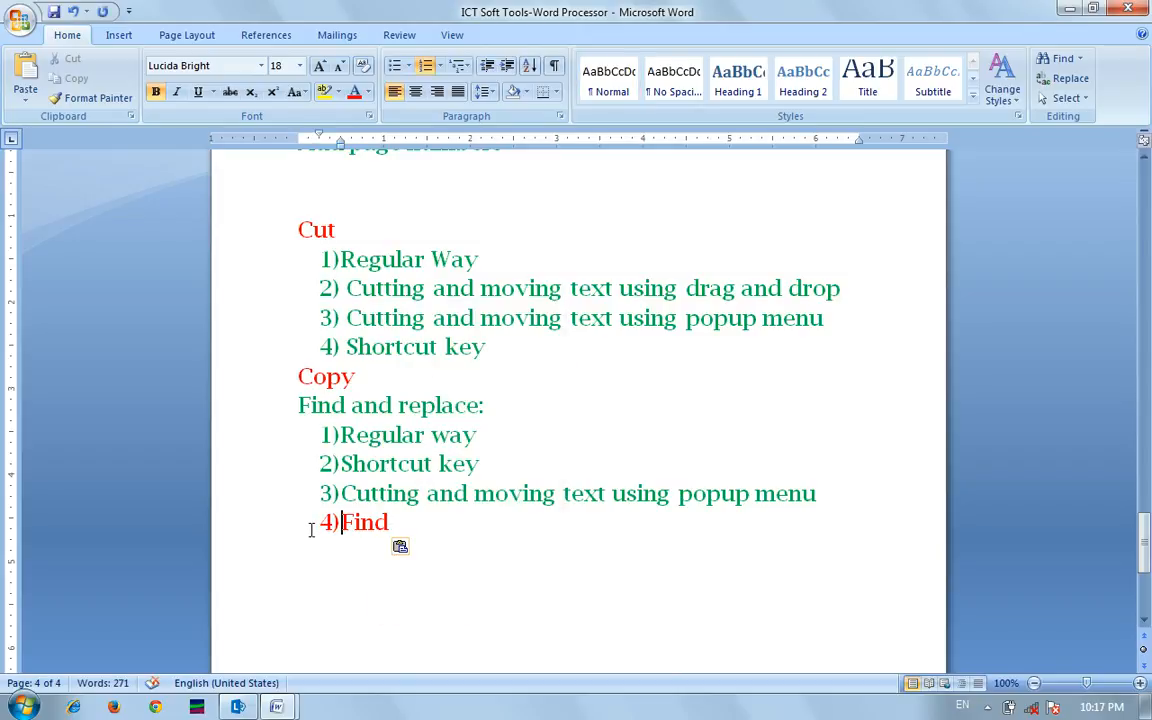
left_click(296, 524)
left_click(300, 528)
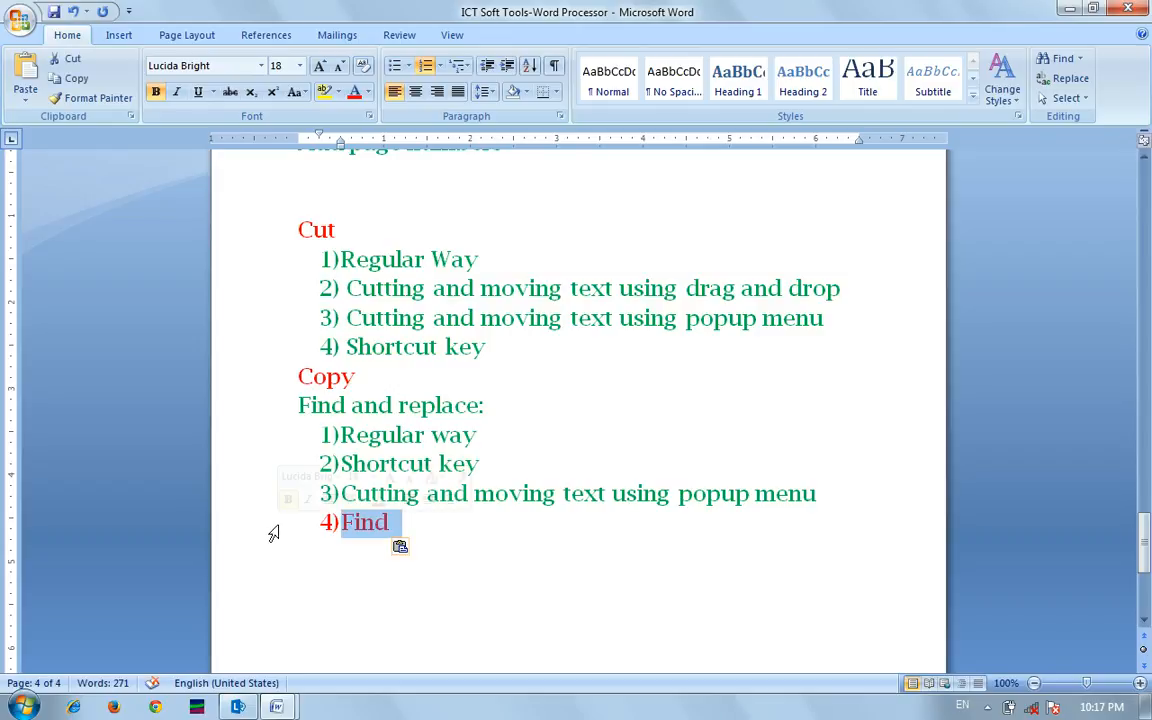
right_click(357, 533)
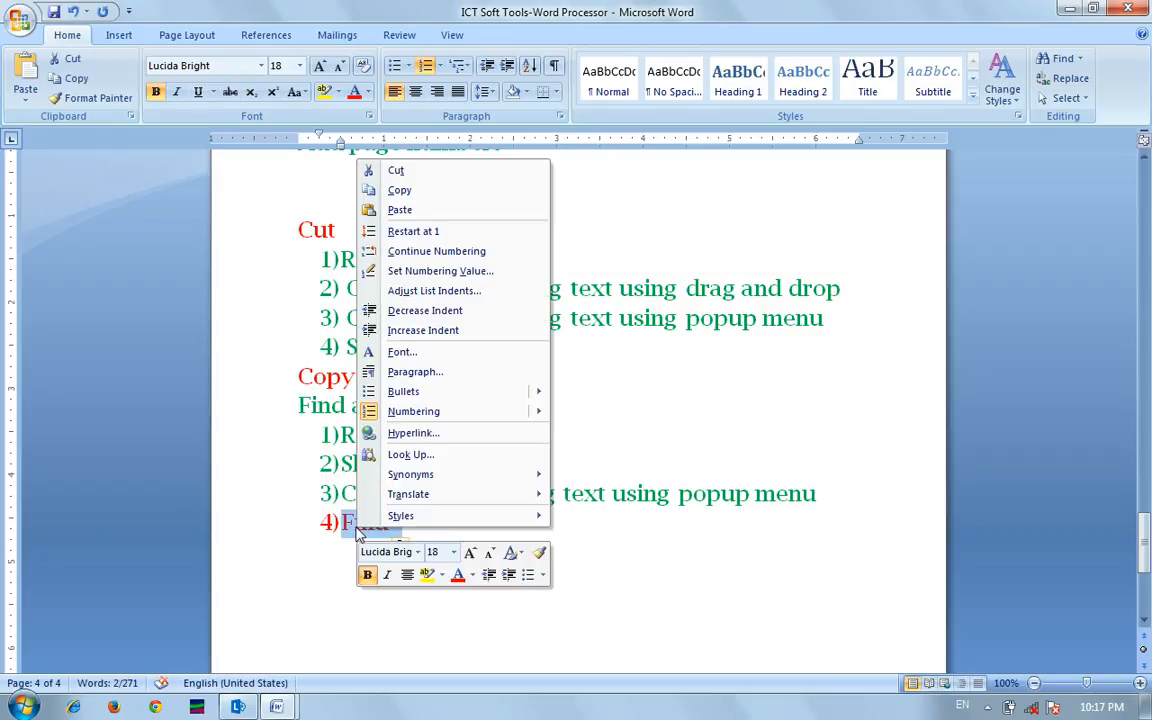
left_click(401, 192)
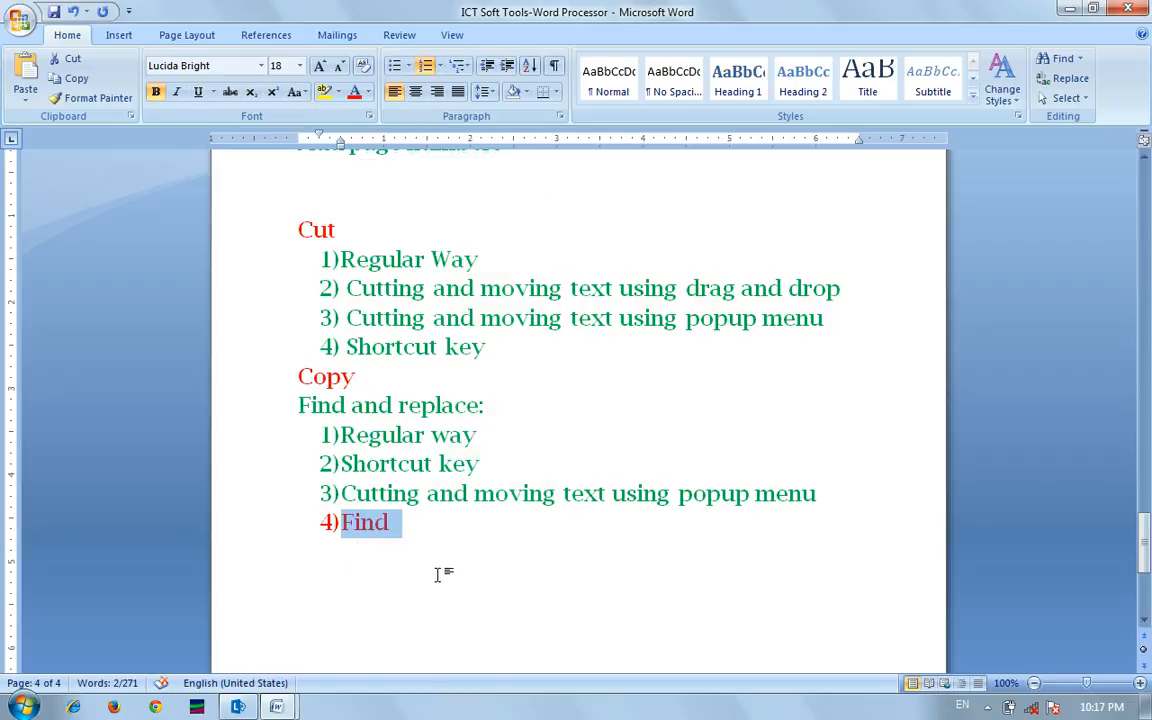
left_click(437, 574)
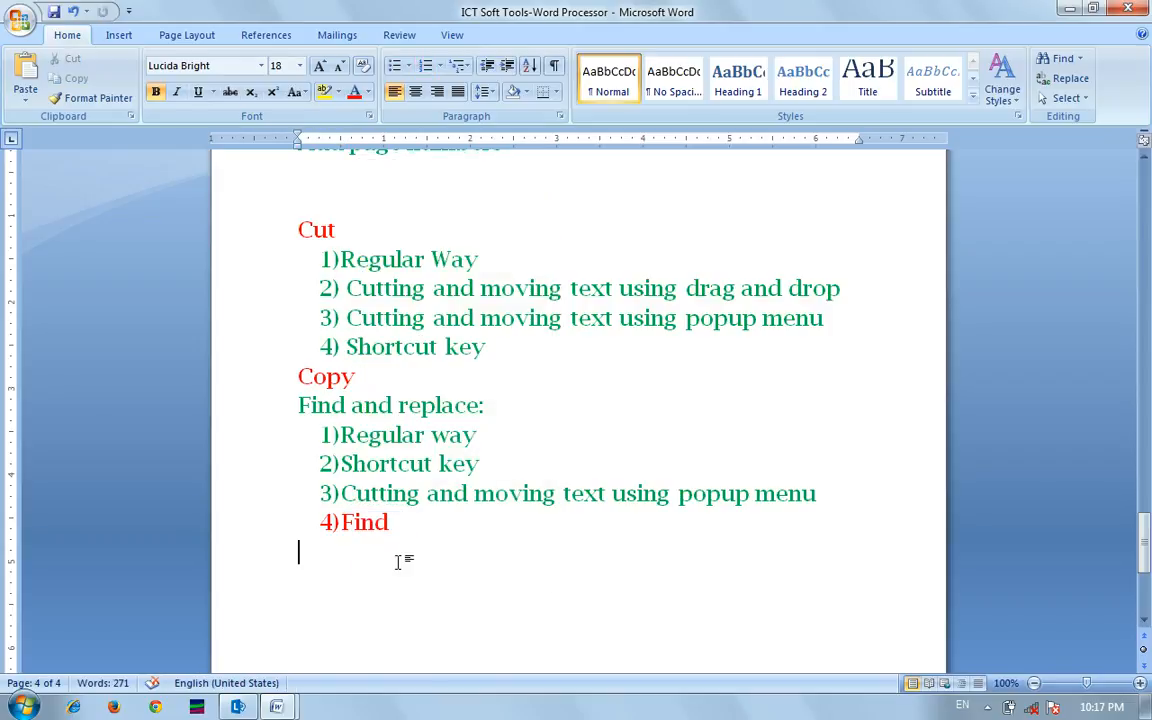
right_click(399, 561)
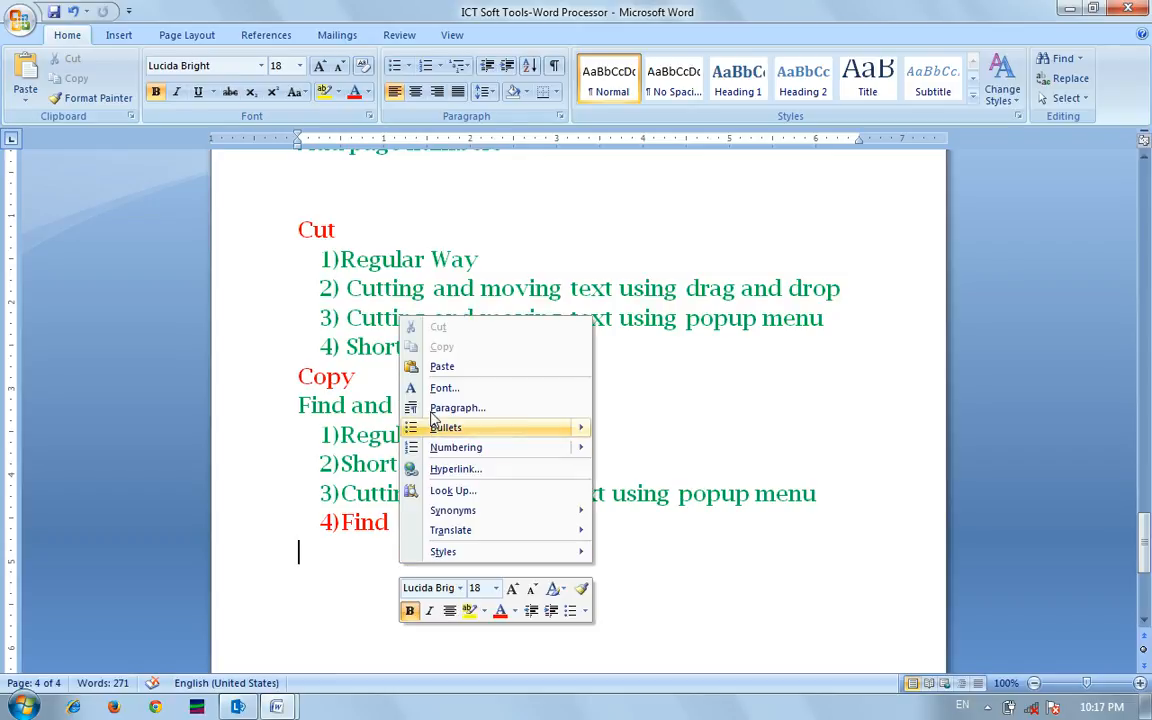
left_click(441, 366)
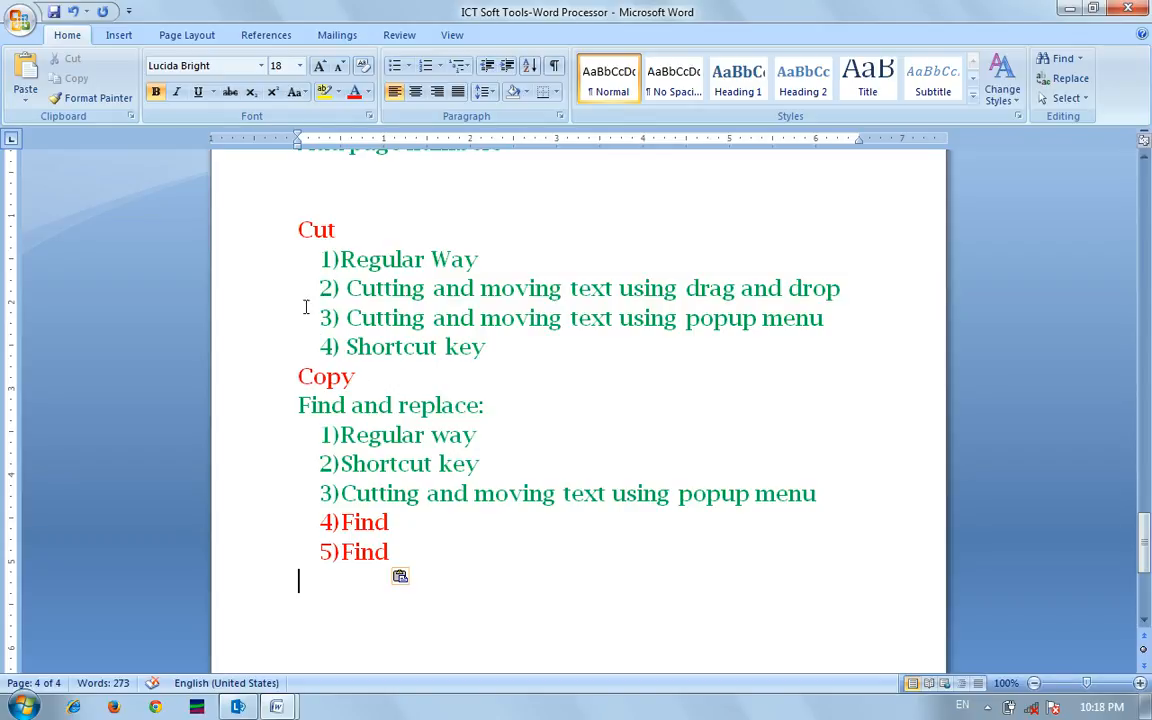
Copy the Shortcut key line under Cut and paste it after the word Find in item 5.
left_click(265, 360)
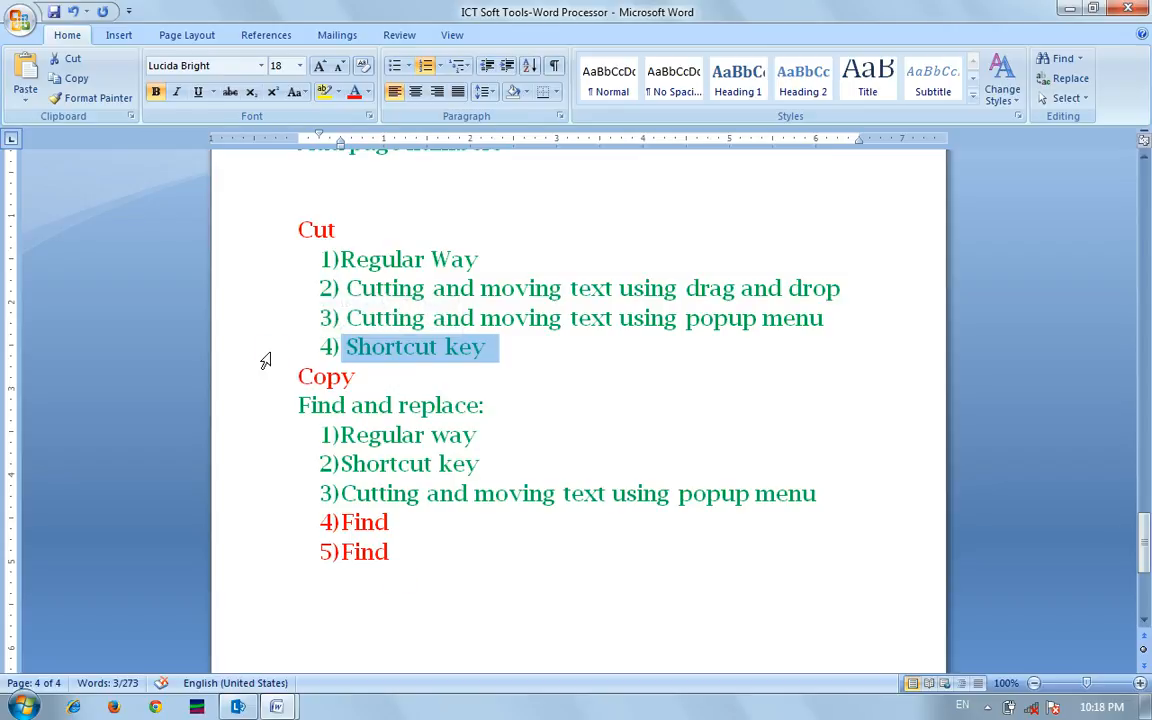
left_click(424, 540)
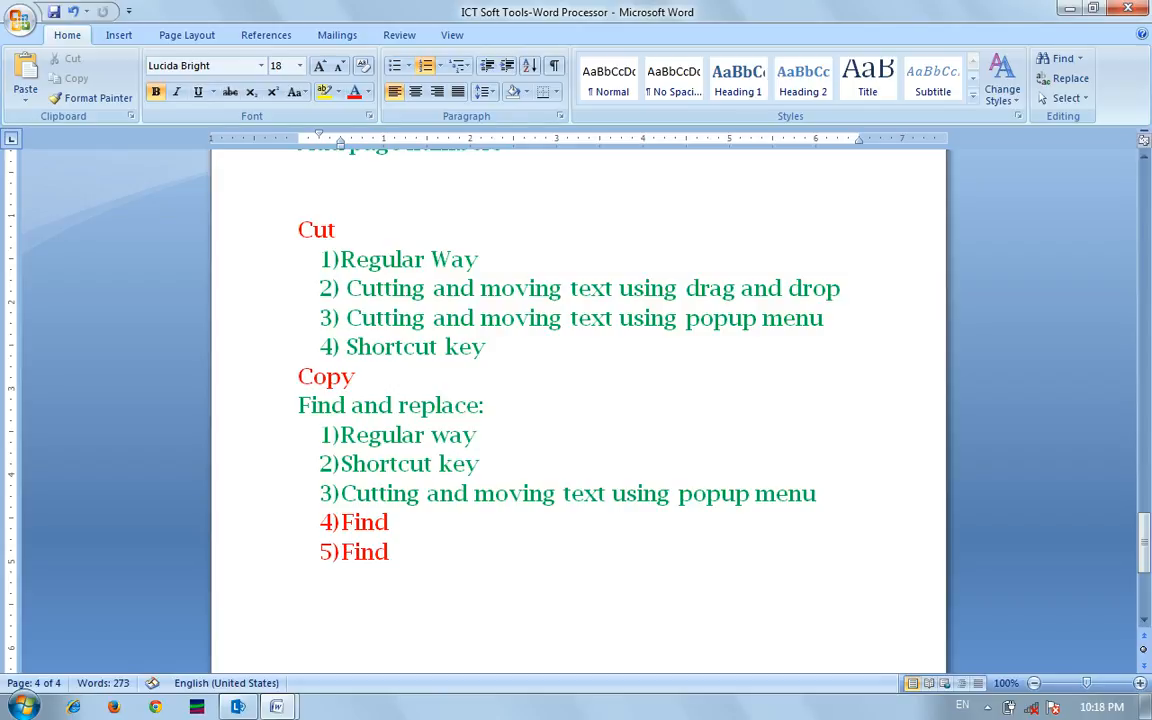
key("ctrl+v")
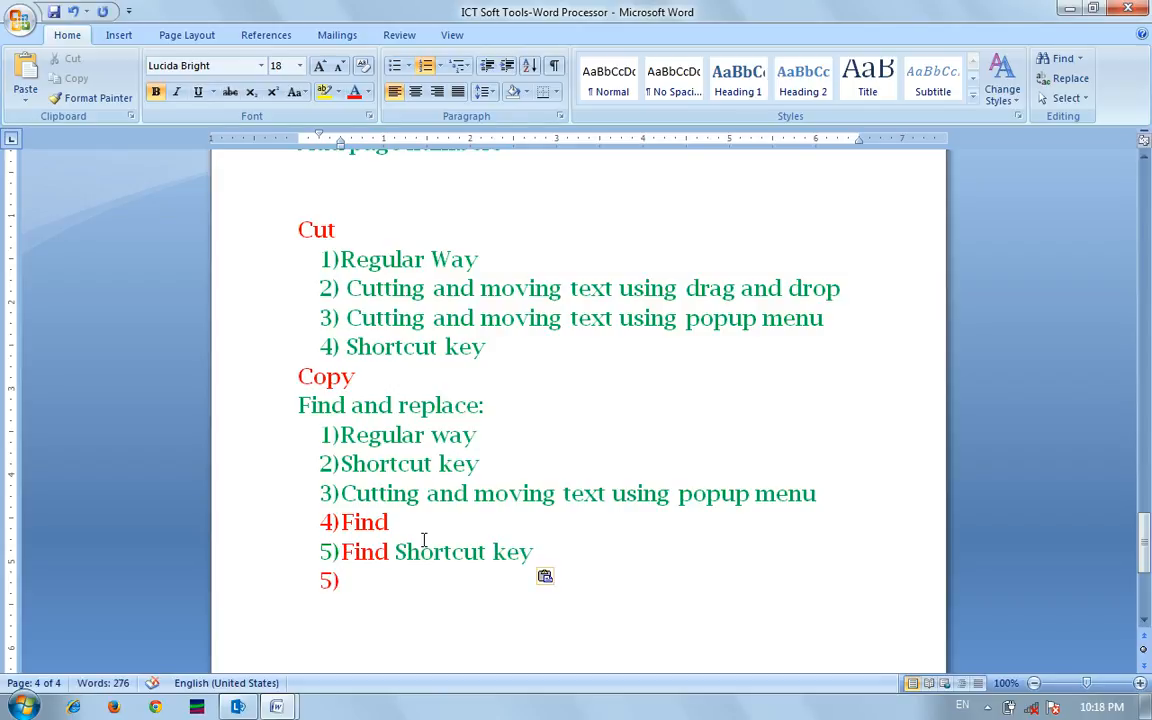
Cut the Copy heading and paste it at the empty list item below Find Shortcut key.
left_click(280, 386)
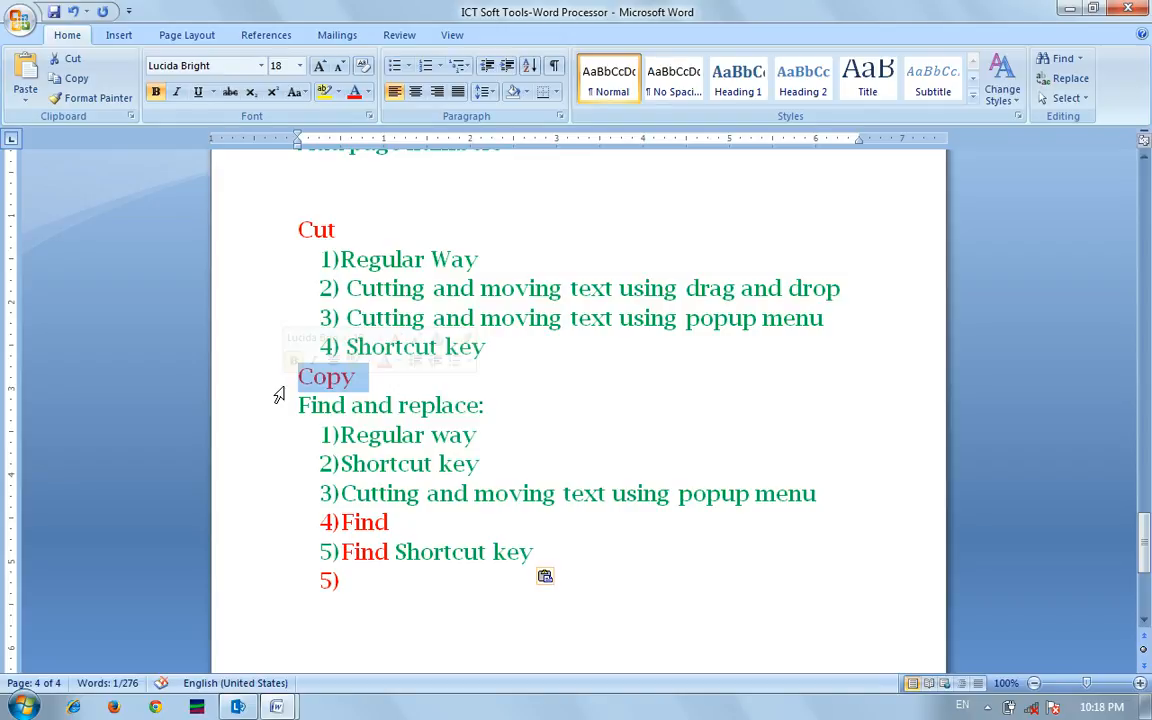
key("Delete")
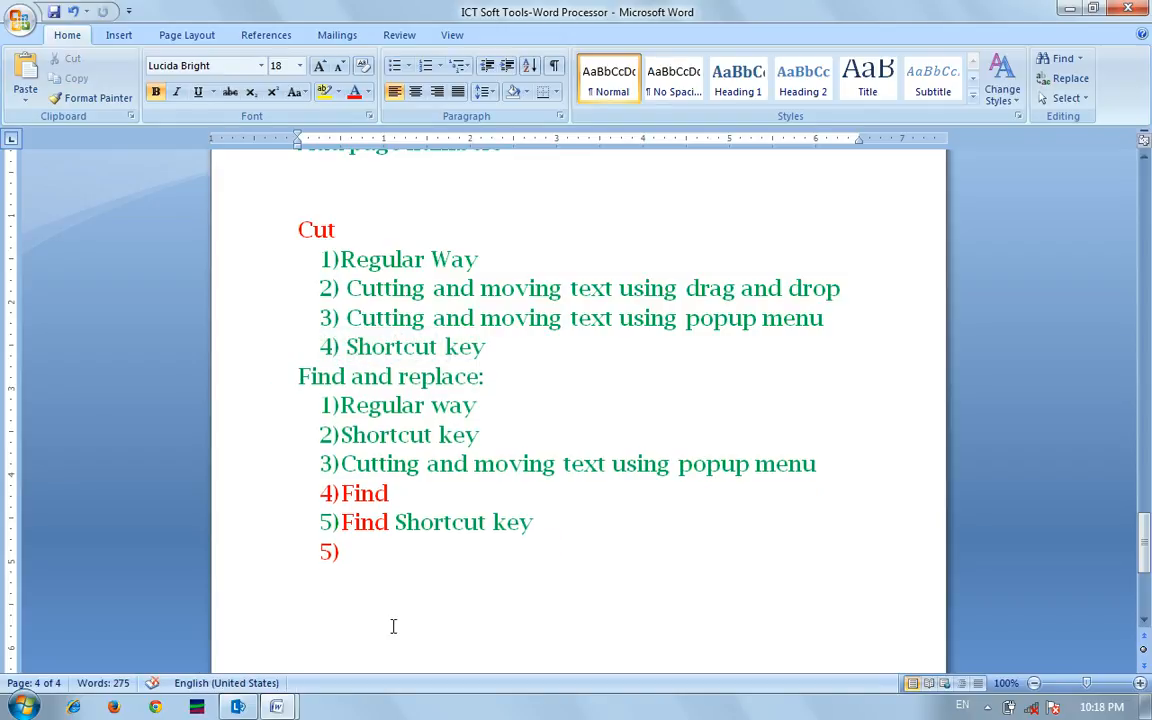
left_click(360, 553)
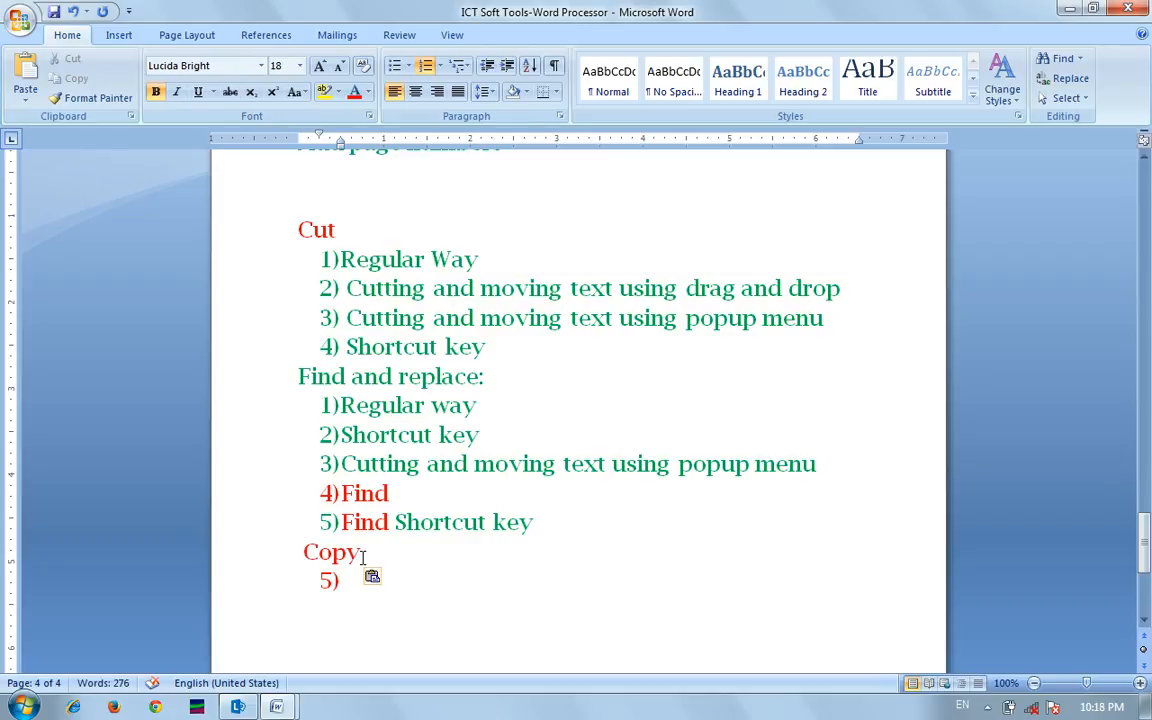
Switch to the other open Word document, Document1.
left_click(278, 707)
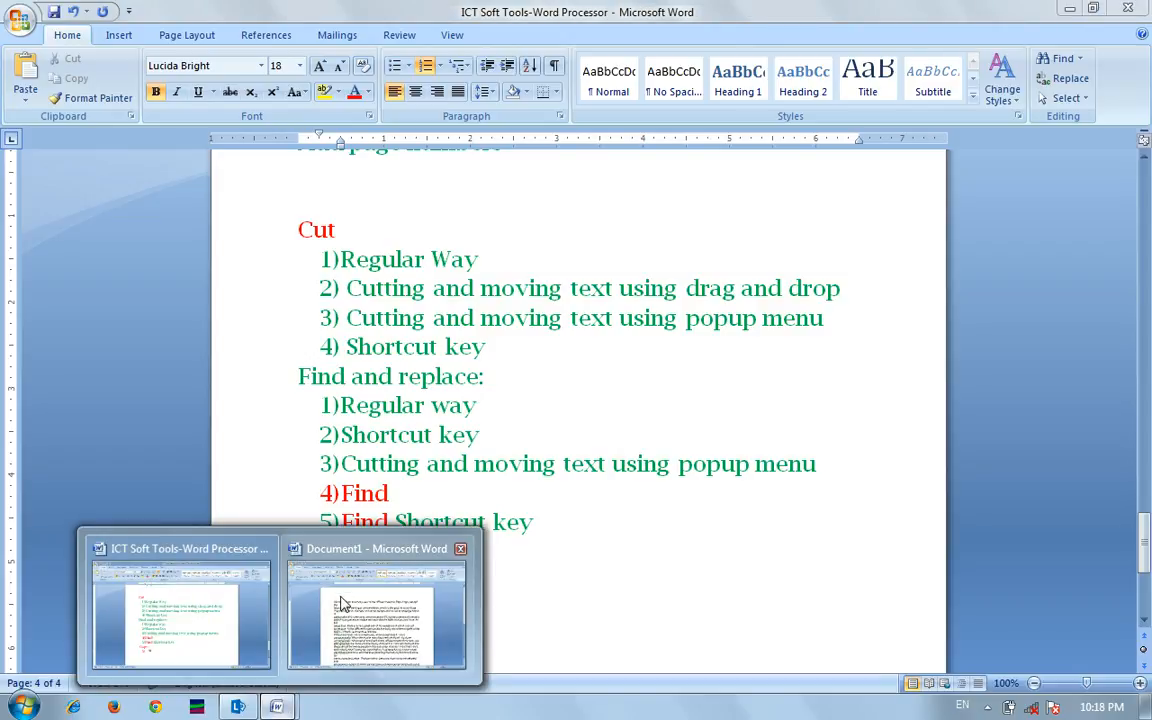
left_click(340, 604)
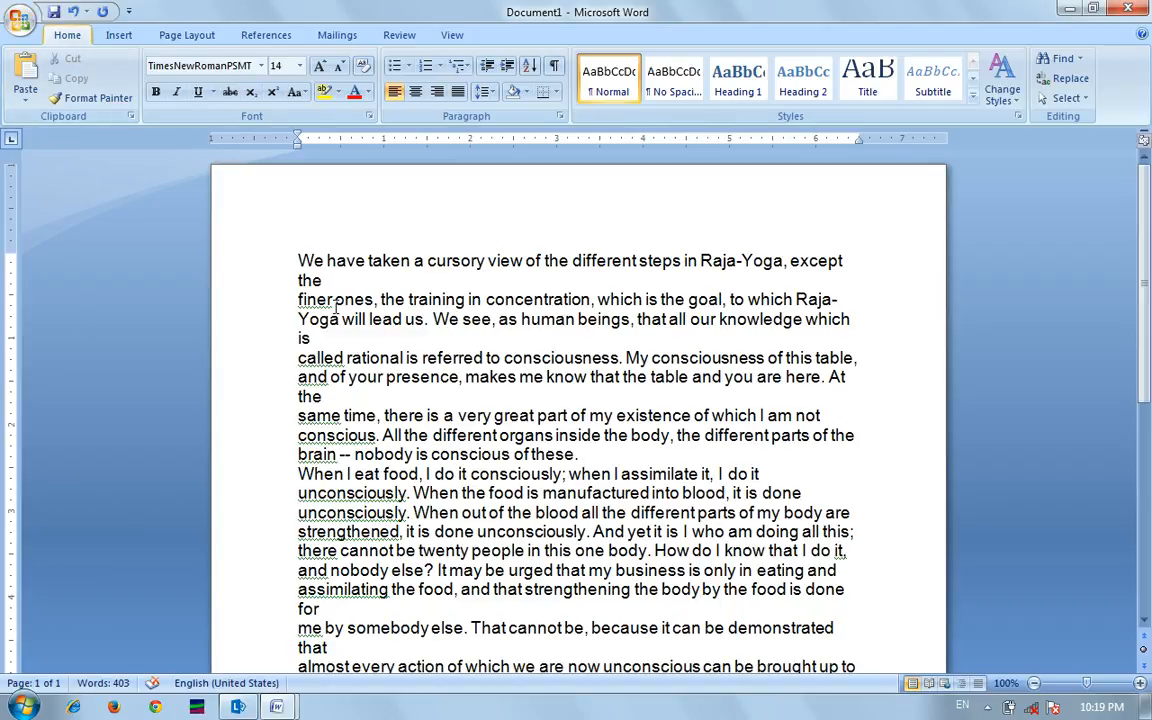
Open the Find dialog, look at its Replace and Go To options, and return to the Find options.
left_click(1080, 62)
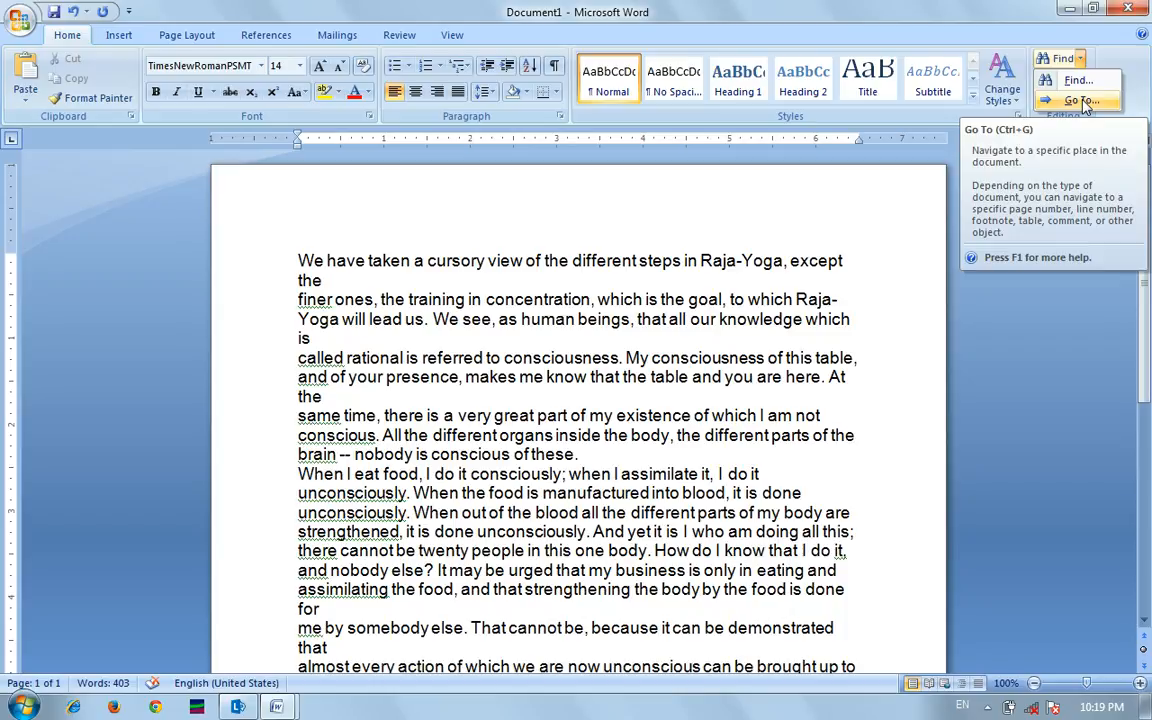
left_click(1108, 65)
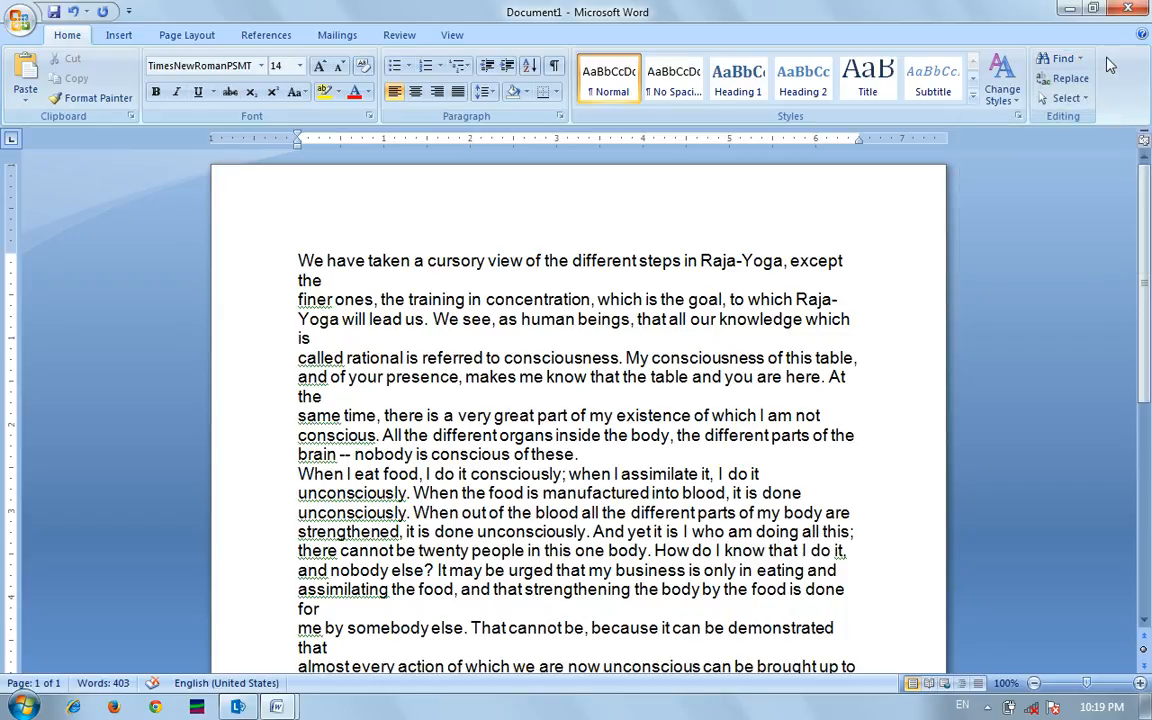
left_click(1078, 59)
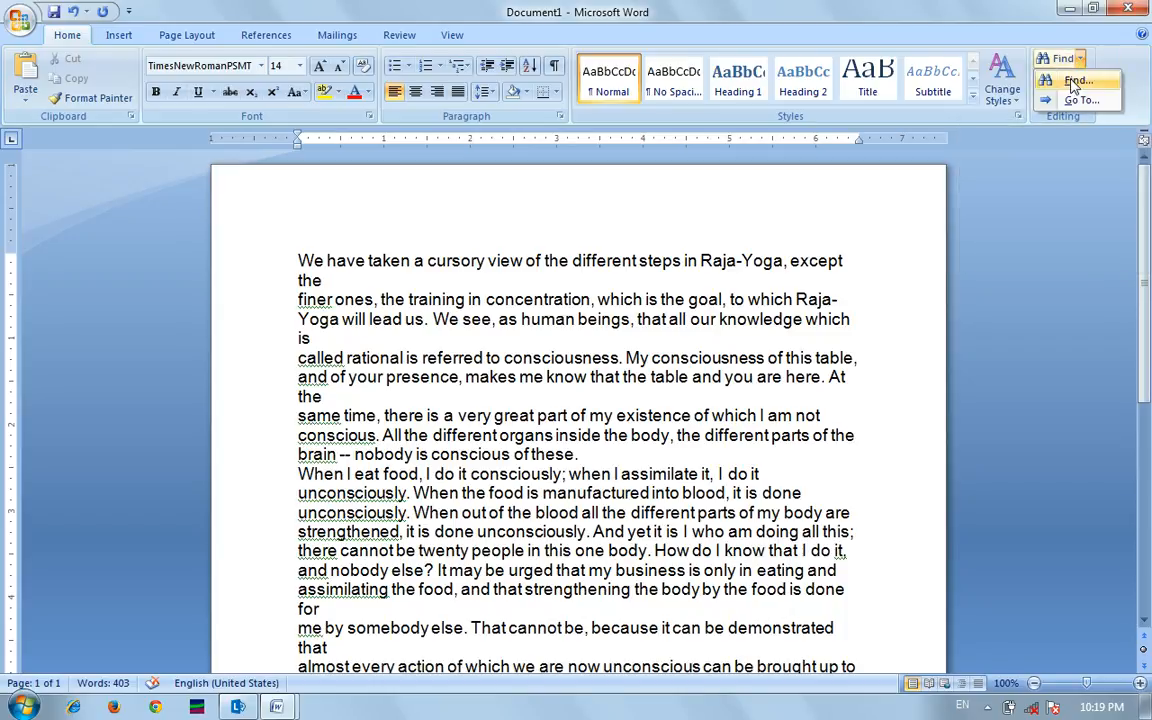
left_click(1073, 82)
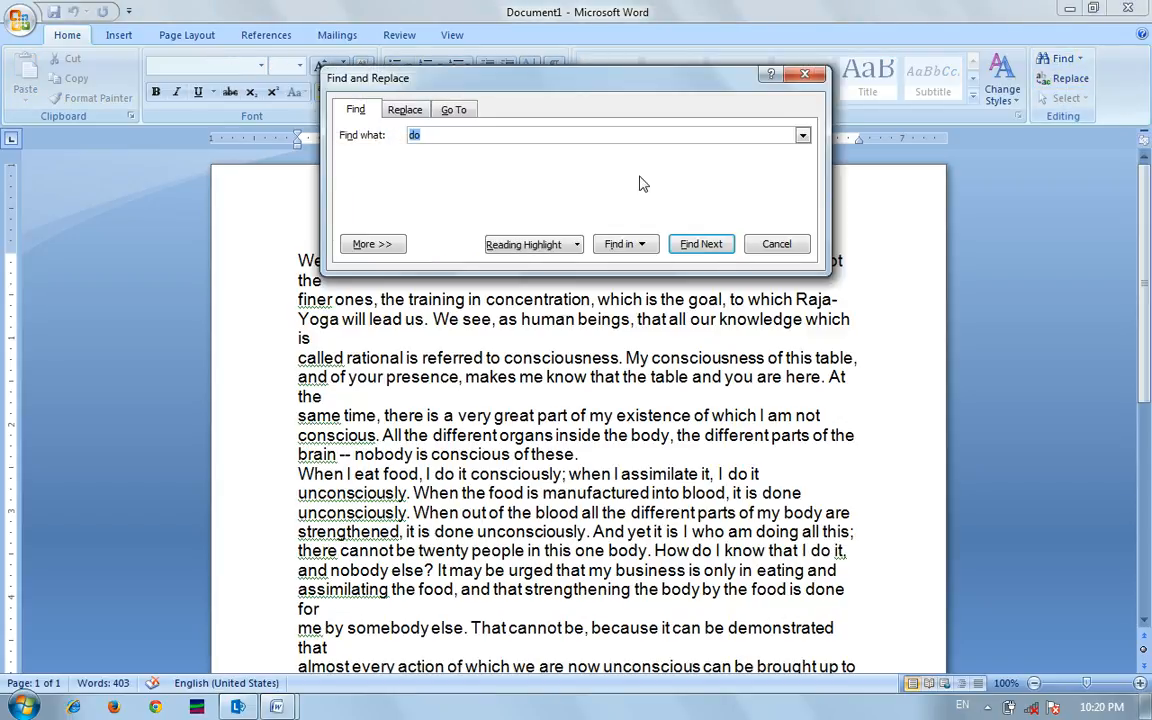
left_click(403, 110)
left_click(452, 112)
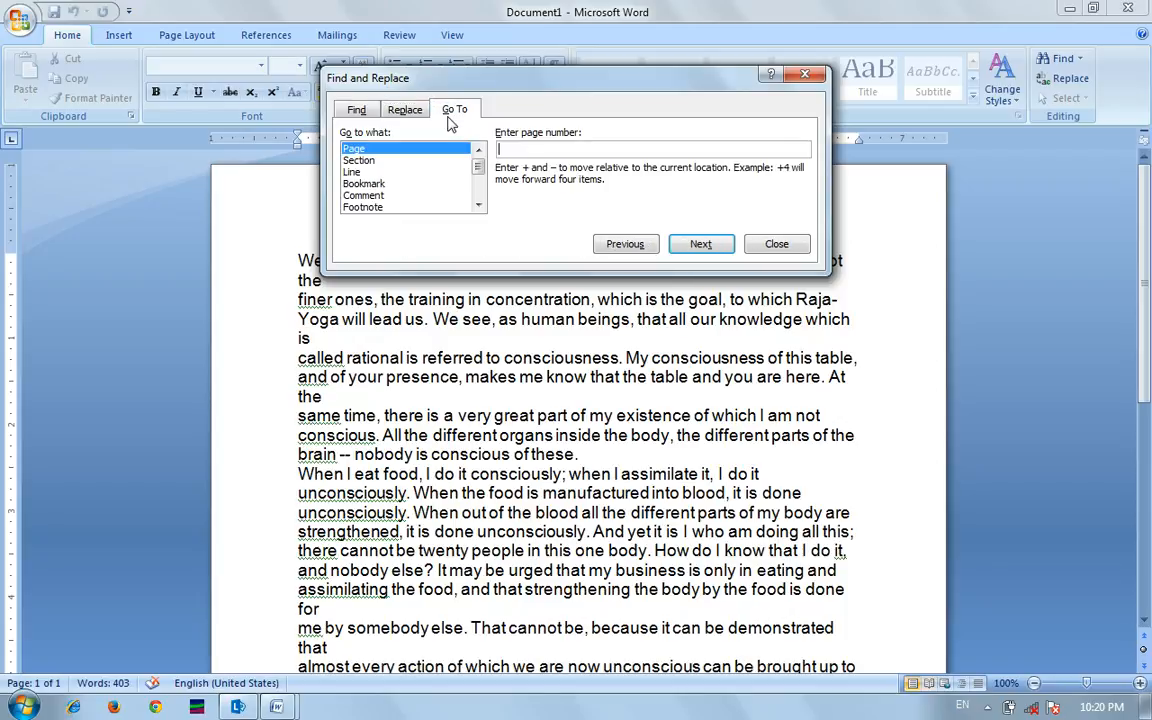
left_click(356, 114)
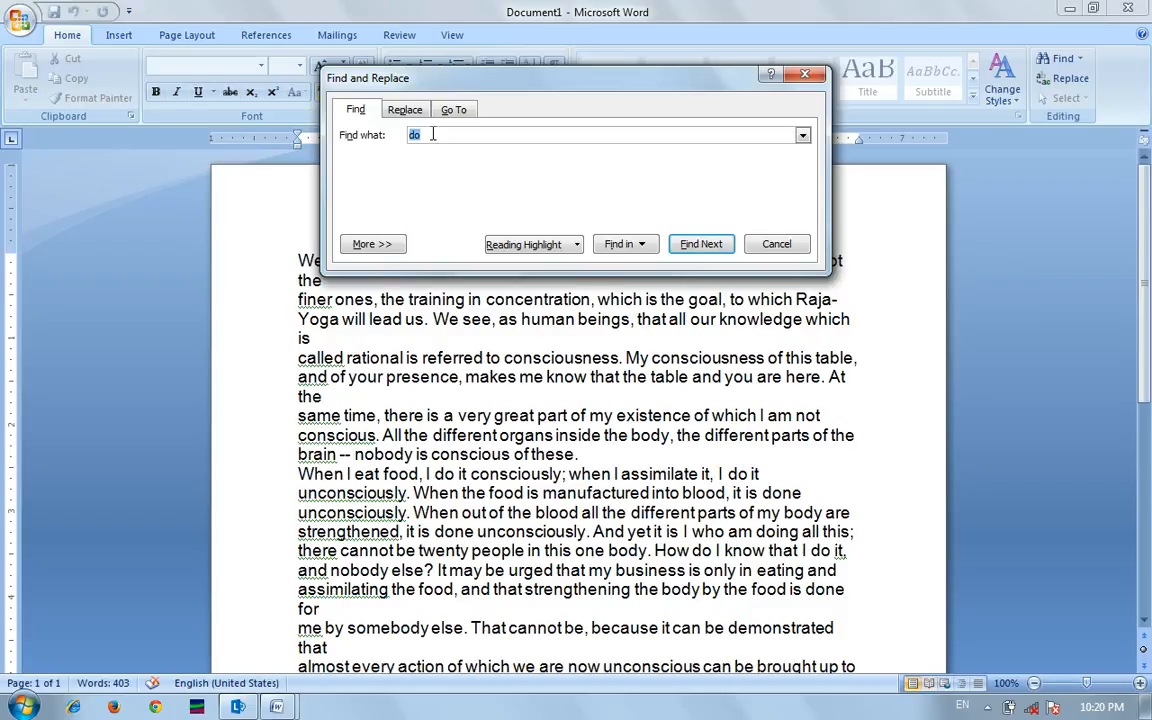
Search the document for "is" and step through the first four matches found.
type("is")
left_click(701, 245)
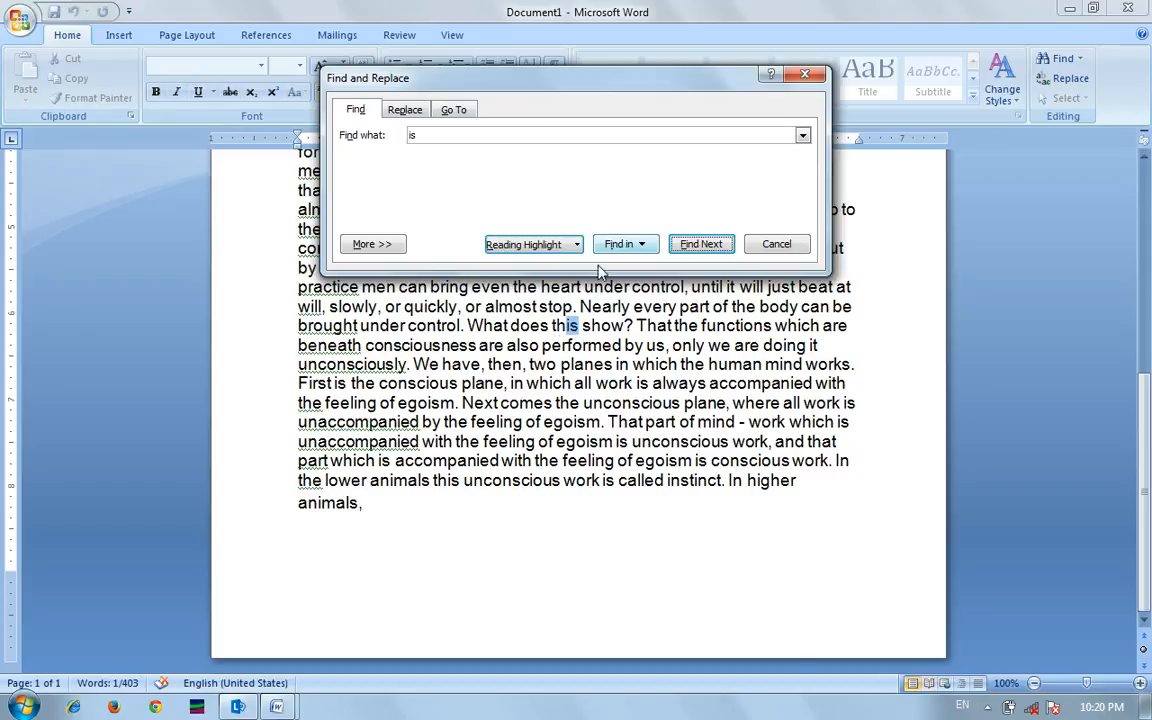
left_click(701, 244)
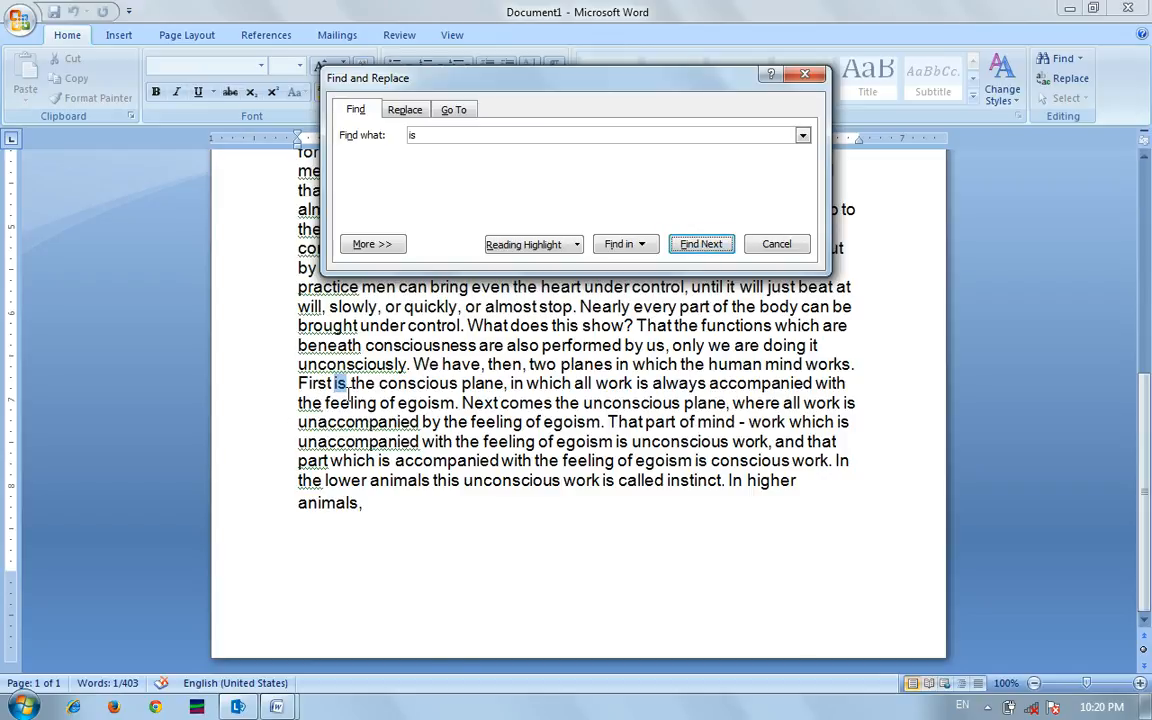
left_click(701, 245)
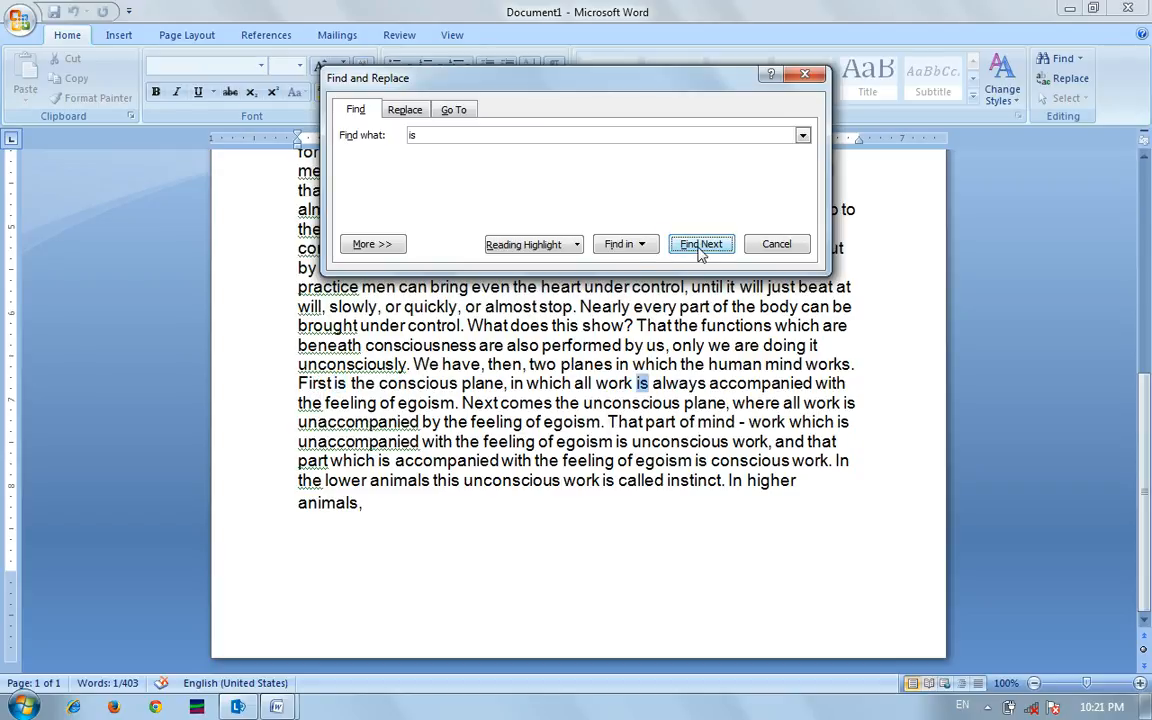
left_click(701, 245)
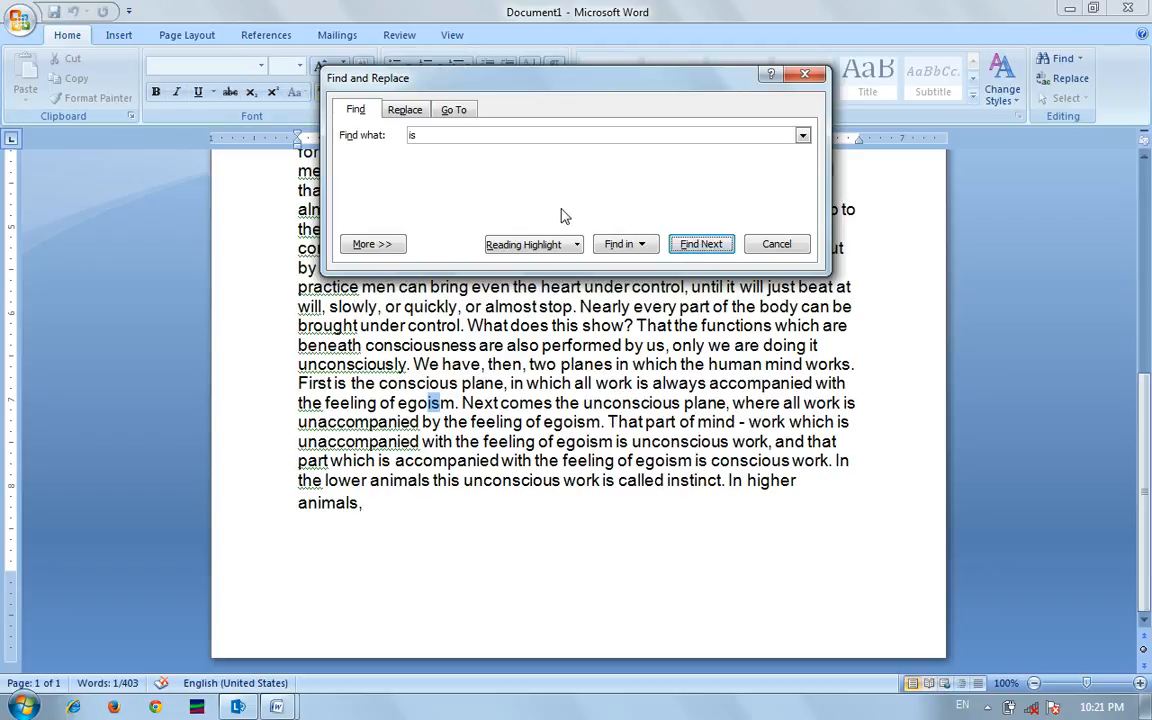
Highlight all occurrences of "is" in the document and close the Find and Replace dialog.
left_click(572, 248)
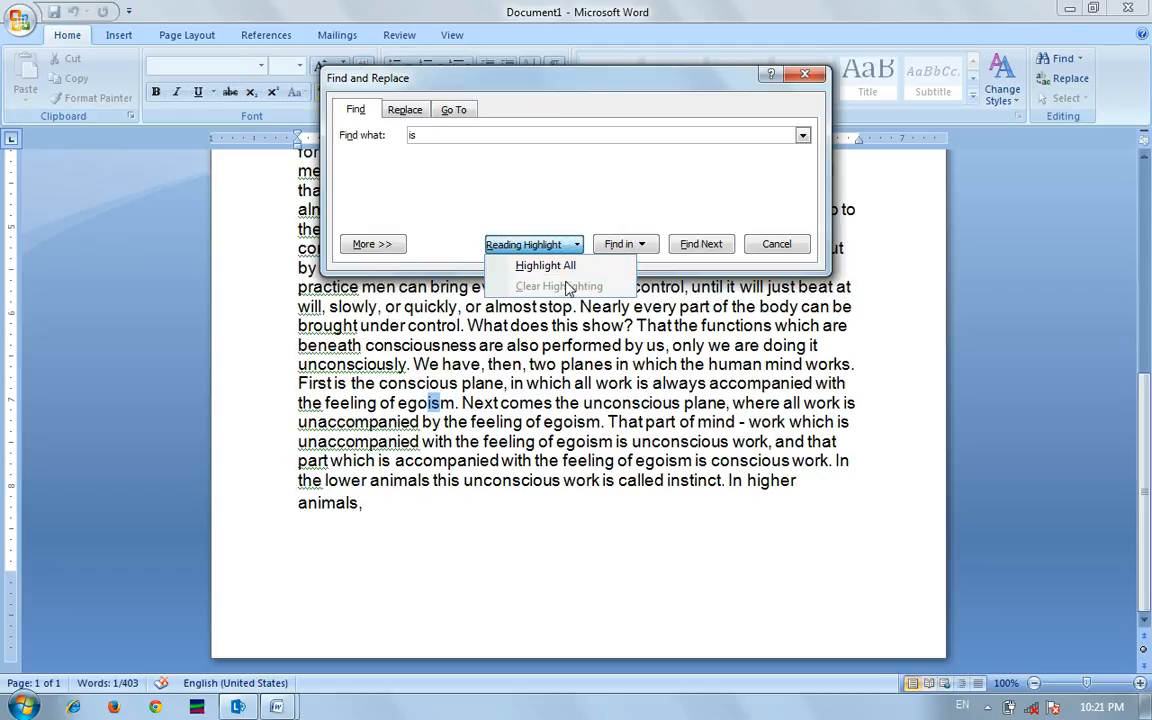
left_click(545, 267)
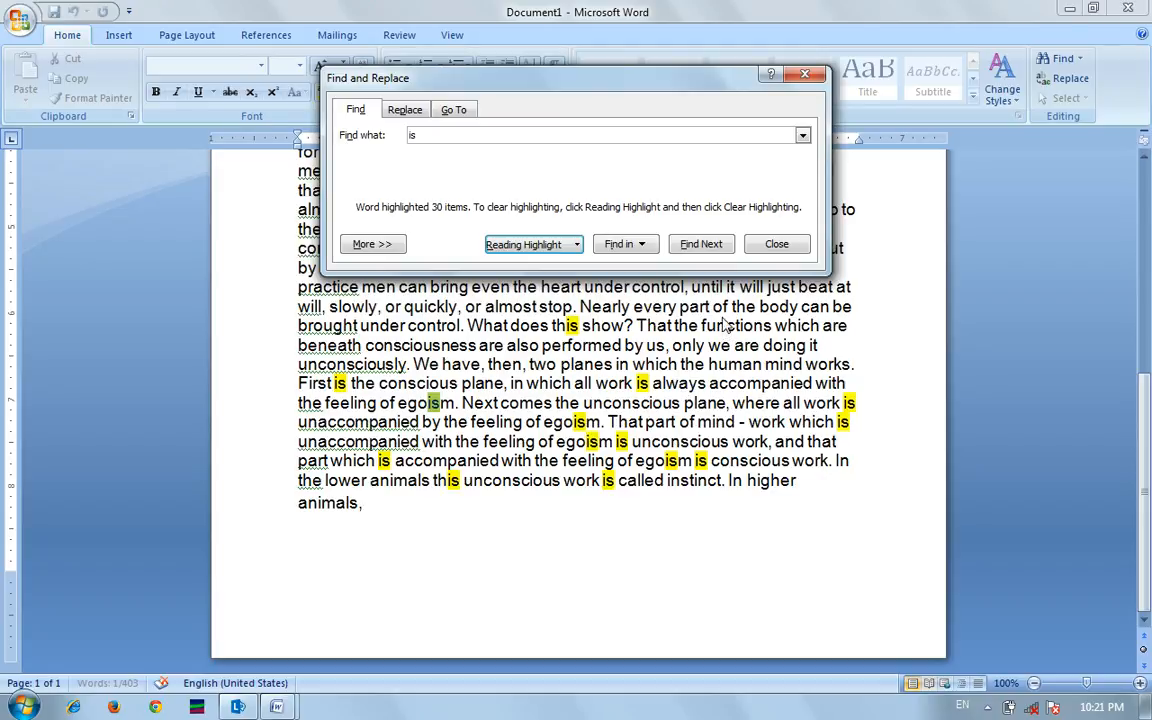
left_click(818, 75)
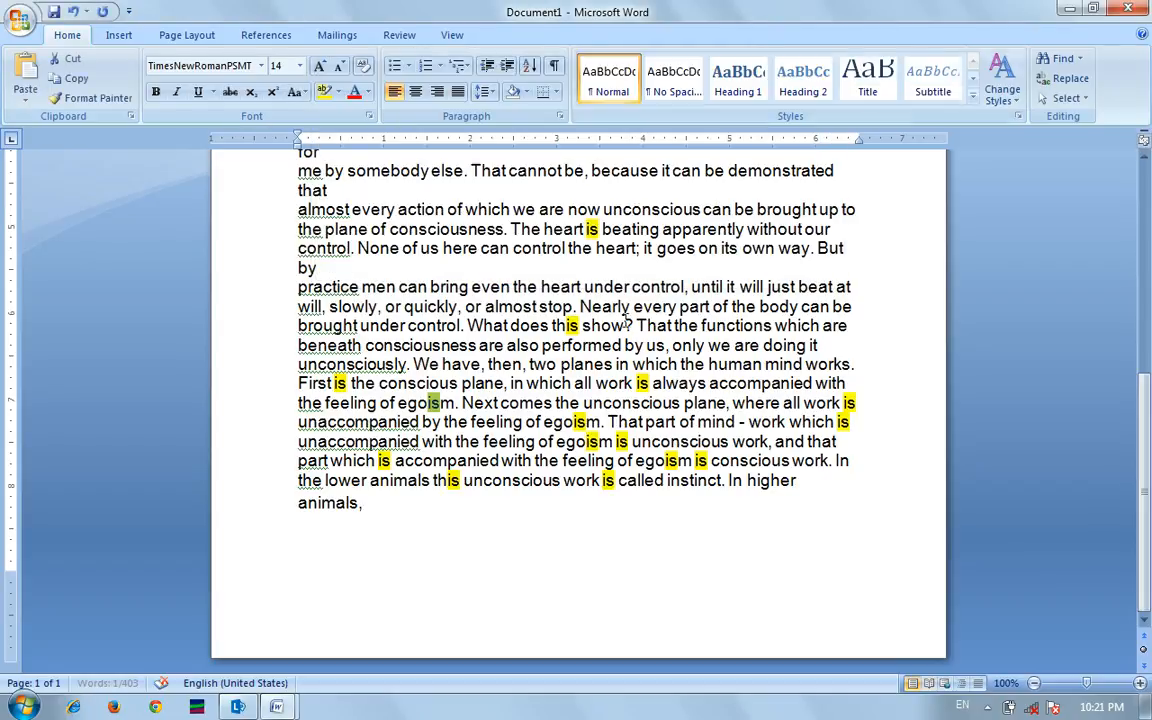
Undo the pasted passage along with its highlighting and paste the passage into the document again.
left_click(511, 288)
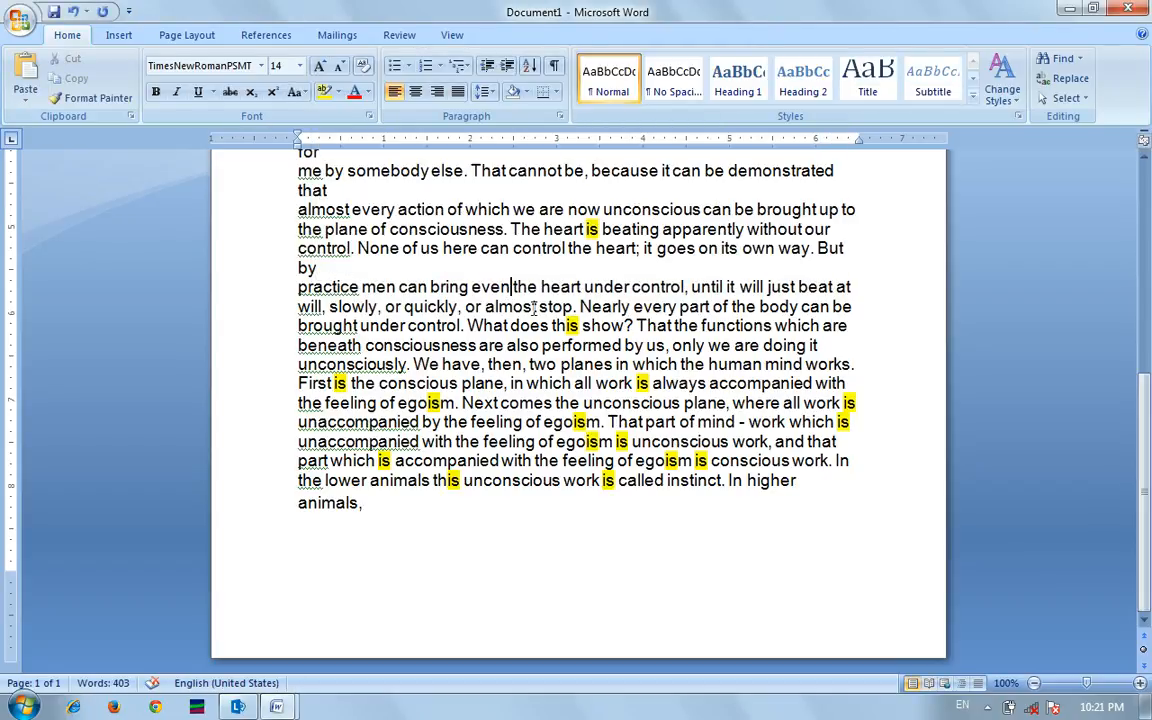
key("ctrl+z")
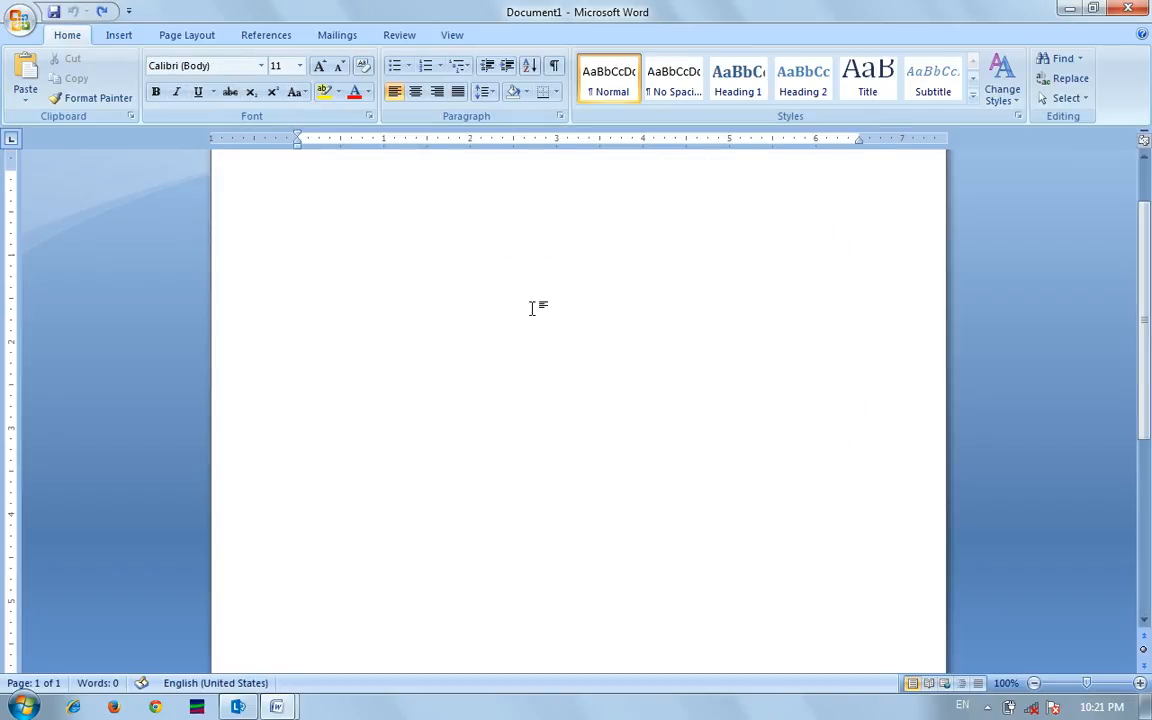
key("ctrl+v")
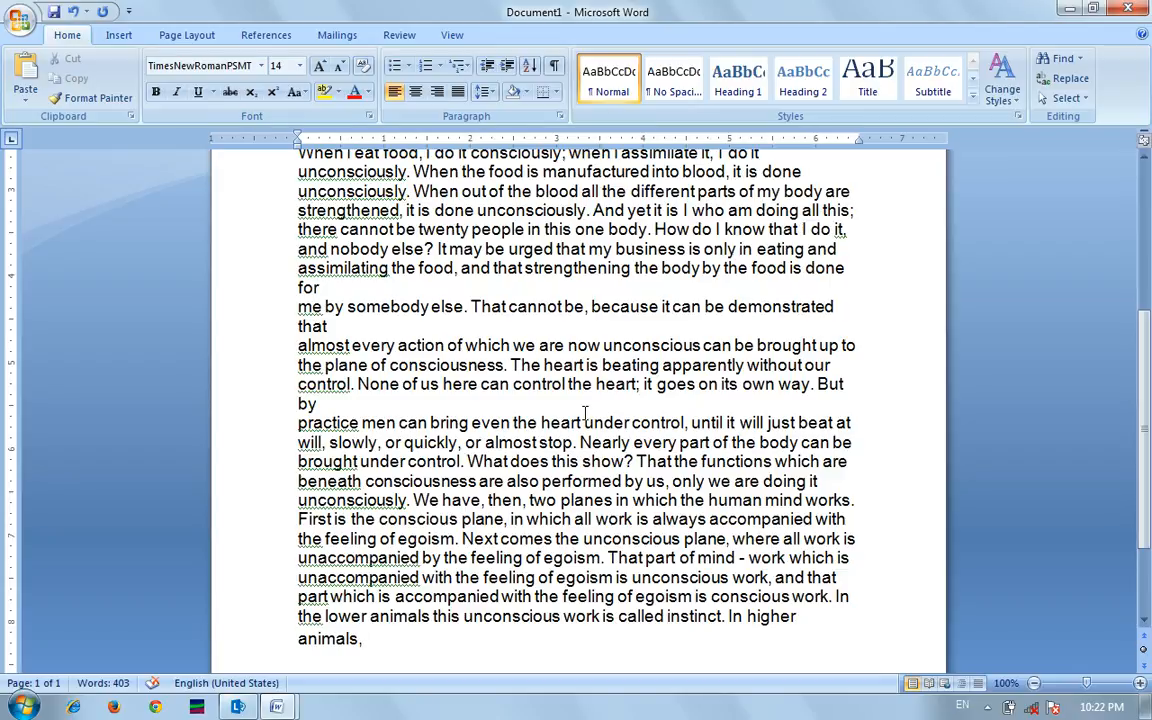
Set up replacing "the" with "an", replace the first two occurrences one at a time, and skip the third.
left_click(1066, 84)
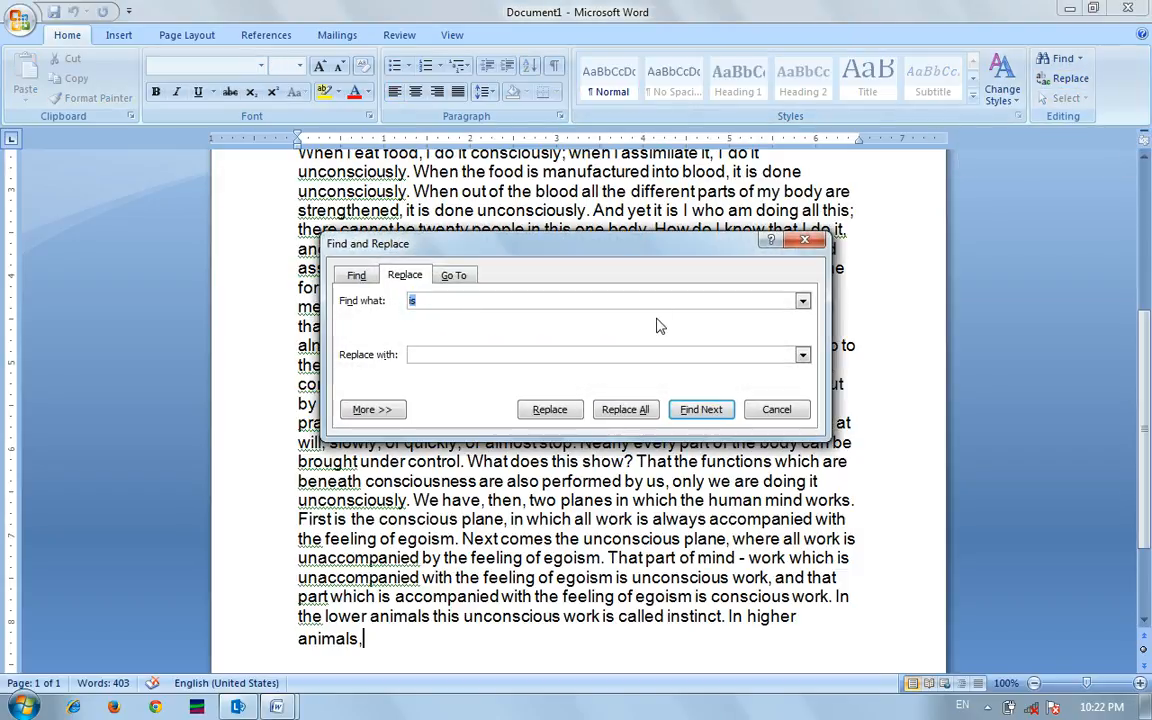
type("the")
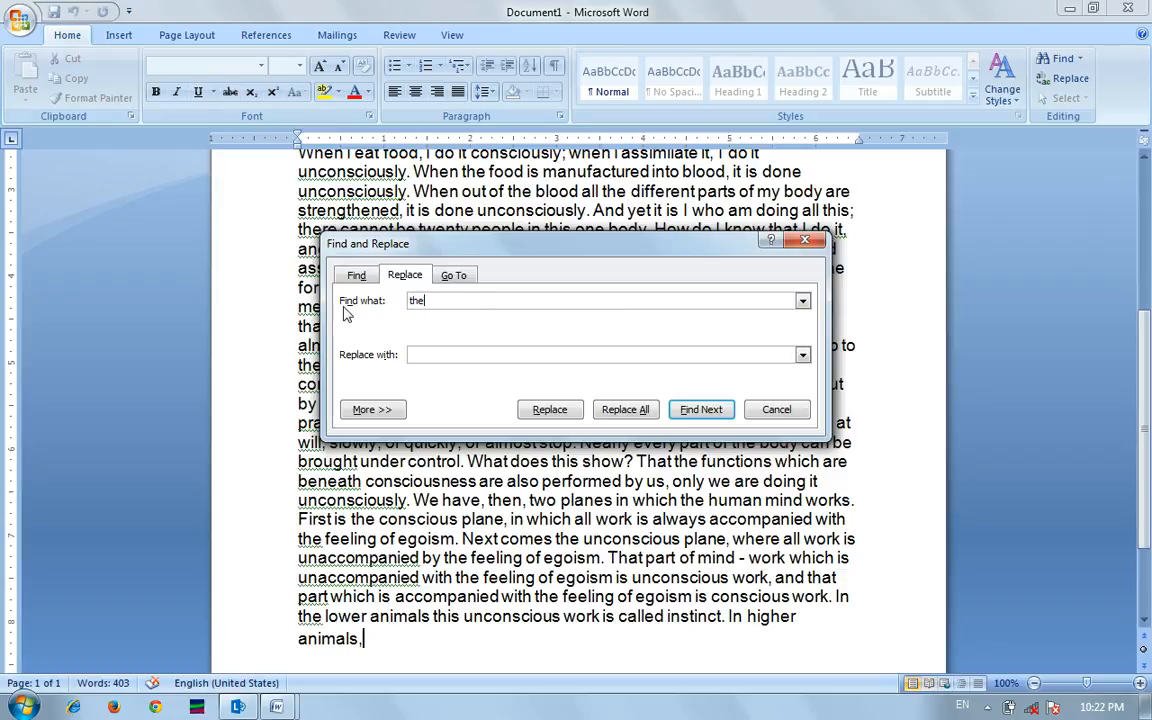
left_click(445, 356)
type("an")
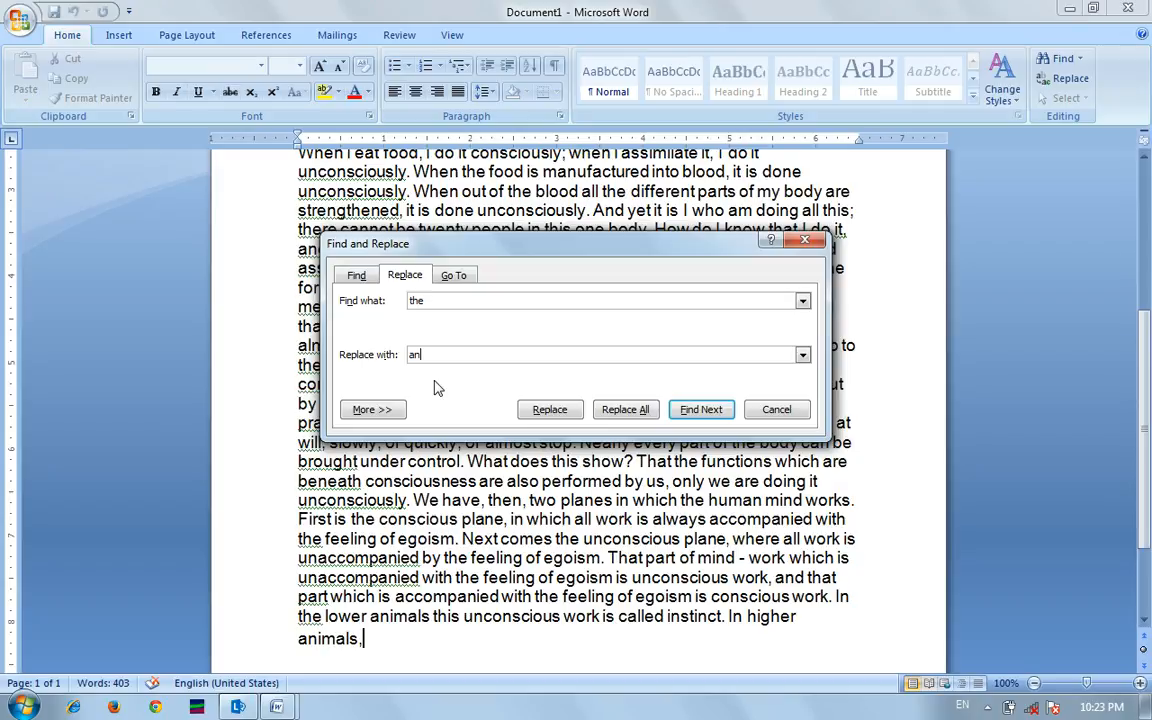
left_click(706, 414)
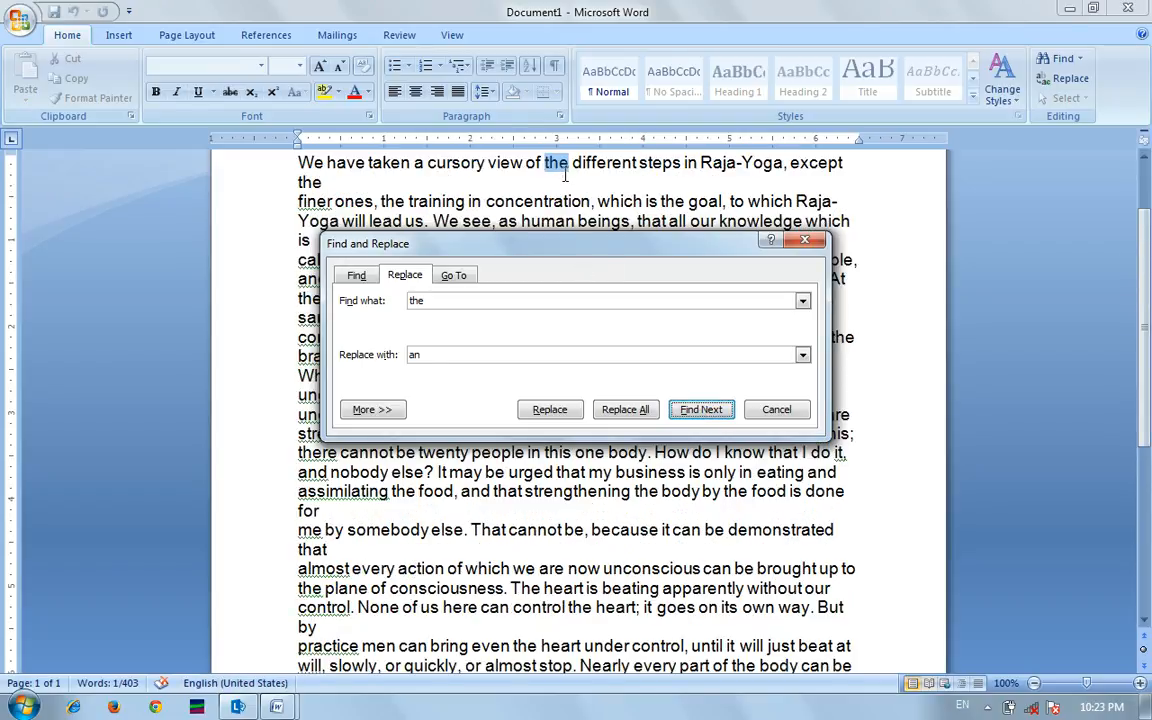
left_click(543, 418)
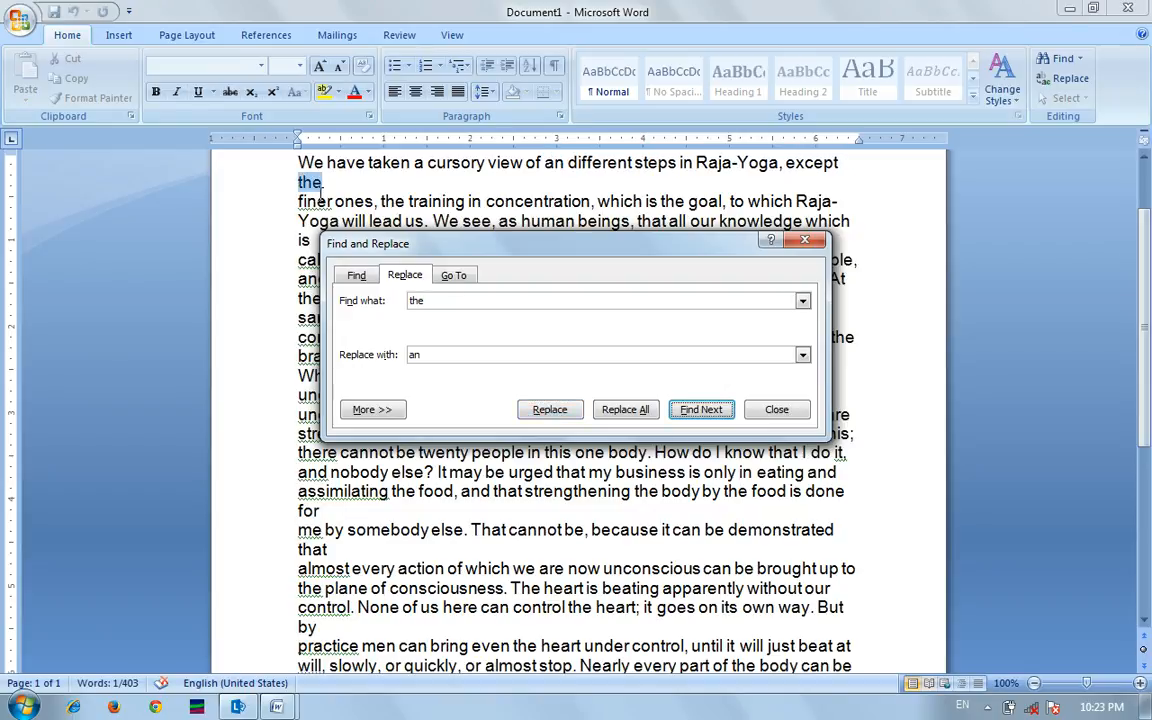
left_click(543, 416)
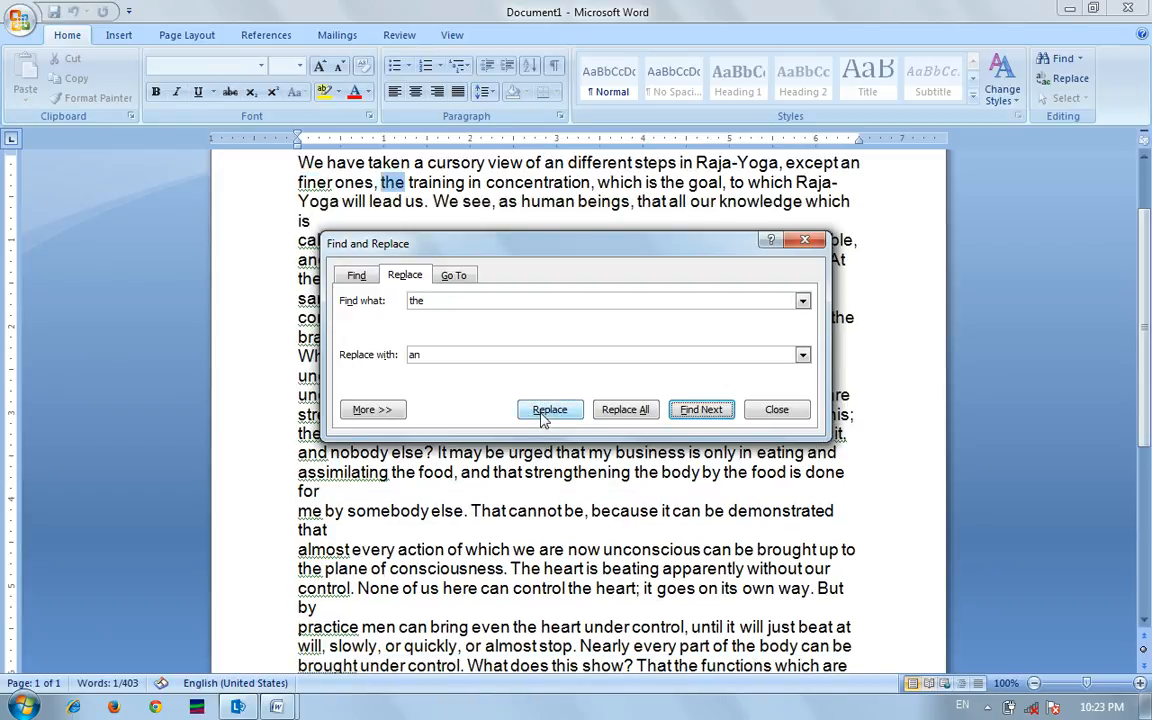
left_click(712, 414)
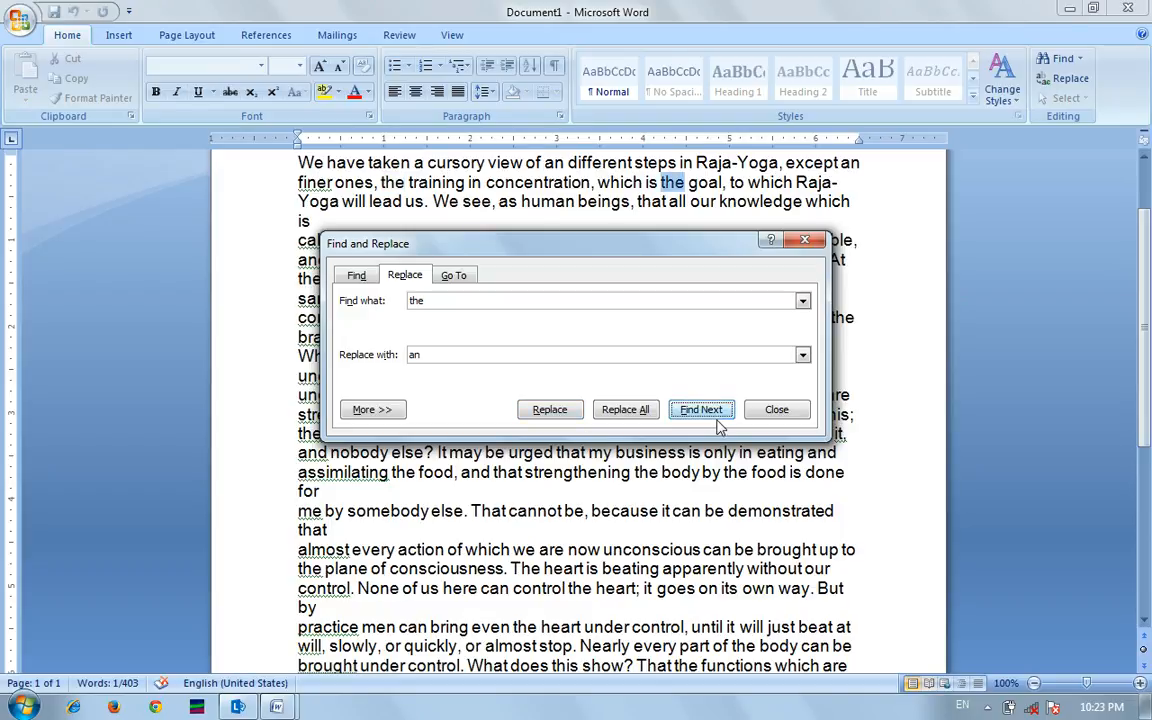
Replace all remaining occurrences of "the" with "an" and close the Find and Replace dialog.
left_click(625, 422)
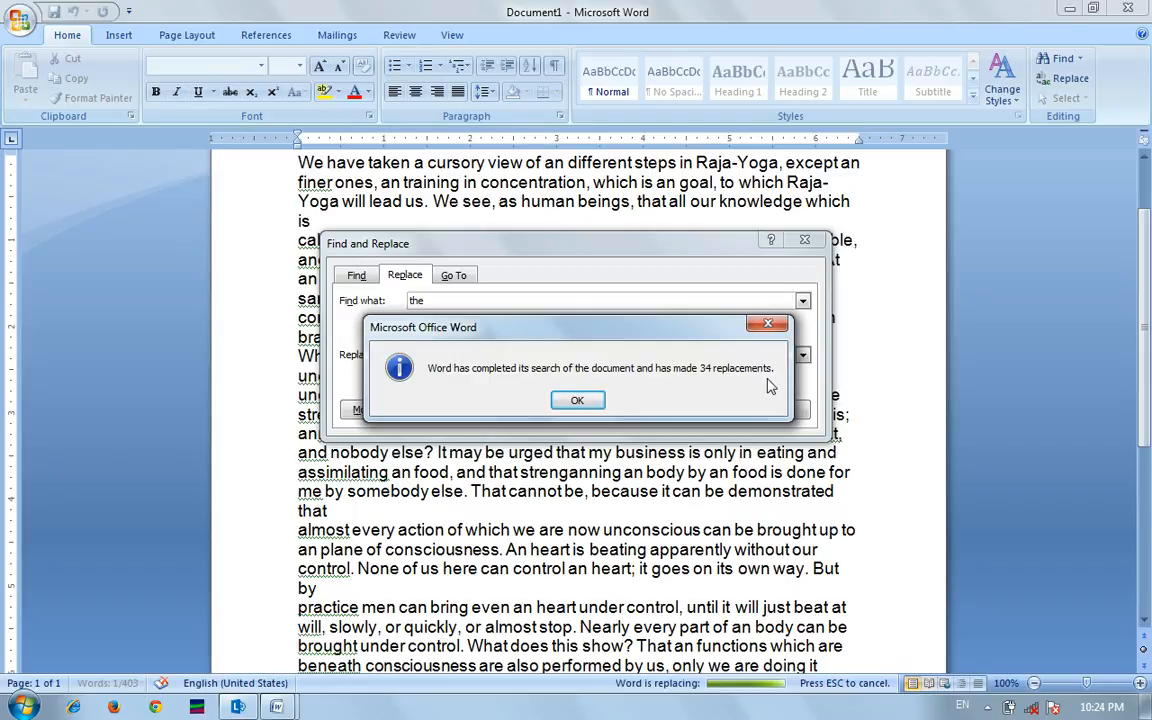
left_click(574, 402)
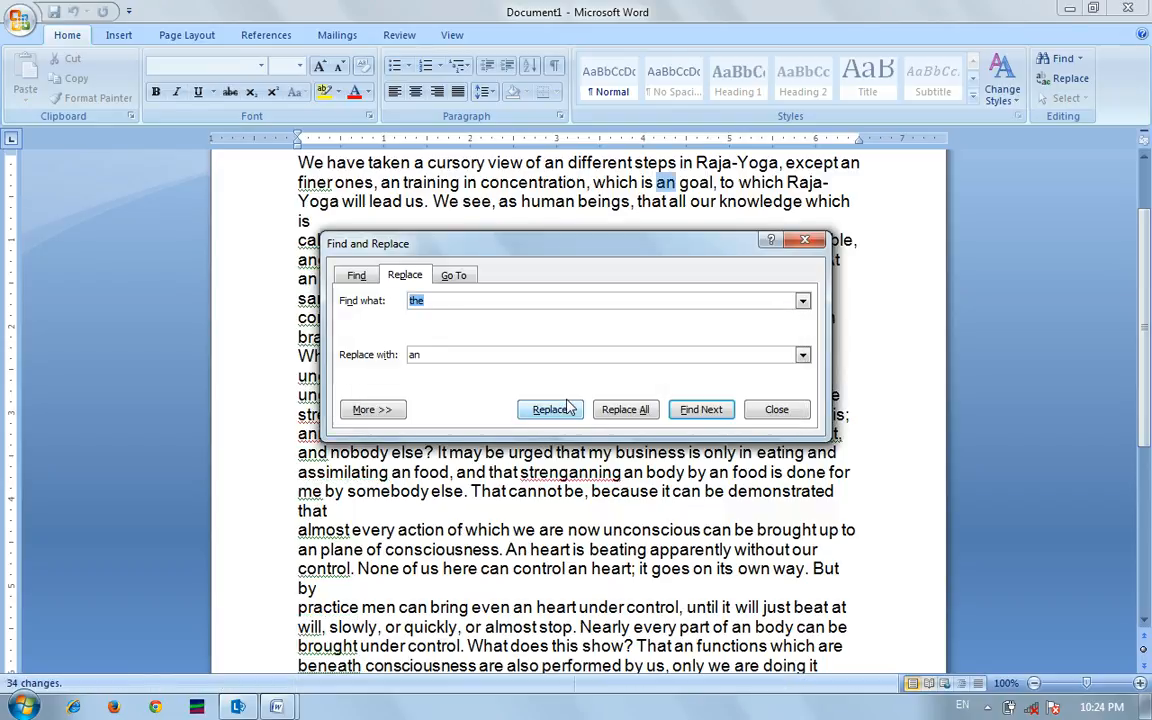
left_click(785, 415)
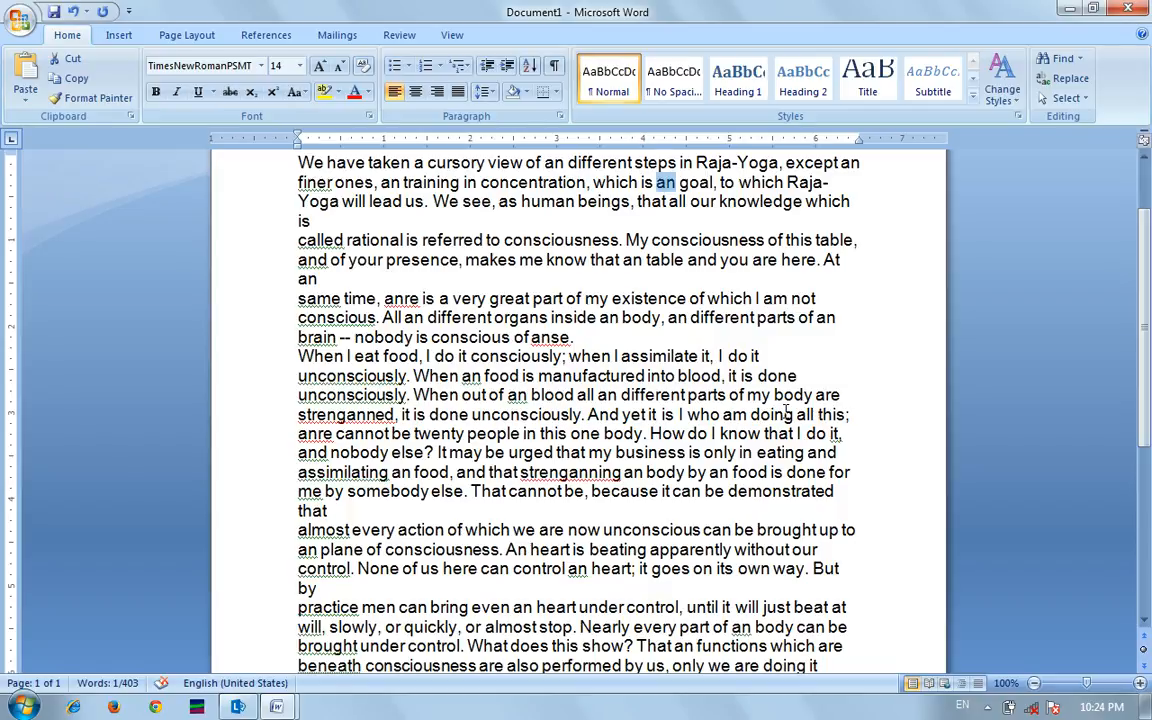
Search the whole document for "the", continuing from the beginning once the end is reached.
key("ctrl+f")
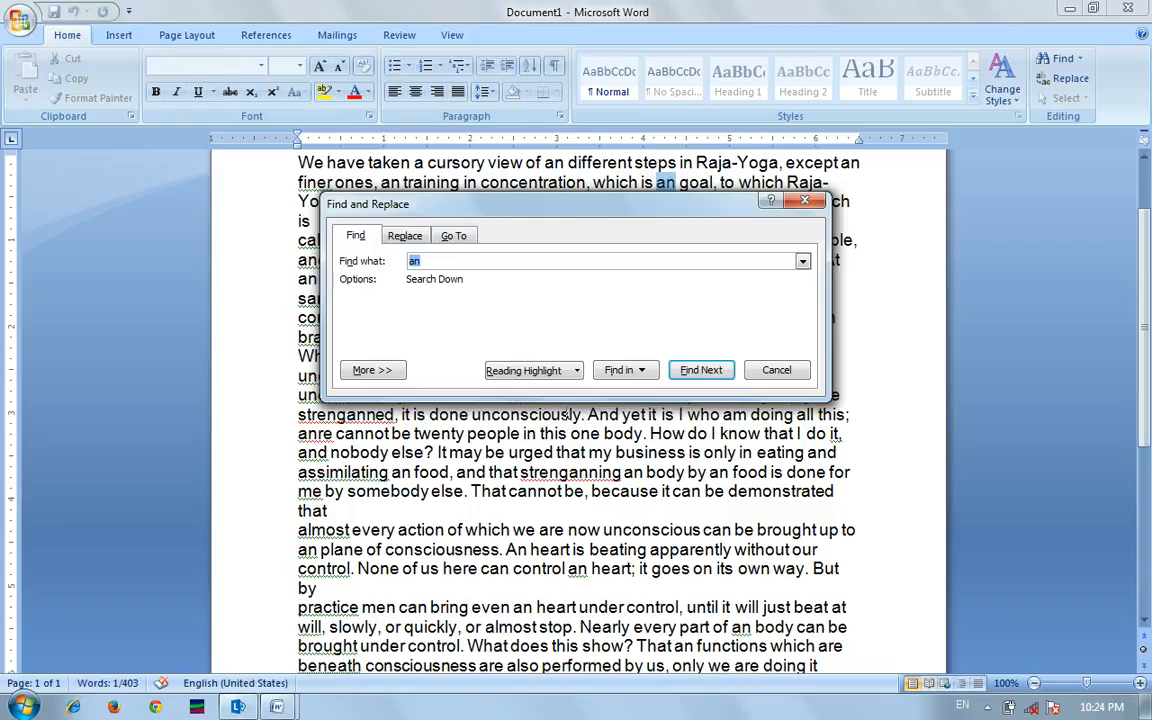
type("the")
left_click(703, 371)
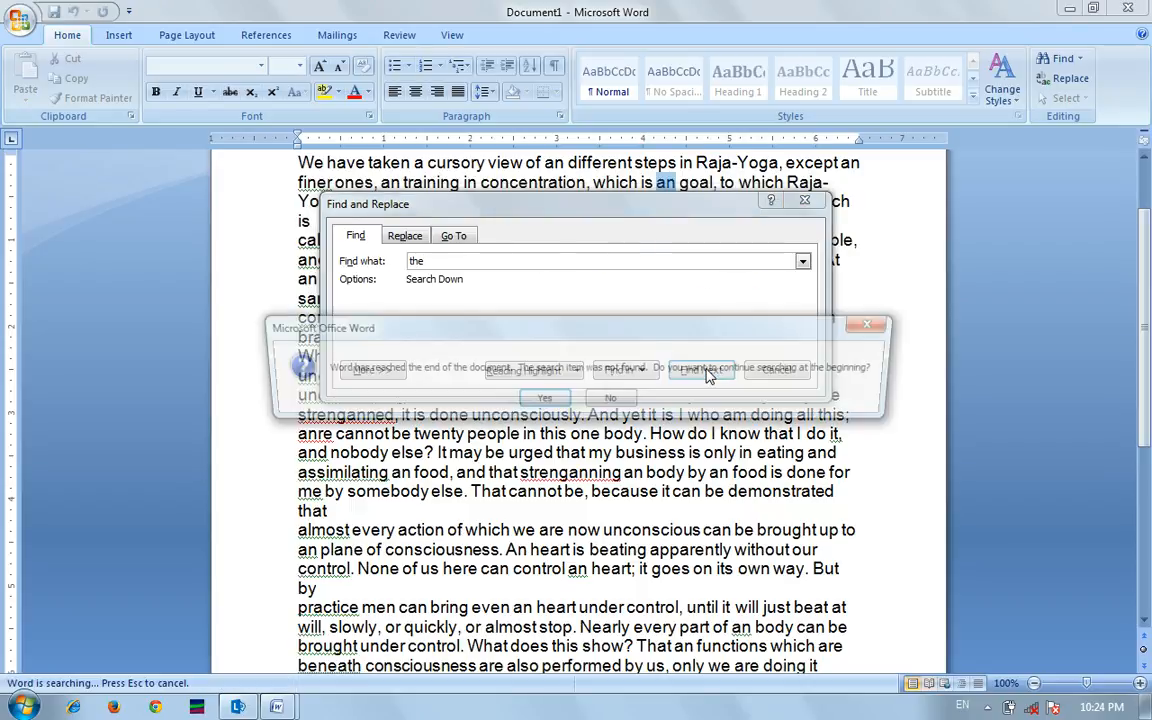
left_click(542, 401)
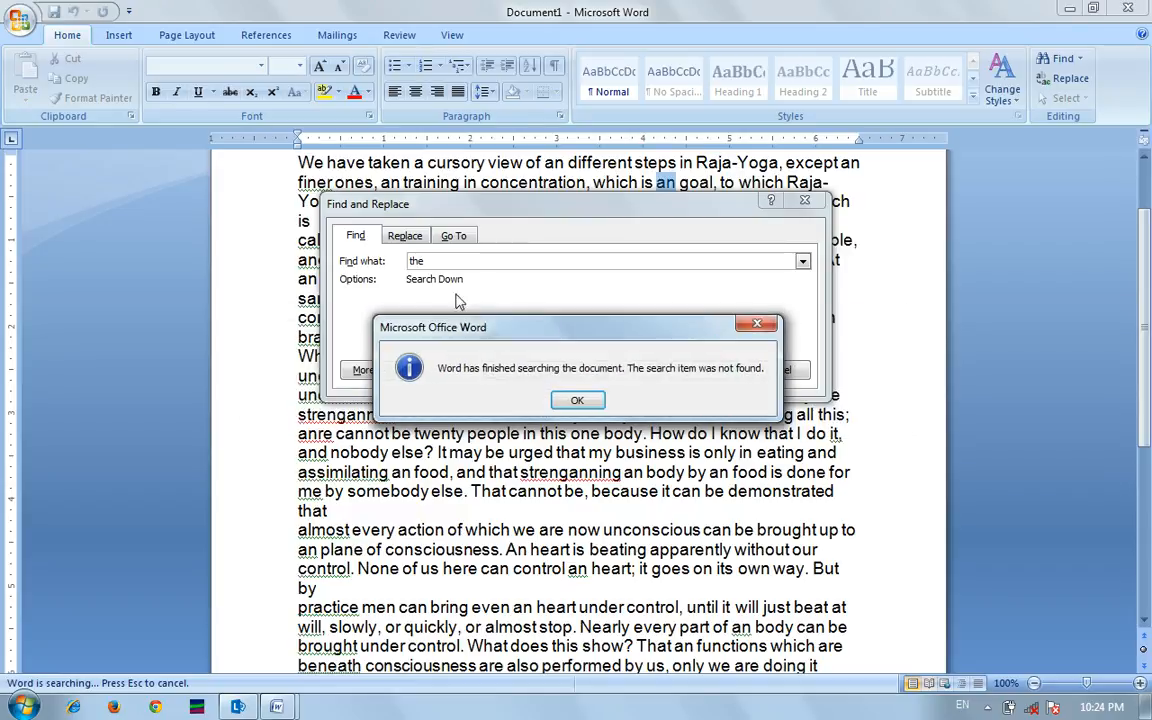
left_click(578, 400)
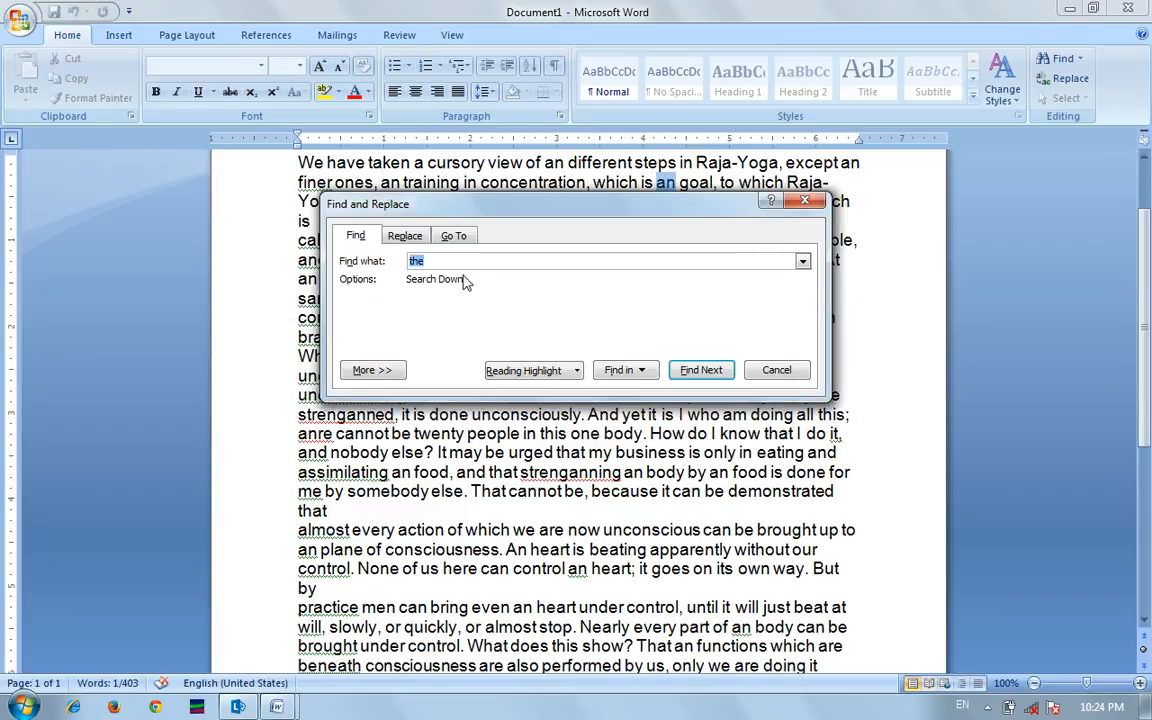
Search for the next occurrence of "an" and close the Find and Replace dialog.
type("an")
left_click(698, 371)
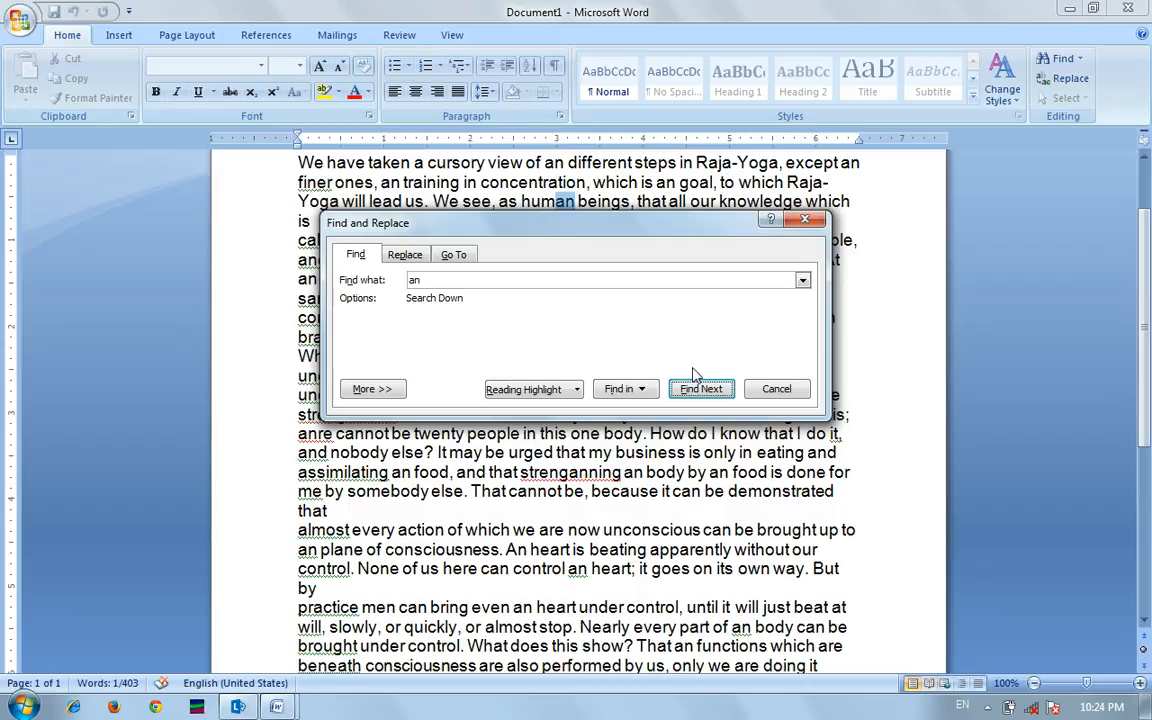
key("Escape")
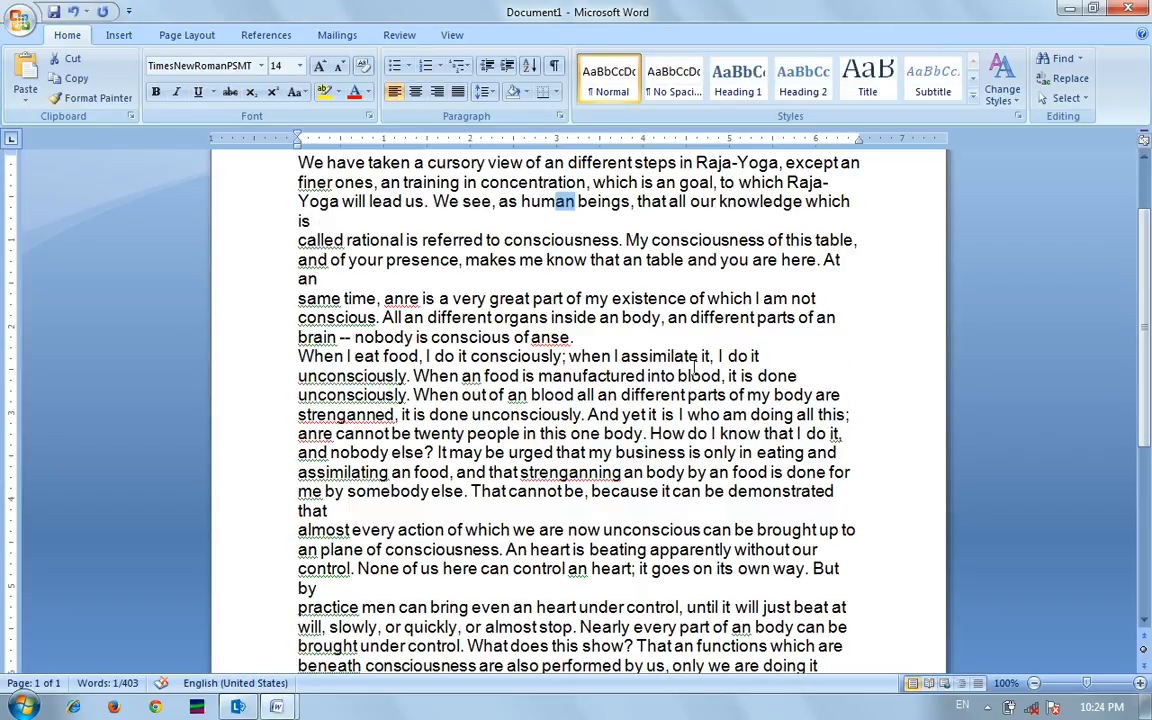
Set up replacing "an" with "the" and find the next occurrence of "an".
key("ctrl+h")
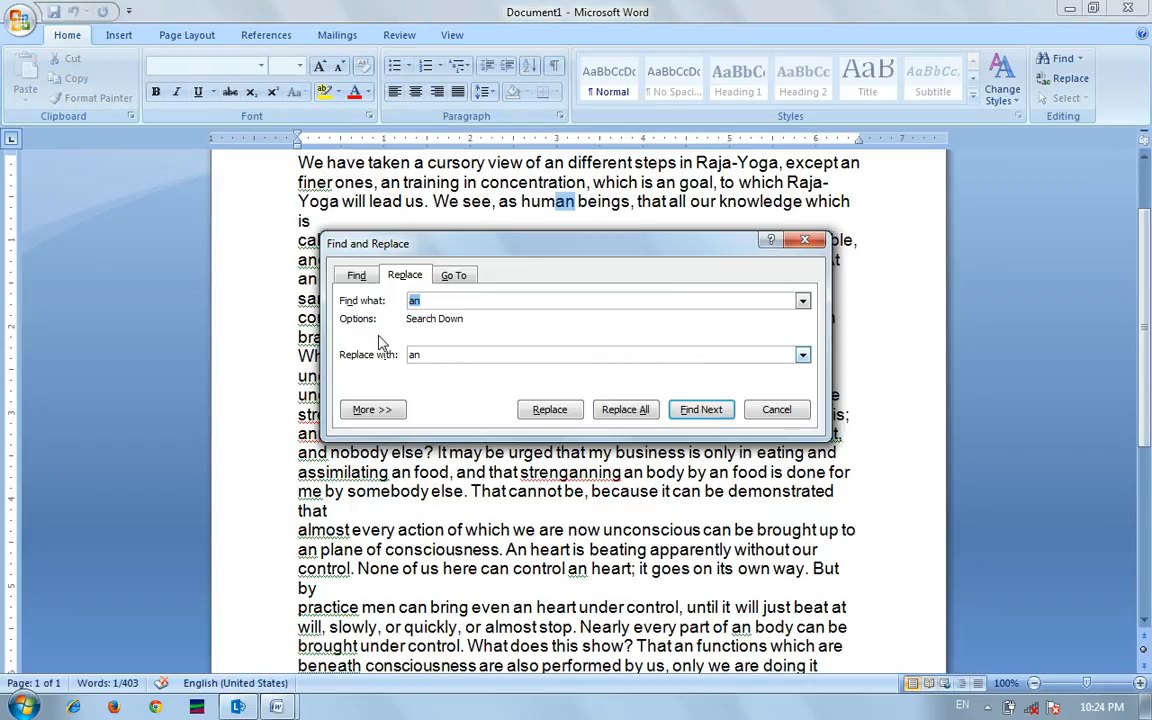
left_click(441, 357)
key("BackSpace")
key("BackSpace")
type("the")
left_click(728, 412)
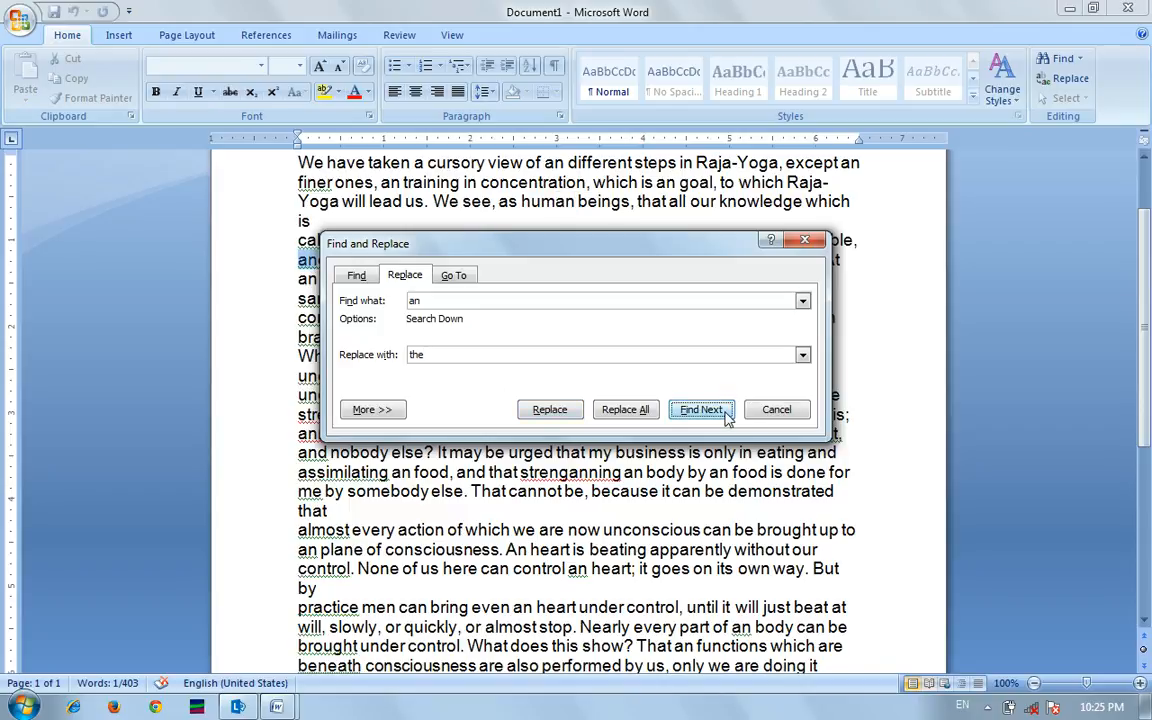
Move the Find and Replace dialog clear of the highlighted match and replace two occurrences of "an" one at a time.
left_click_drag(574, 247, 564, 333)
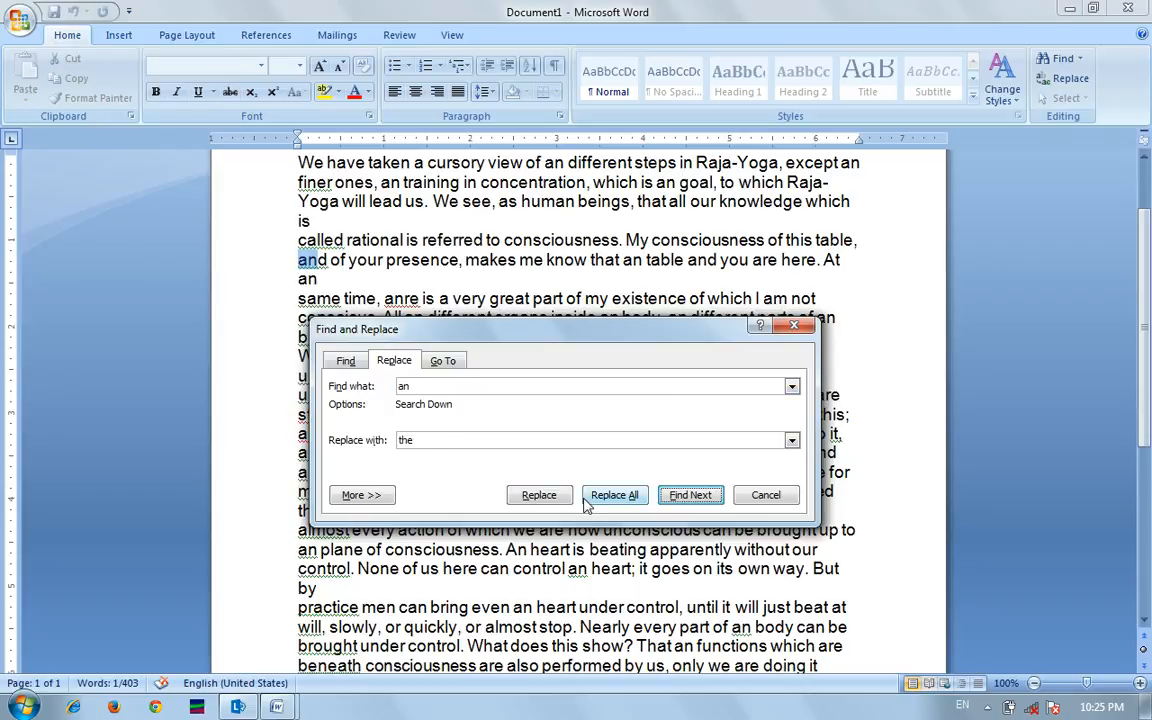
left_click(539, 495)
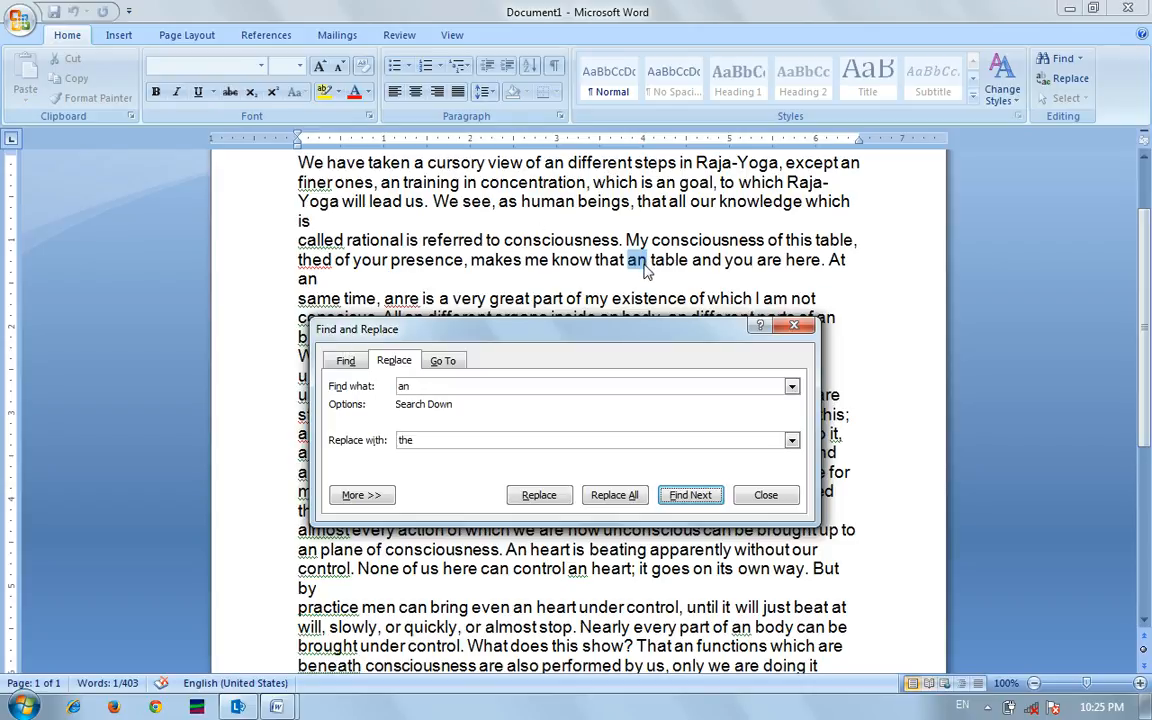
left_click(540, 495)
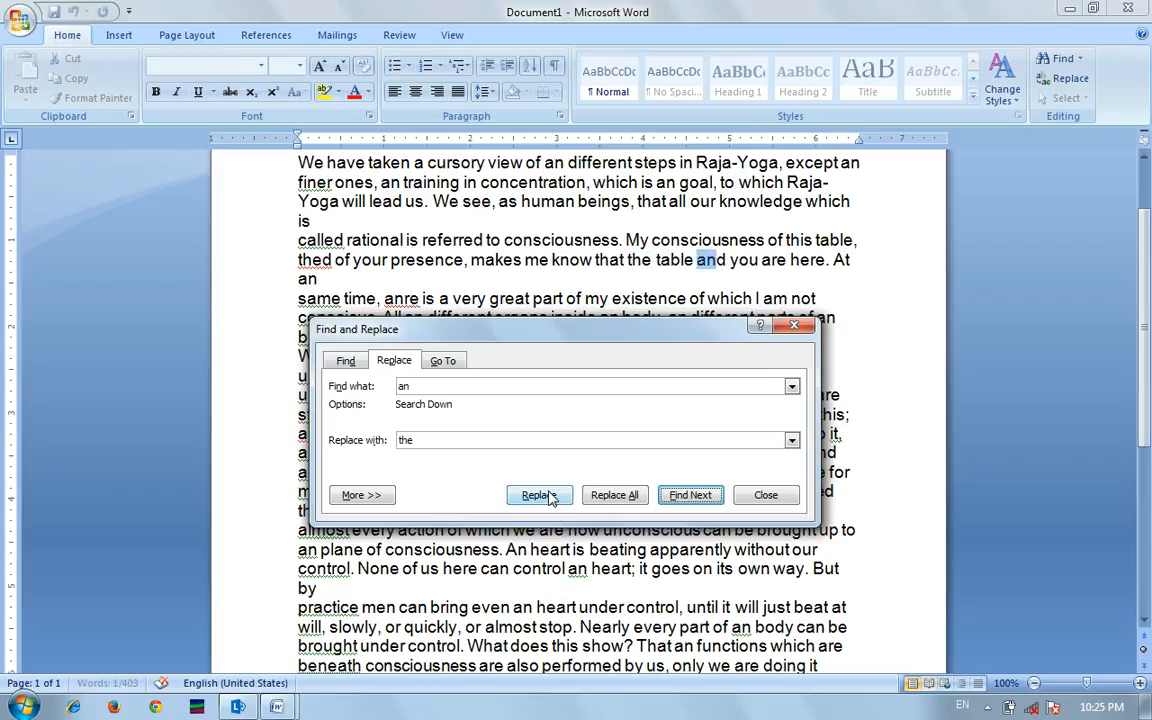
Replace all remaining occurrences of "an" with "the", continuing from the document's beginning, and close the Find and Replace dialog.
left_click(614, 495)
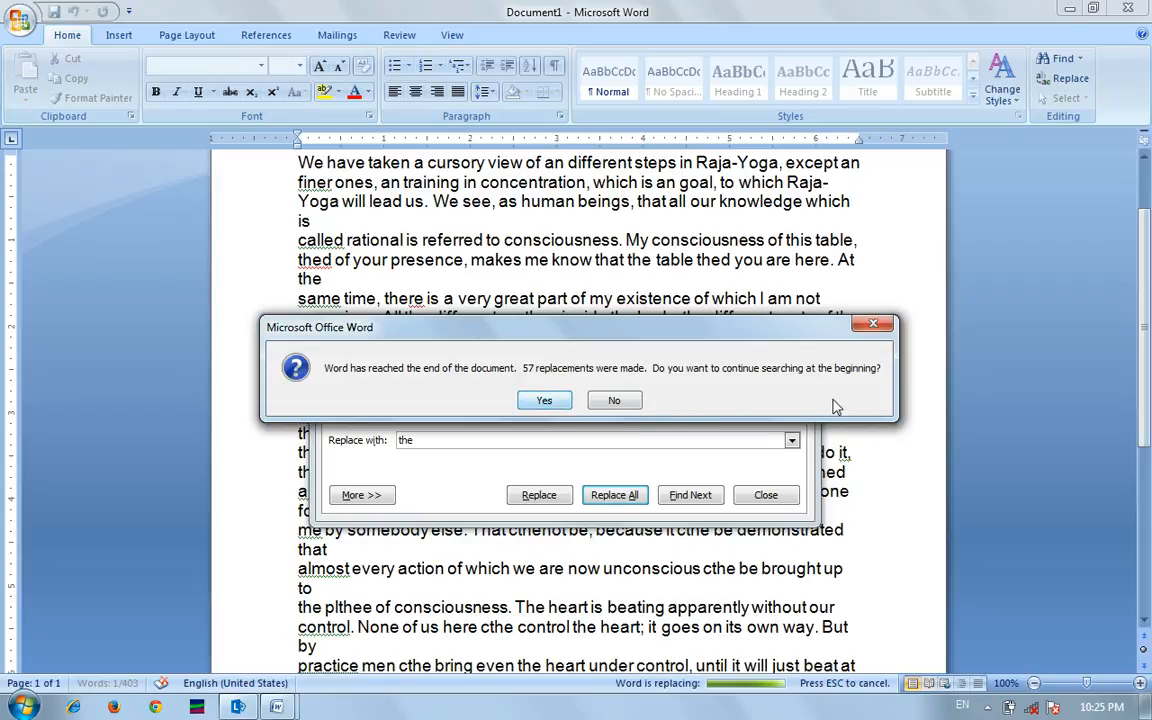
left_click(544, 403)
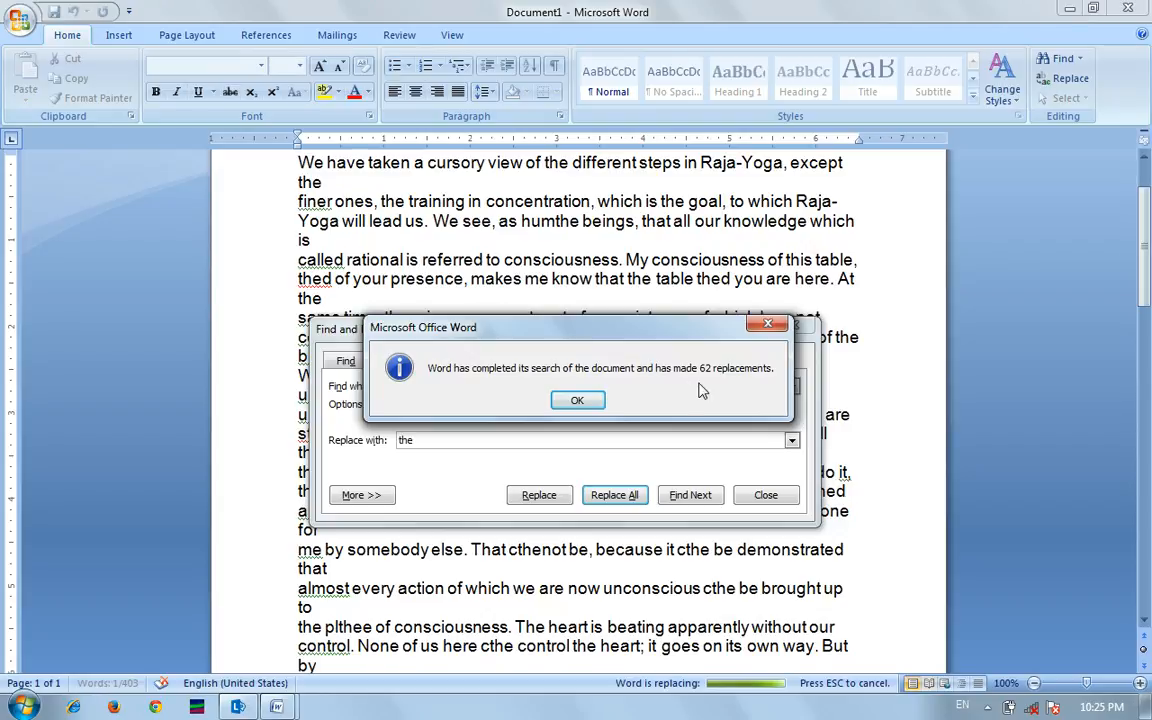
left_click(588, 405)
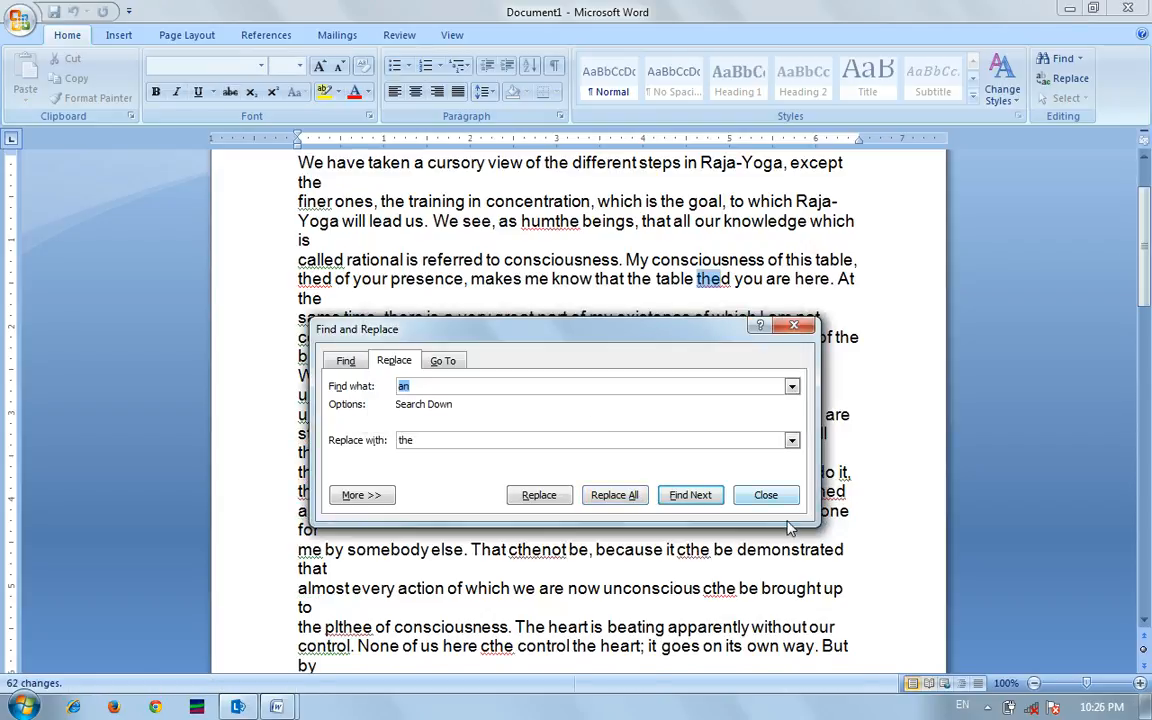
left_click(766, 496)
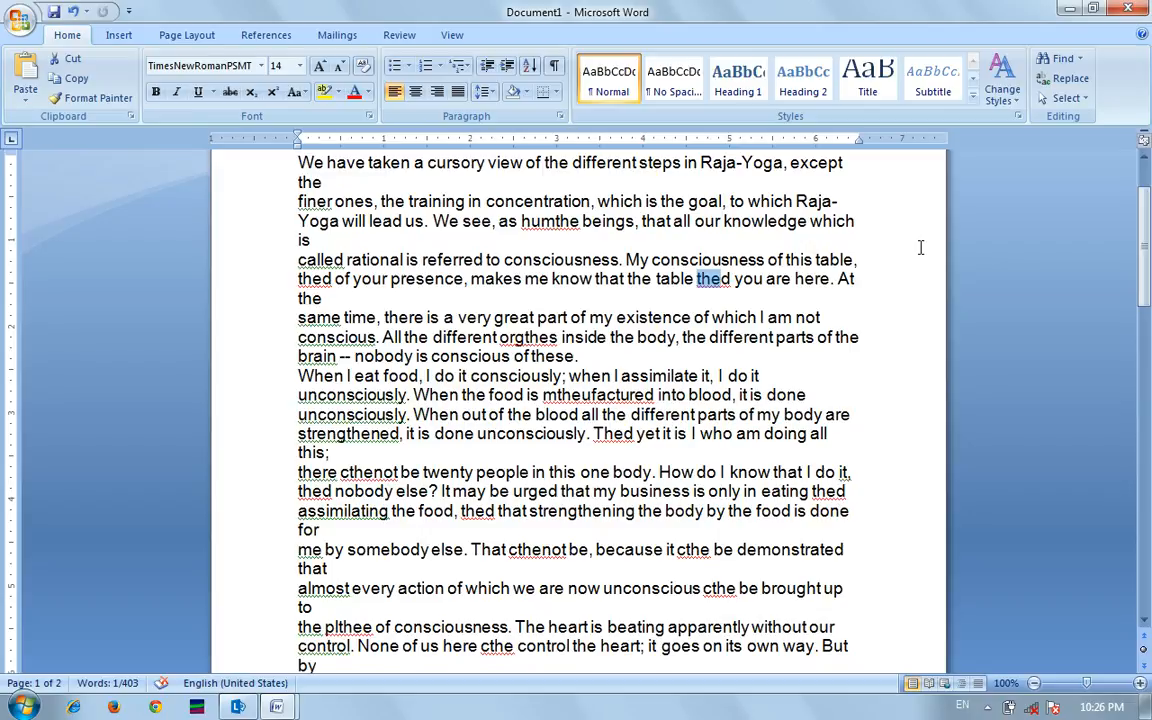
Use the Go To command to jump to page 2 of the document.
key("ctrl+g")
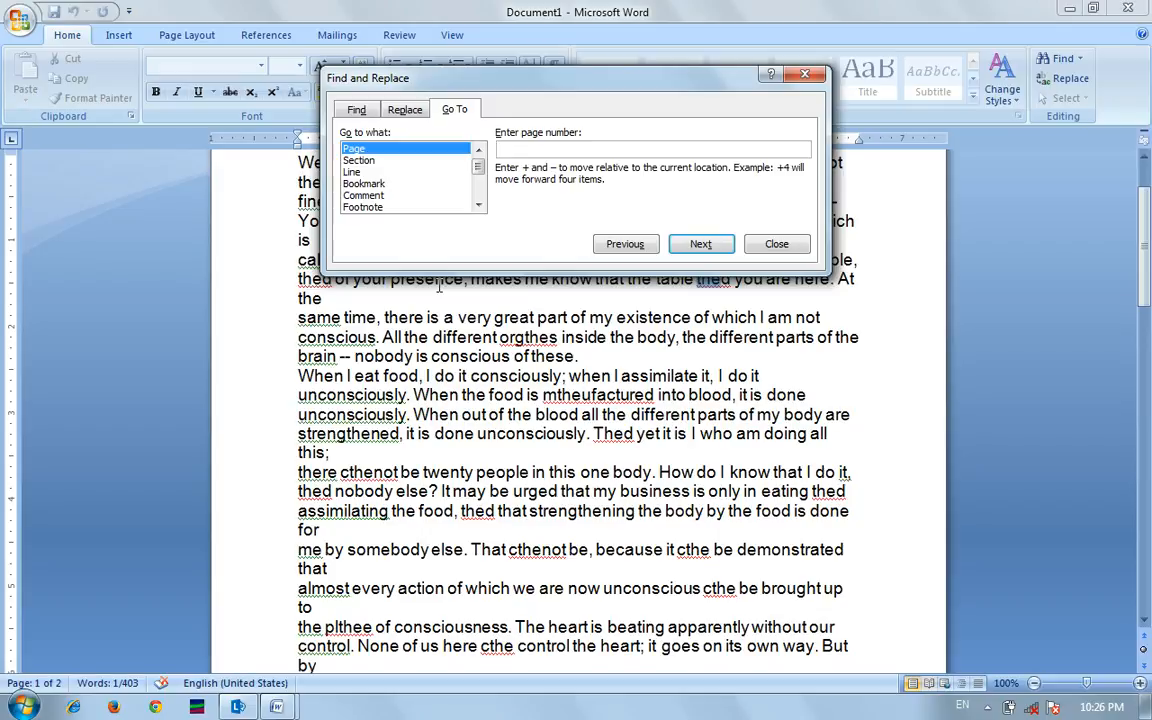
type("2")
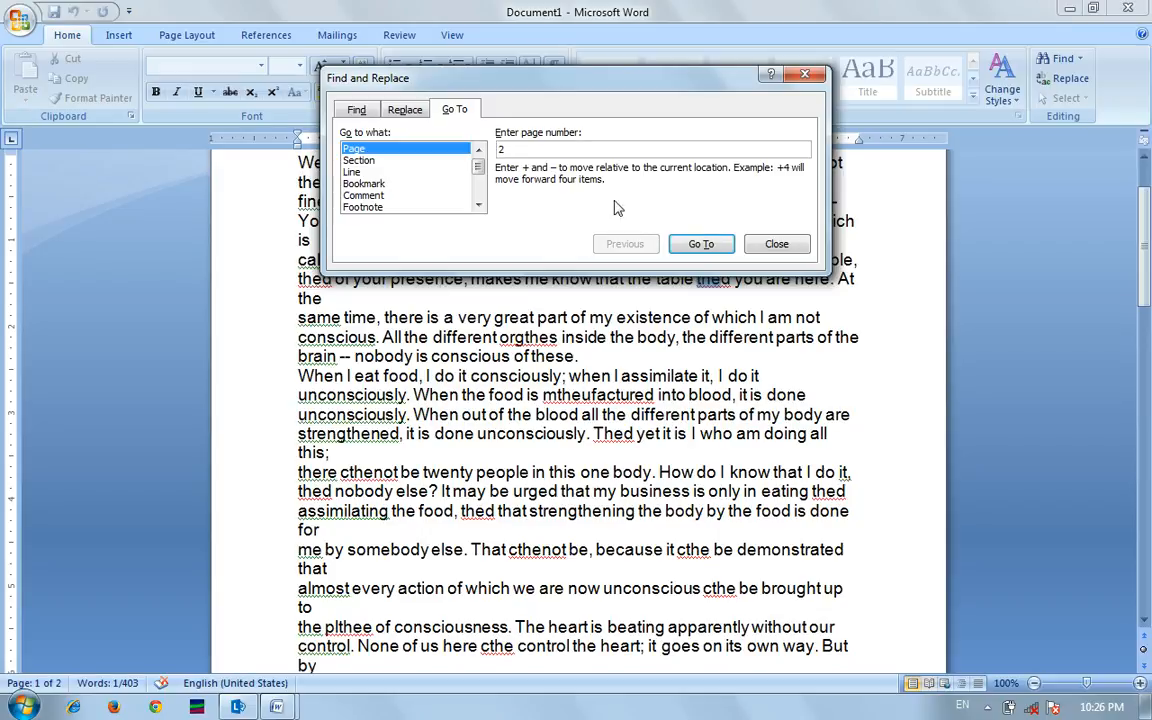
left_click(686, 248)
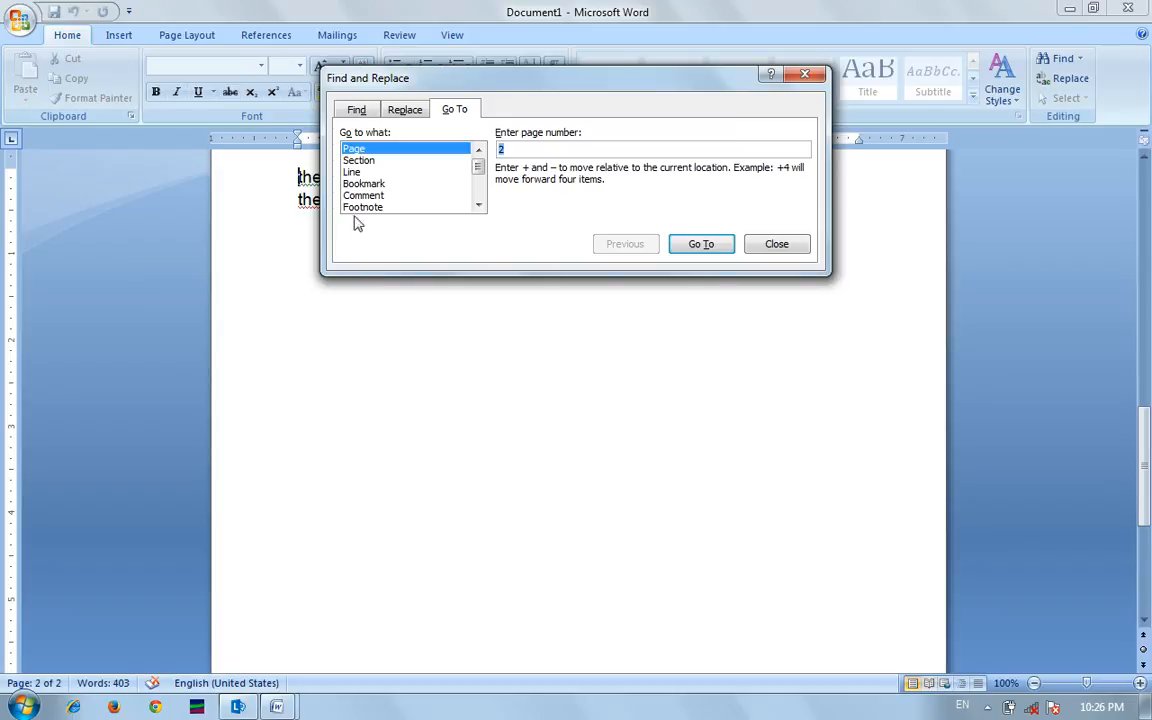
Examine the Go To target types one by one, from Section, Line and Bookmark through Object and Heading.
left_click(357, 161)
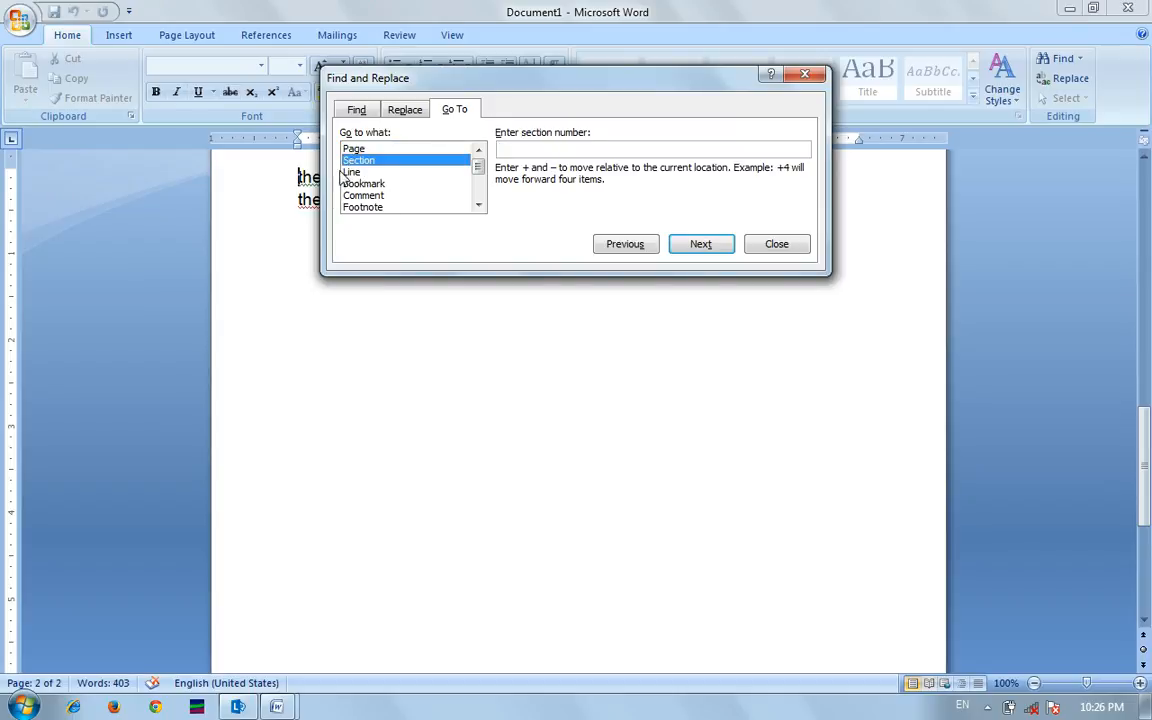
left_click(352, 172)
left_click(358, 186)
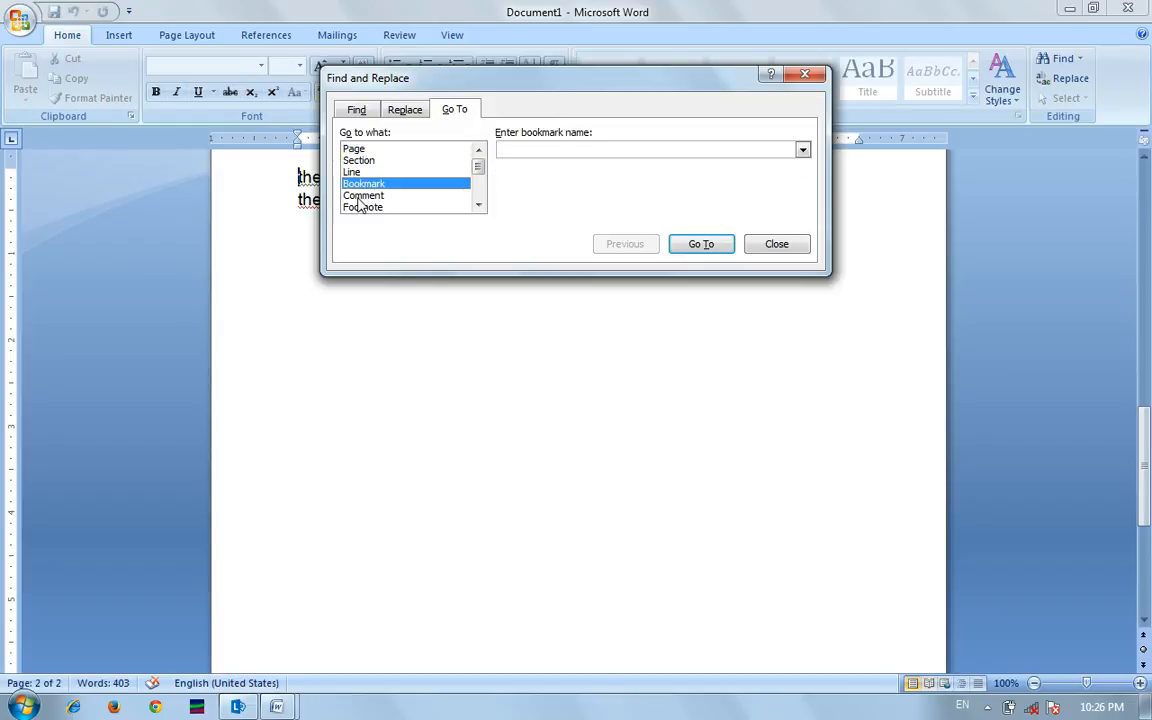
left_click(362, 196)
left_click(363, 207)
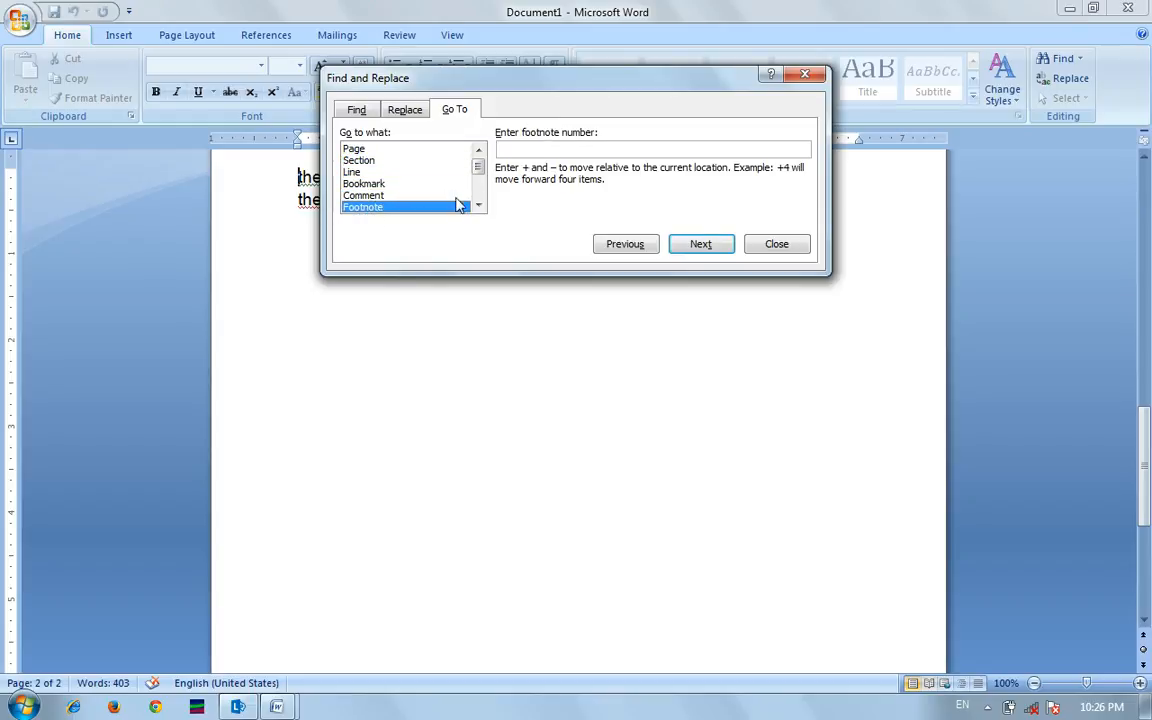
left_click(478, 205)
left_click(478, 205)
left_click(478, 205)
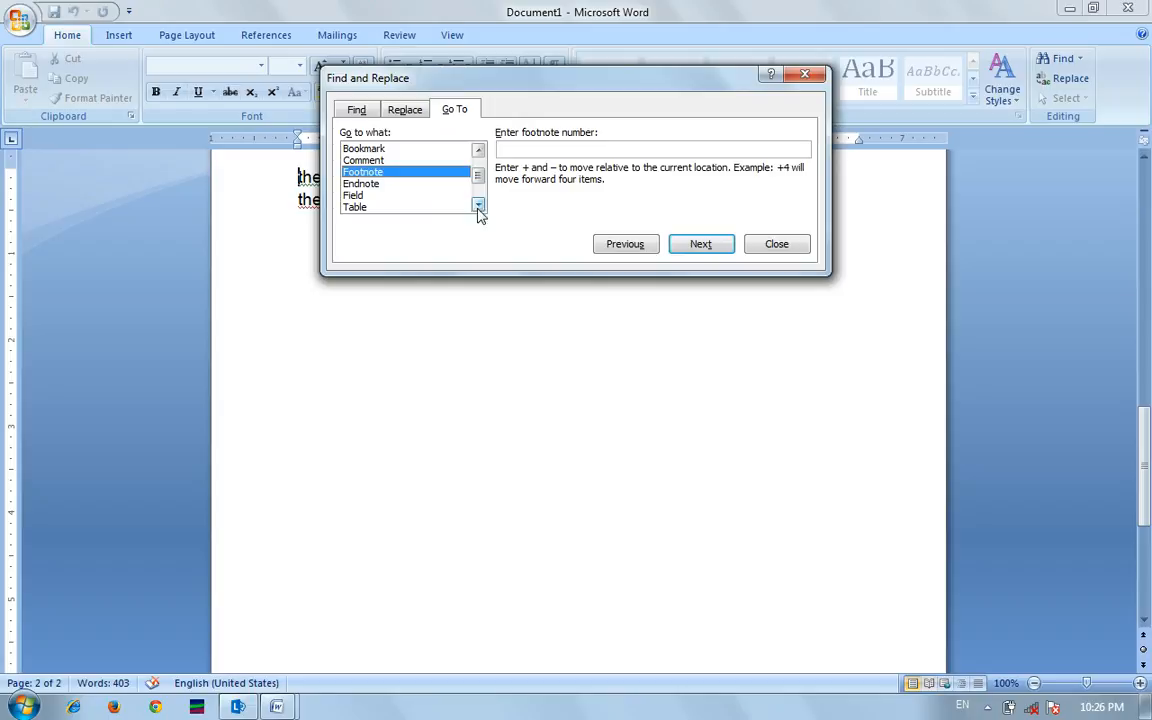
left_click(368, 185)
left_click(357, 198)
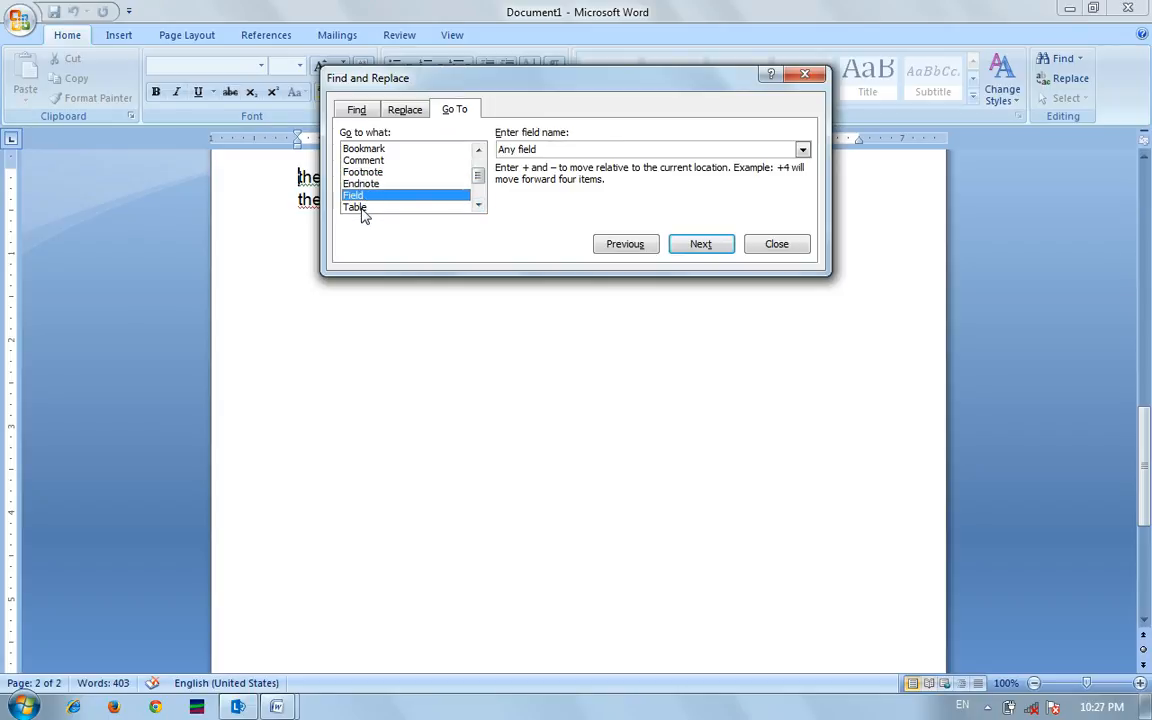
left_click(358, 207)
left_click(478, 205)
left_click(478, 205)
left_click(478, 205)
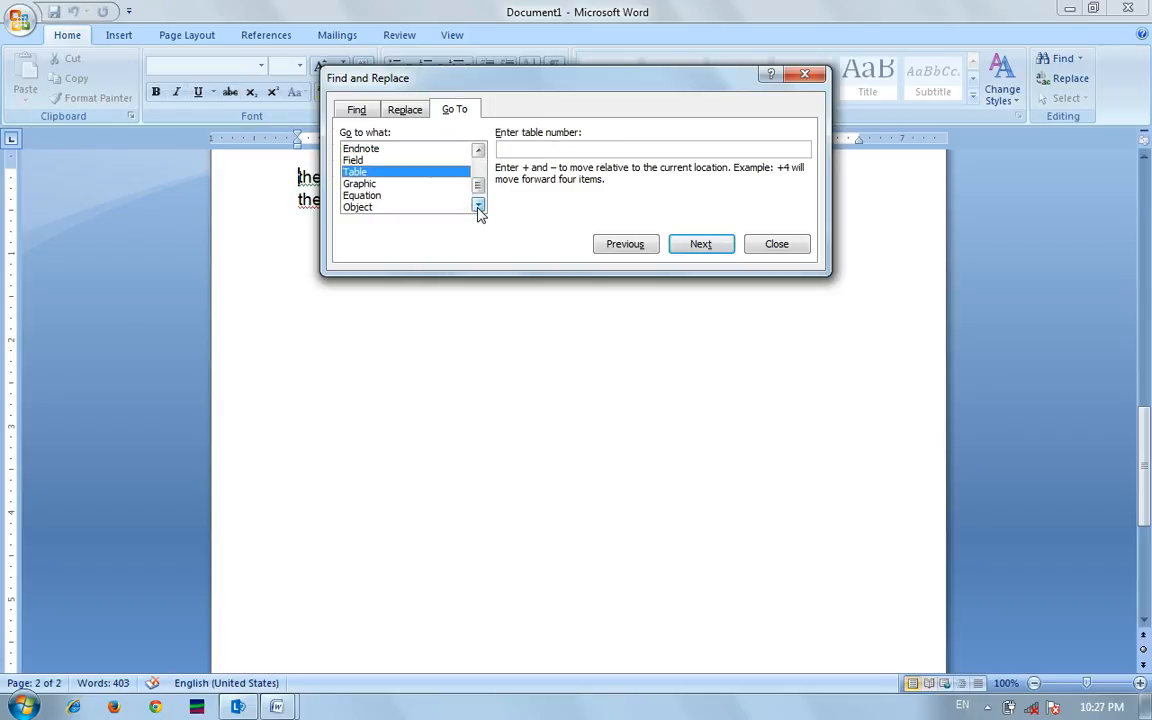
left_click(362, 184)
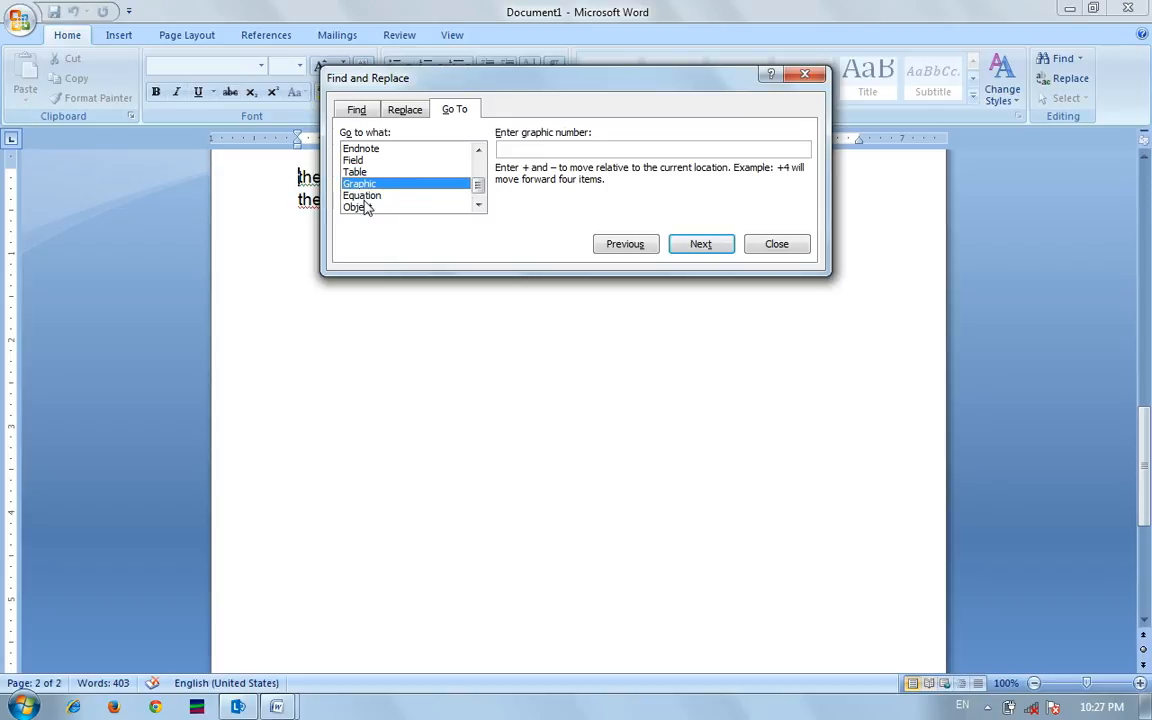
left_click(363, 196)
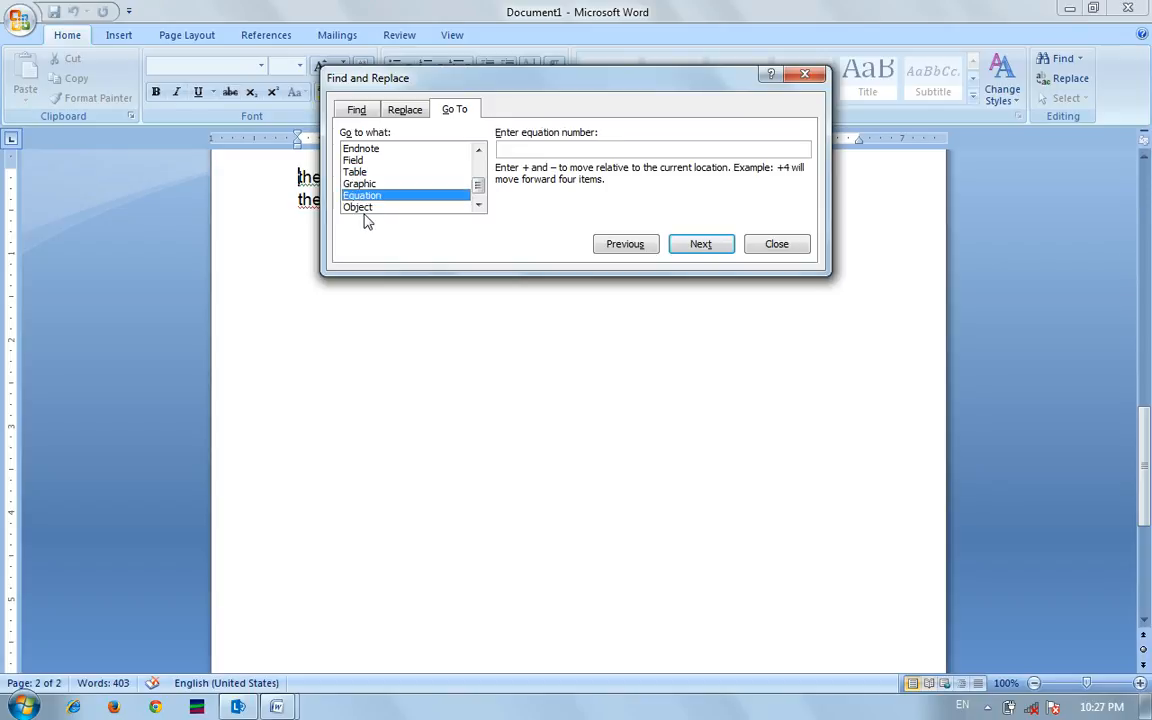
left_click(440, 209)
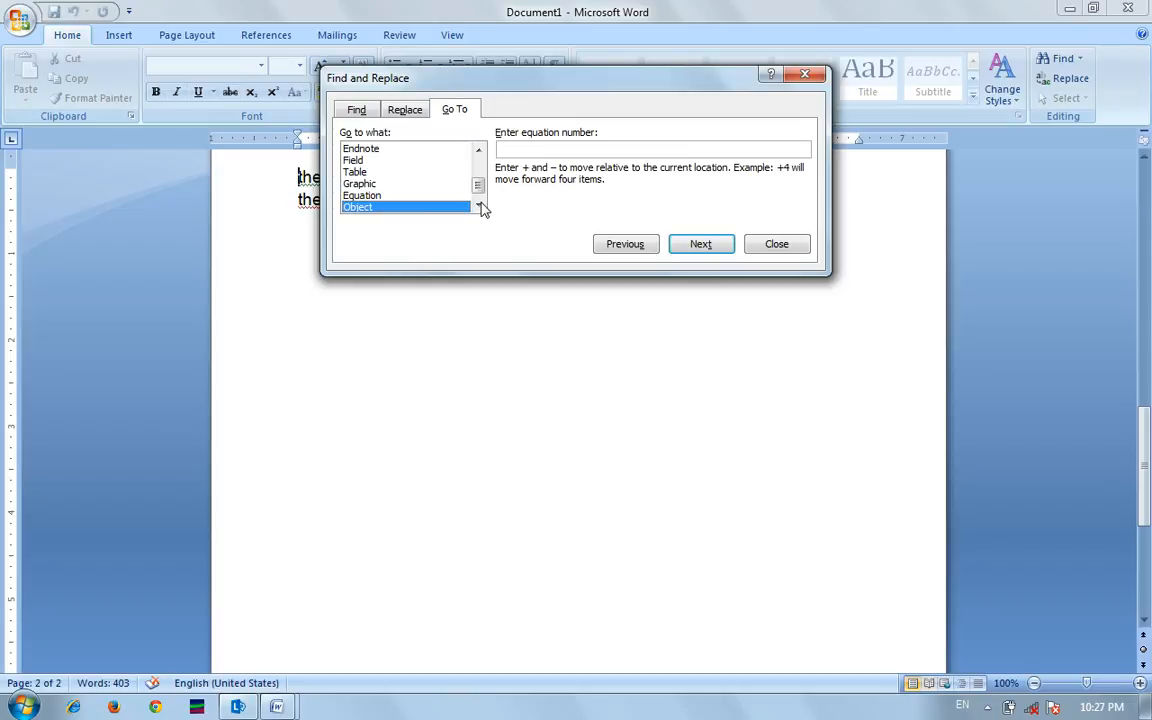
left_click(479, 206)
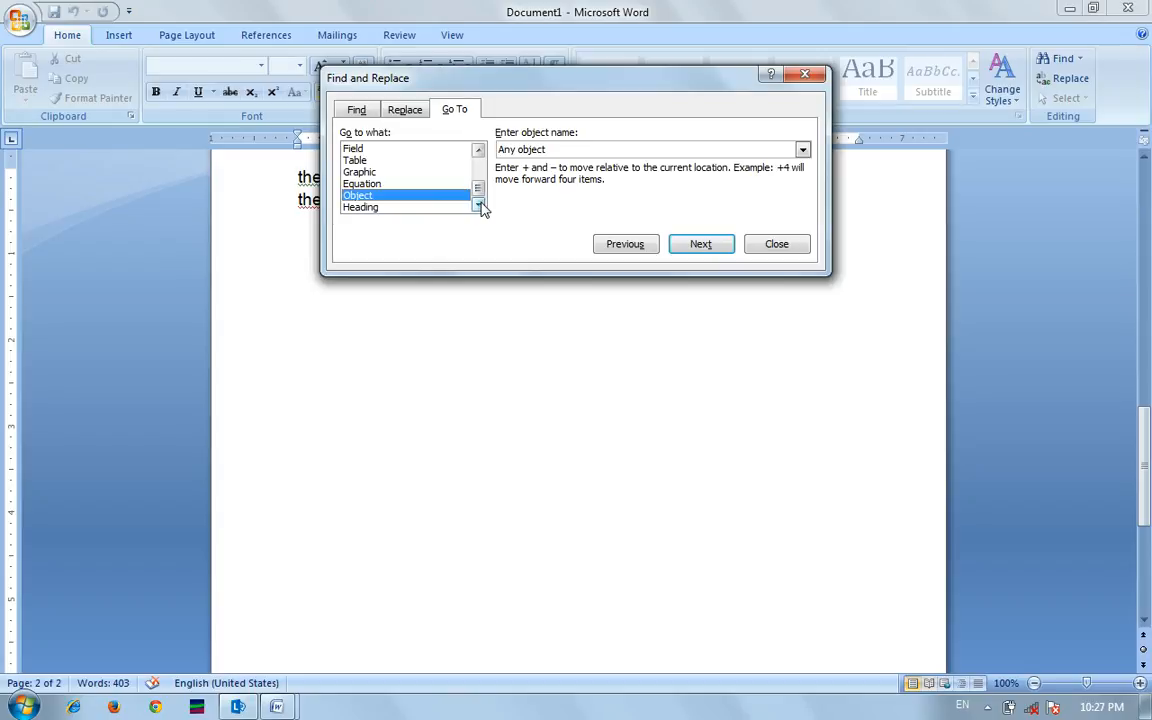
left_click(430, 207)
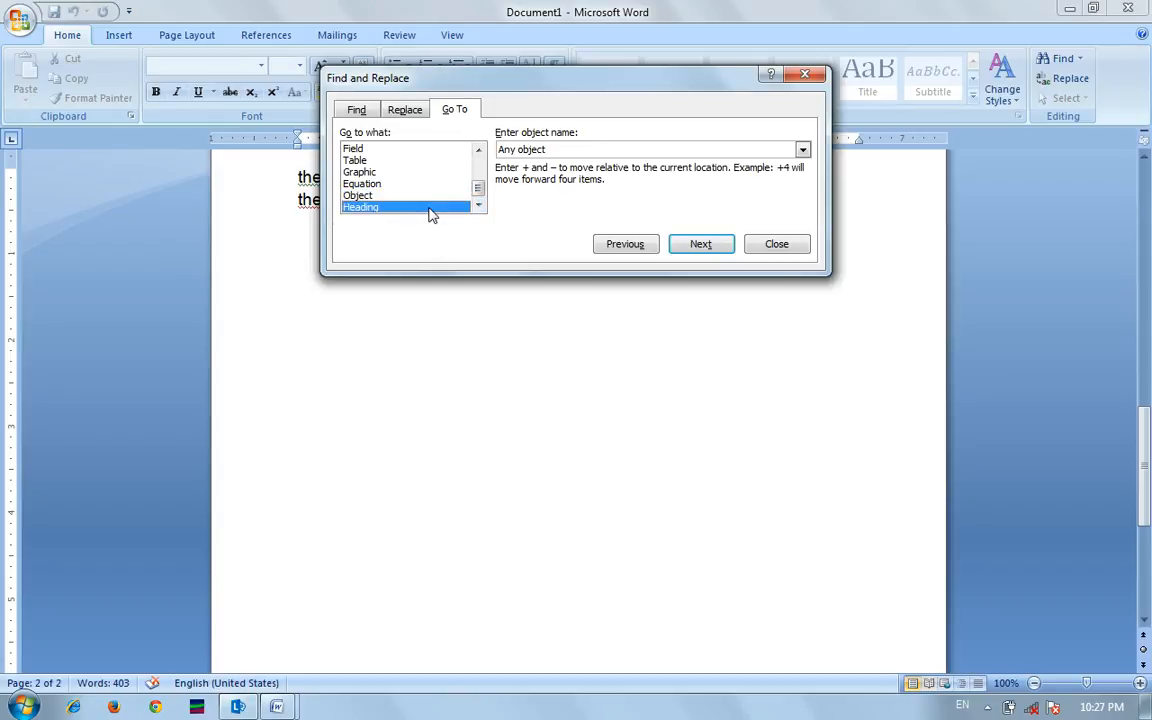
Set the Go To target back to Page, jump to page 1, and close the dialog.
left_click(479, 152)
left_click(479, 152)
left_click(479, 152)
left_click(479, 152)
left_click(479, 152)
left_click(479, 152)
left_click(478, 151)
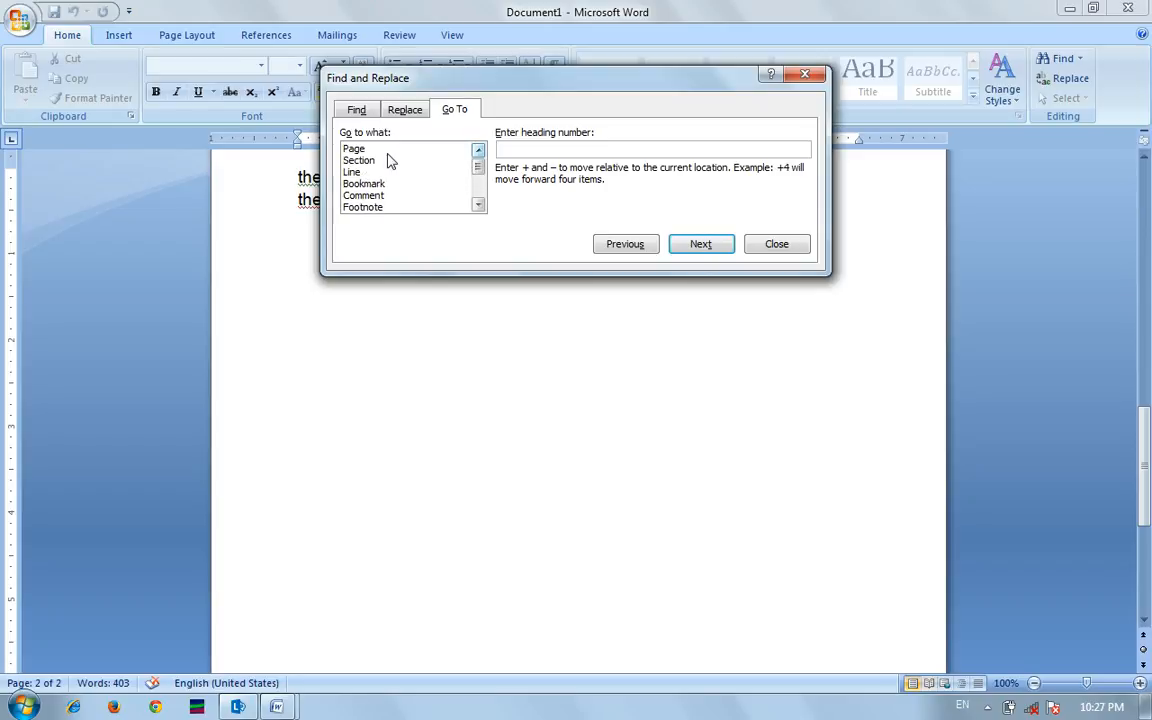
left_click(386, 162)
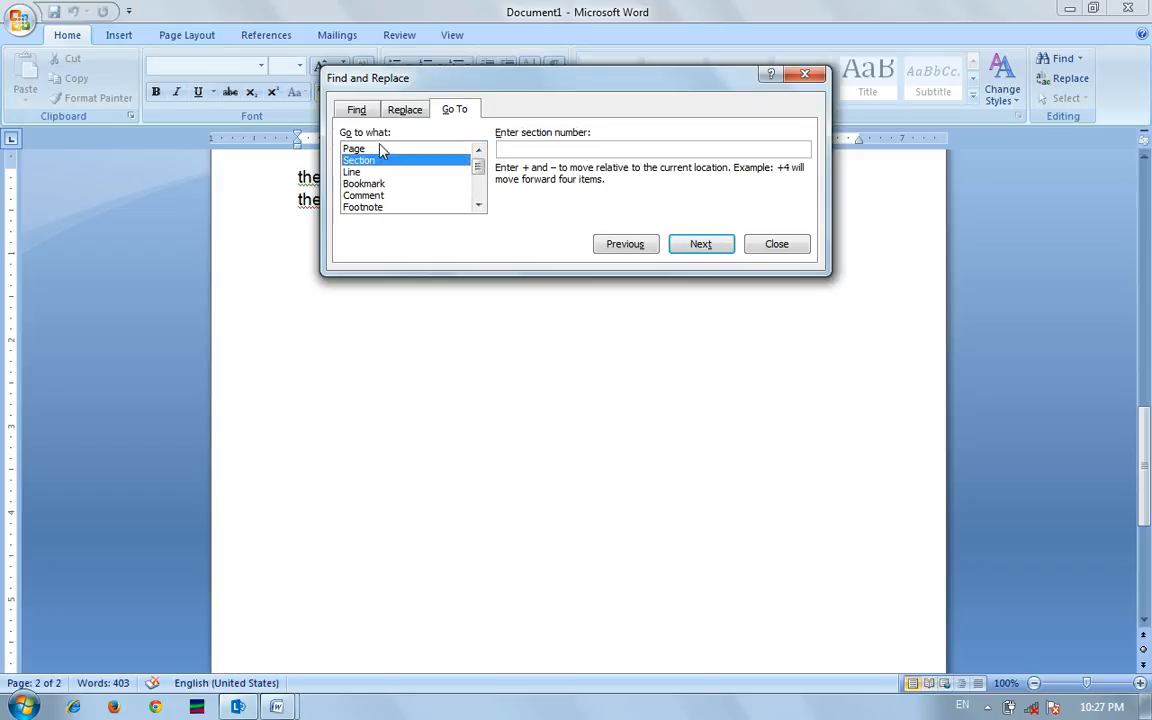
left_click(380, 149)
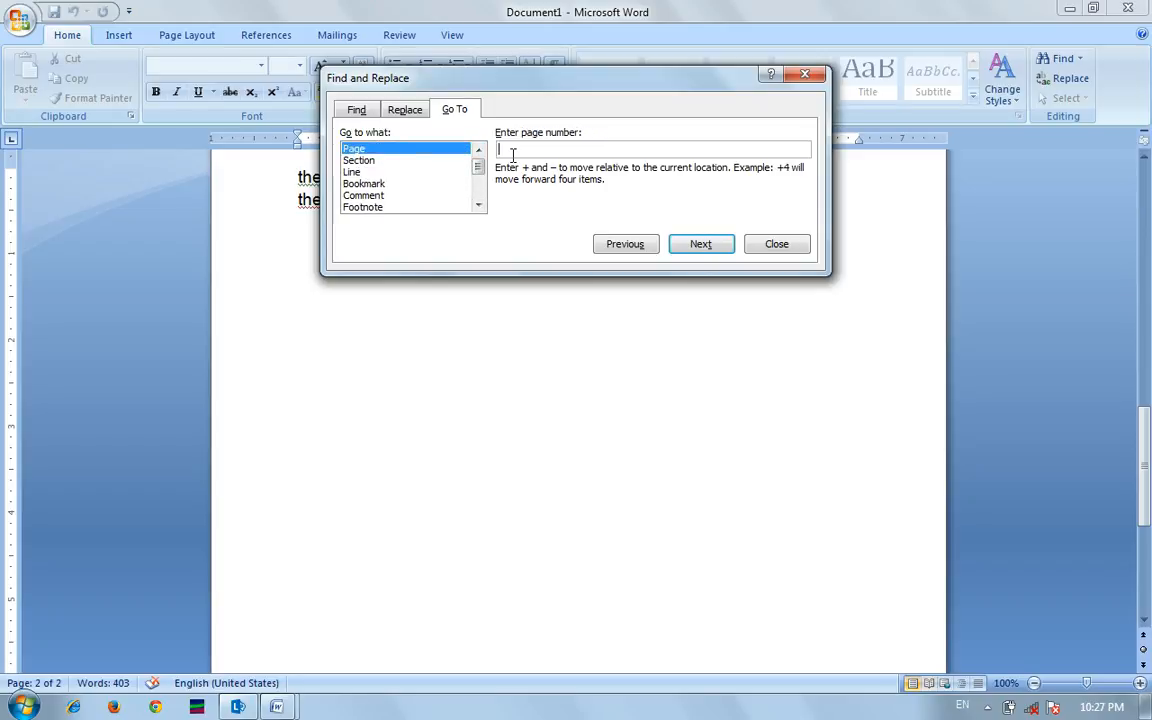
type("1")
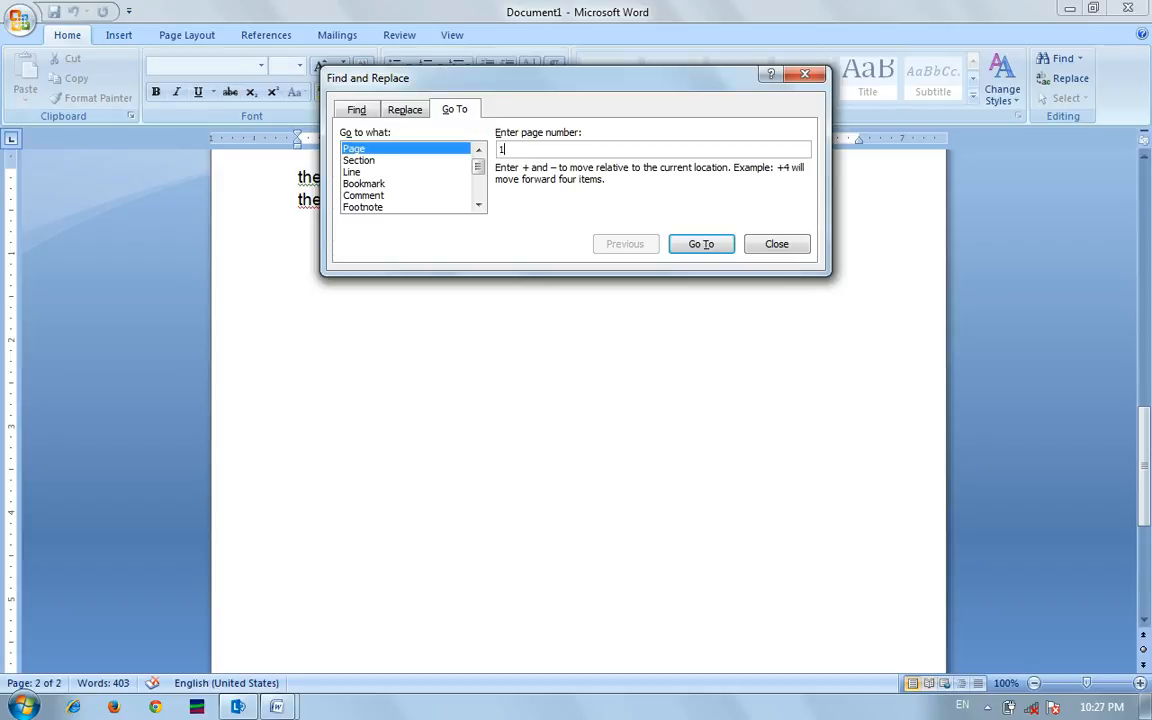
left_click(703, 245)
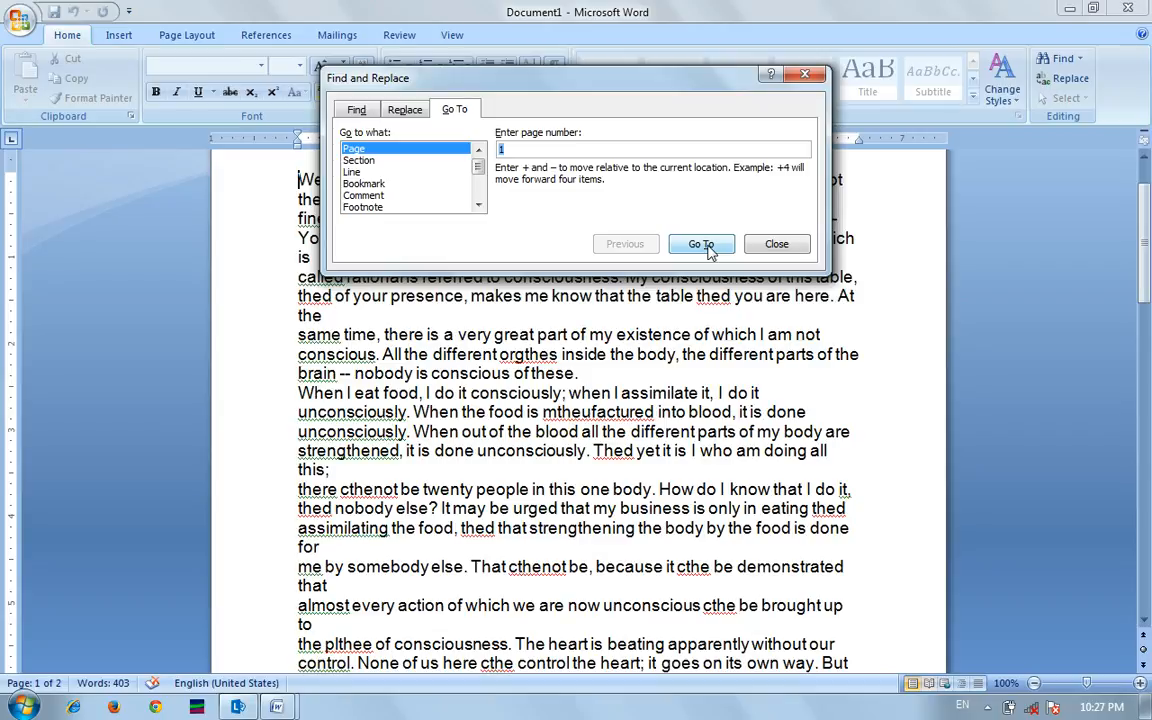
left_click(773, 245)
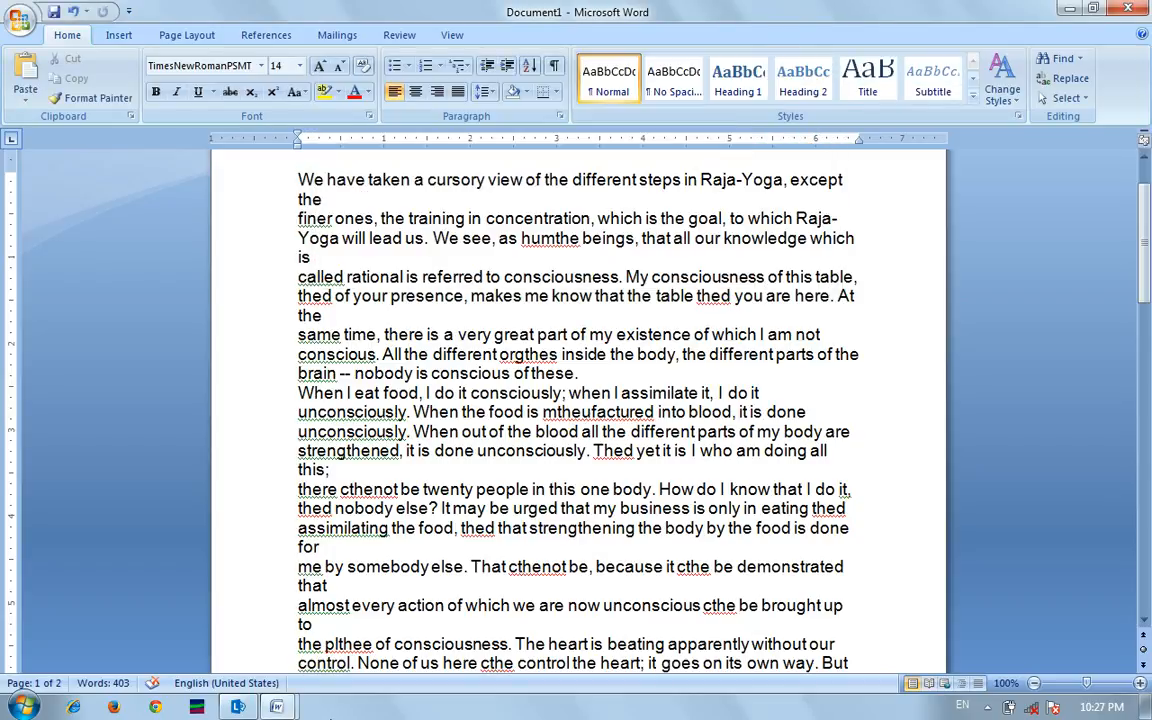
Switch to the ICT Soft Tools-Word Processor document and review its topic list from the Cut and Paste entries down to Change Case.
mouse_move(277, 707)
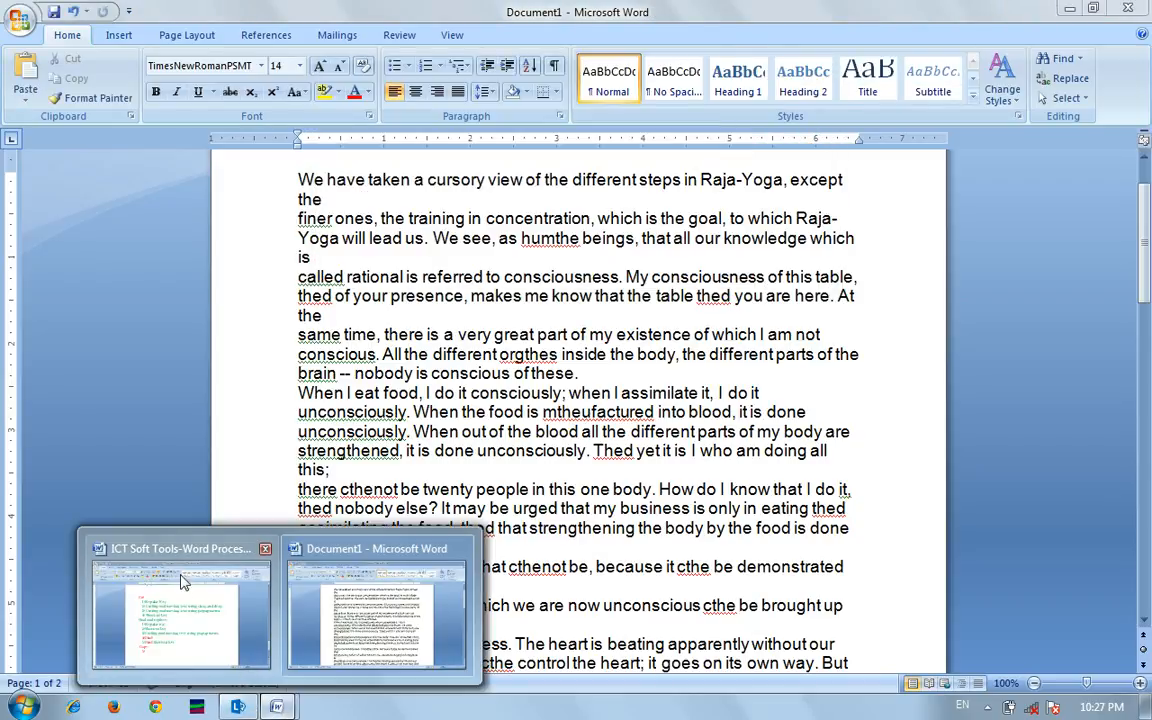
left_click(183, 582)
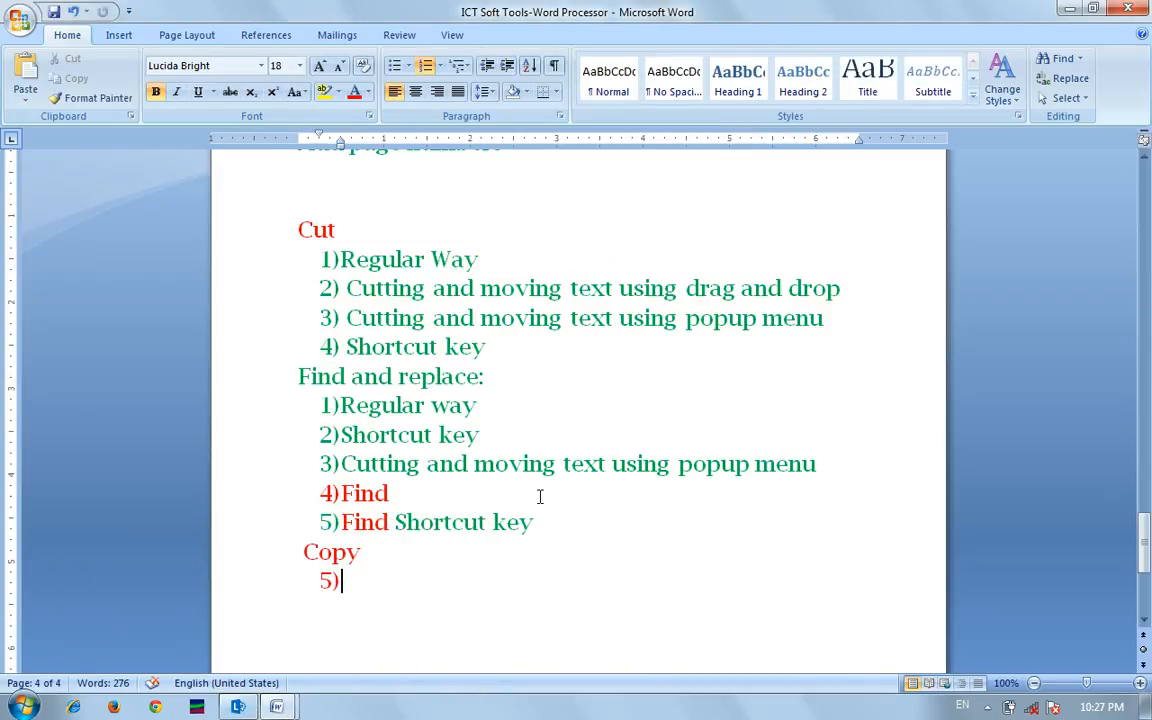
key("Up")
key("Up")
key("Up")
key("Up")
key("Up")
key("Up")
key("Up")
key("Up")
key("Up")
key("Up")
key("Up")
key("Up")
key("Up")
key("Up")
key("Up")
key("Up")
key("Up")
key("Up")
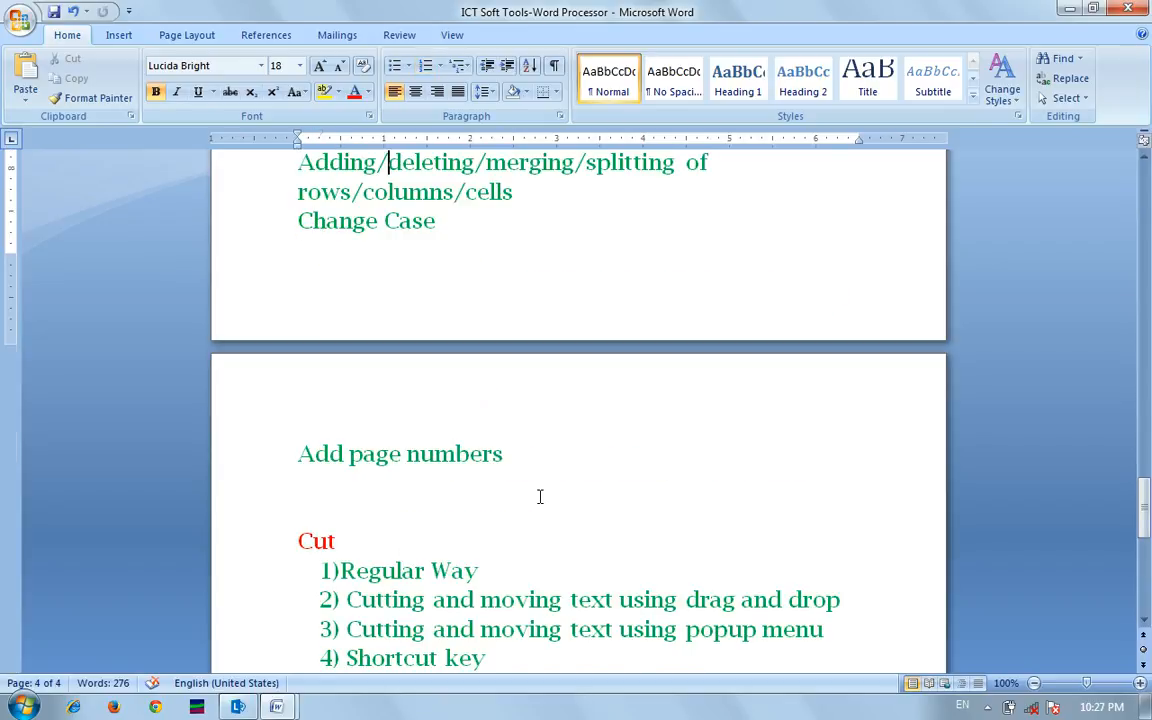
key("Up")
key("Up")
key("Up")
key("Up")
key("Up")
key("Up")
key("Up")
key("Up")
key("Up")
key("Up")
key("Up")
key("Up")
key("Up")
key("Up")
key("Up")
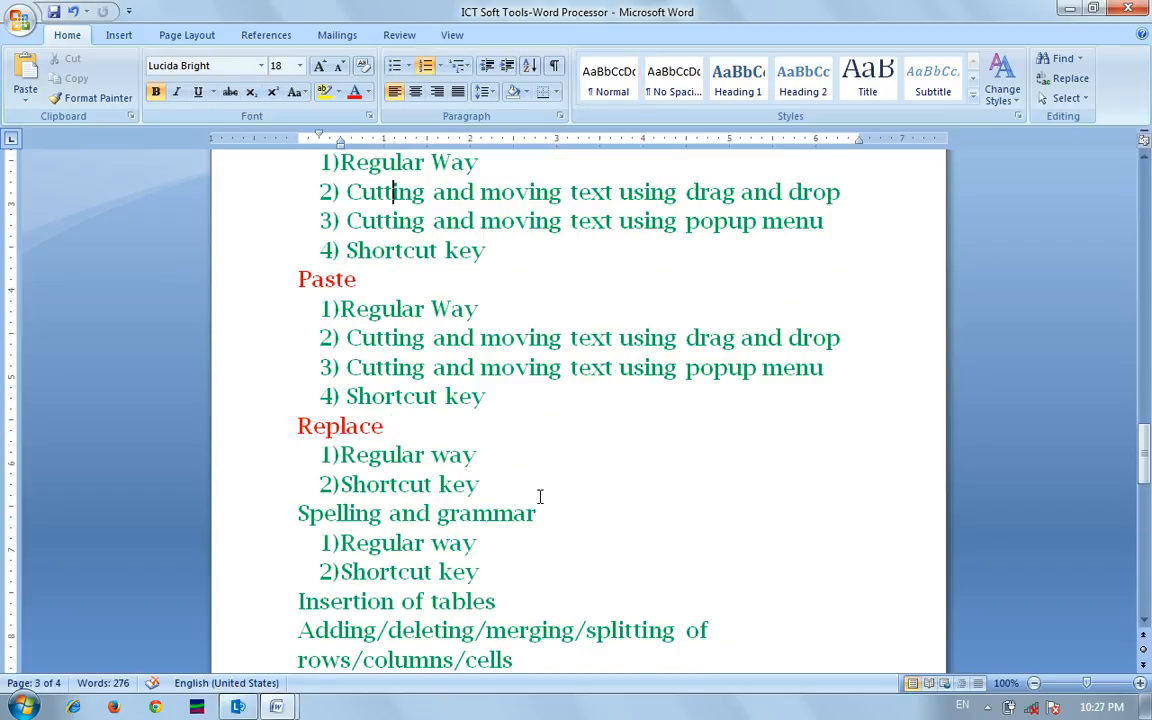
key("Down")
key("Down")
key("Down")
key("Down")
key("Down")
key("Down")
key("Down")
key("Down")
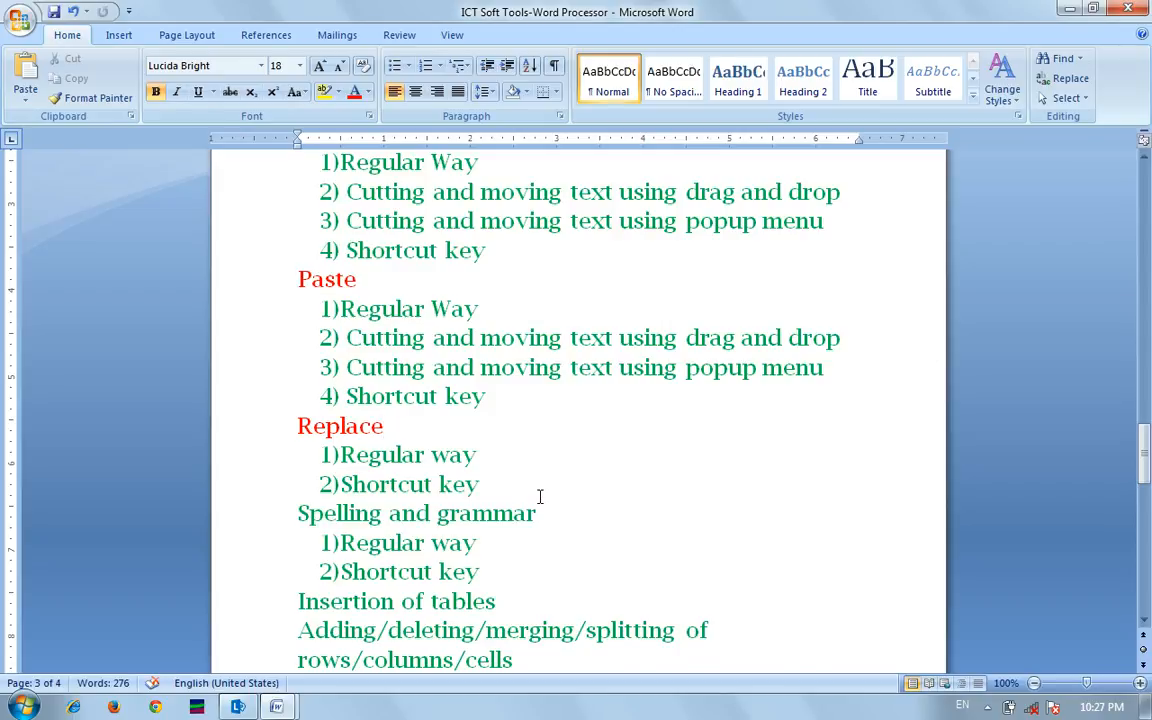
key("Down")
key("Down")
key("Down")
key("Down")
key("Down")
key("Down")
key("Down")
key("Down")
key("Down")
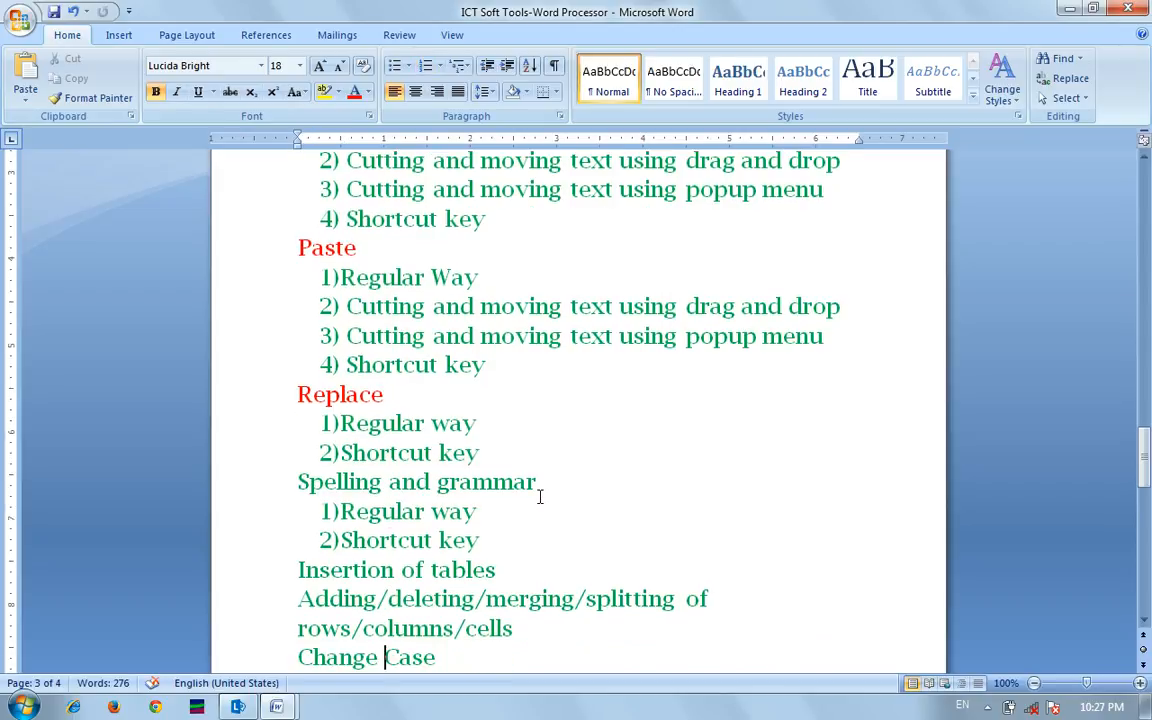
Review the topic list between the Copy entries and Add page numbers, covering Replace, Spelling and grammar, table and Change Case topics.
scroll(540, 497, "down", 3)
key("Up")
key("Up")
key("Up")
key("Up")
key("Up")
key("Up")
key("Up")
key("Up")
key("Up")
key("Up")
key("Up")
key("Up")
key("Up")
key("Up")
key("Up")
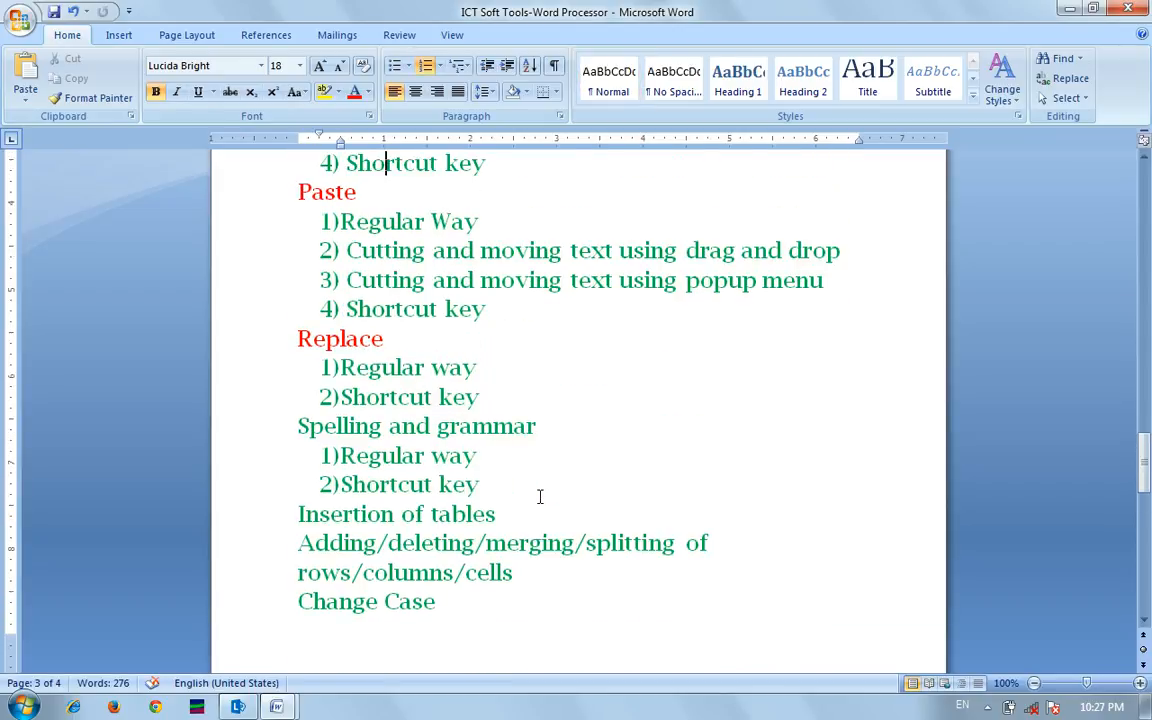
key("Up")
key("Up")
key("Up")
key("Up")
key("Up")
key("Up")
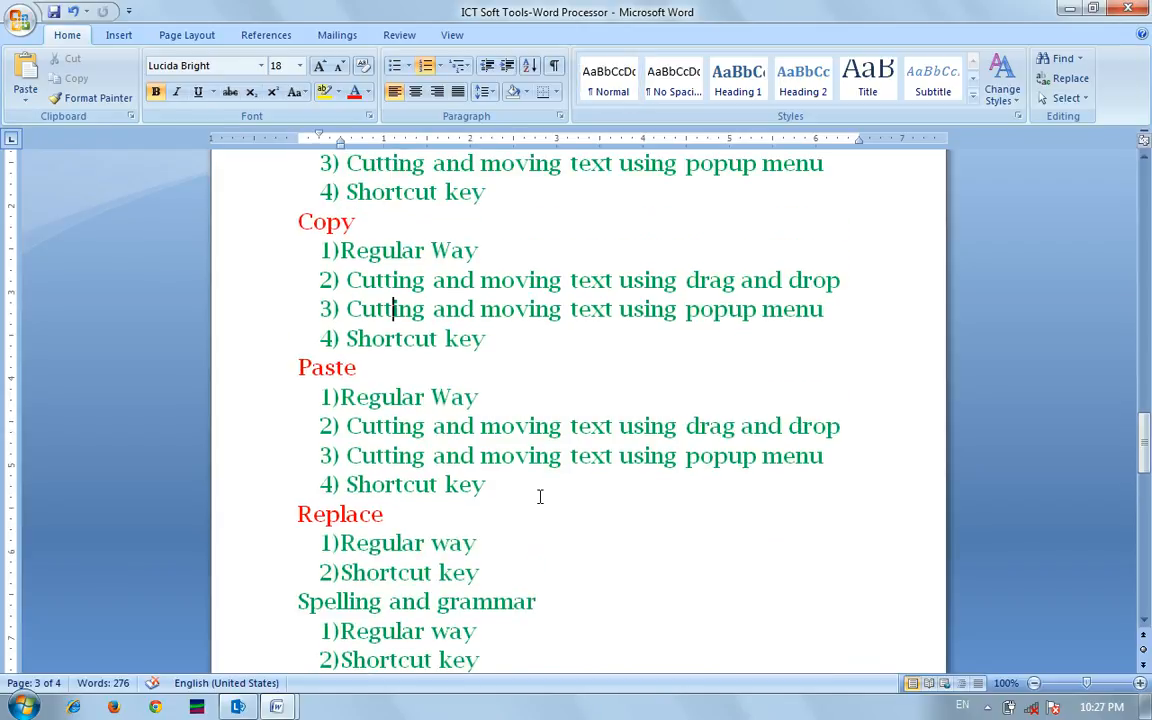
key("Down")
key("Down")
key("Down")
key("Down")
key("Down")
key("Down")
key("Down")
key("Down")
key("Down")
key("Down")
key("Down")
key("Down")
key("Down")
key("Down")
key("Down")
key("Down")
key("Down")
key("Down")
key("Up")
key("Up")
key("Up")
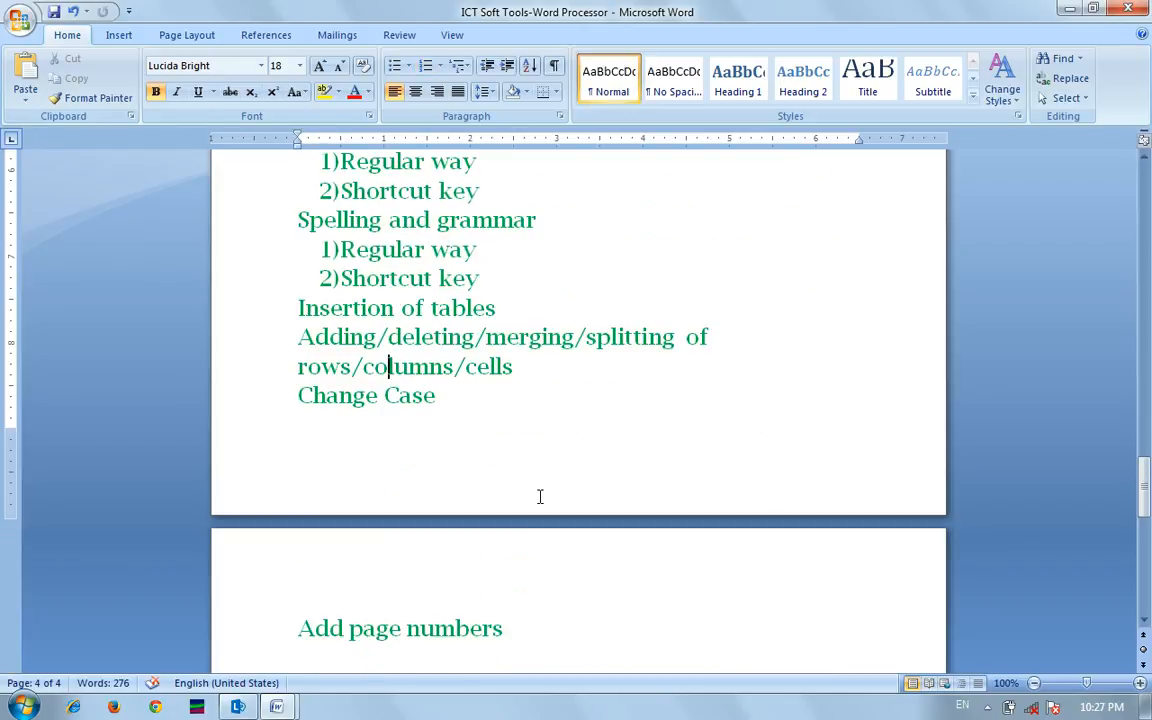
key("Up")
key("Up")
key("Up")
key("Up")
key("Up")
key("Up")
key("Down")
Switch to Document1 and start a spelling and grammar check before "humthe", replacing that word with the suggestion "hum the".
mouse_move(277, 705)
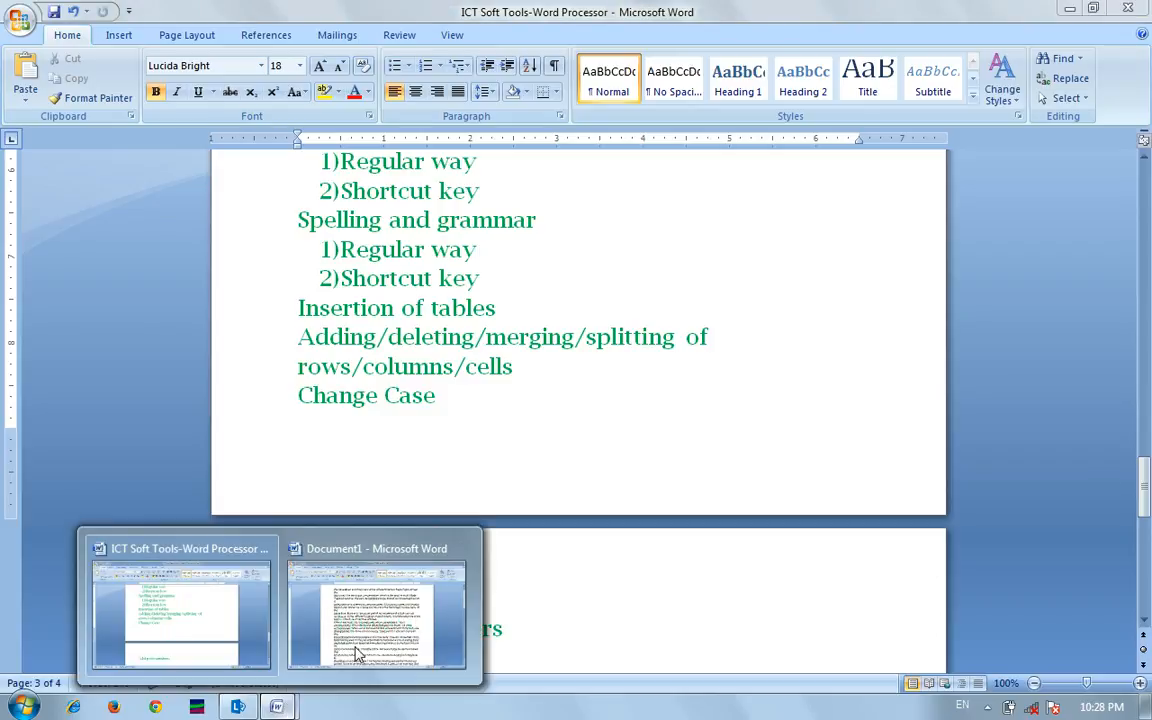
left_click(357, 652)
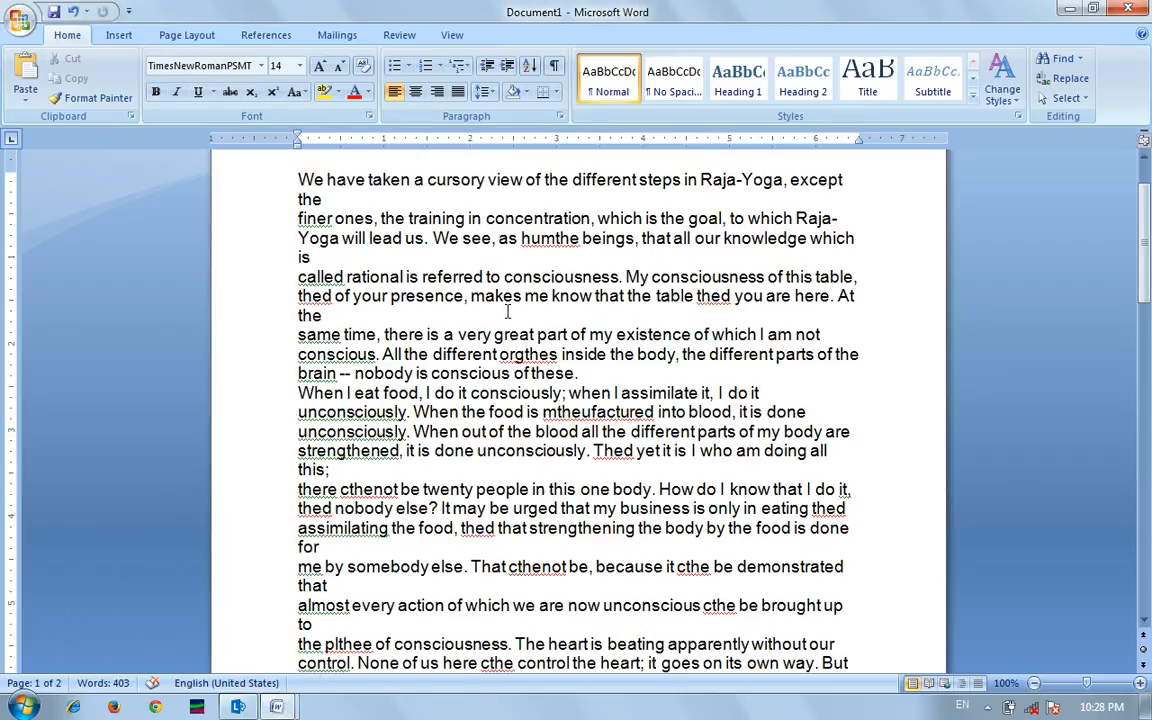
left_click(518, 238)
left_click(333, 37)
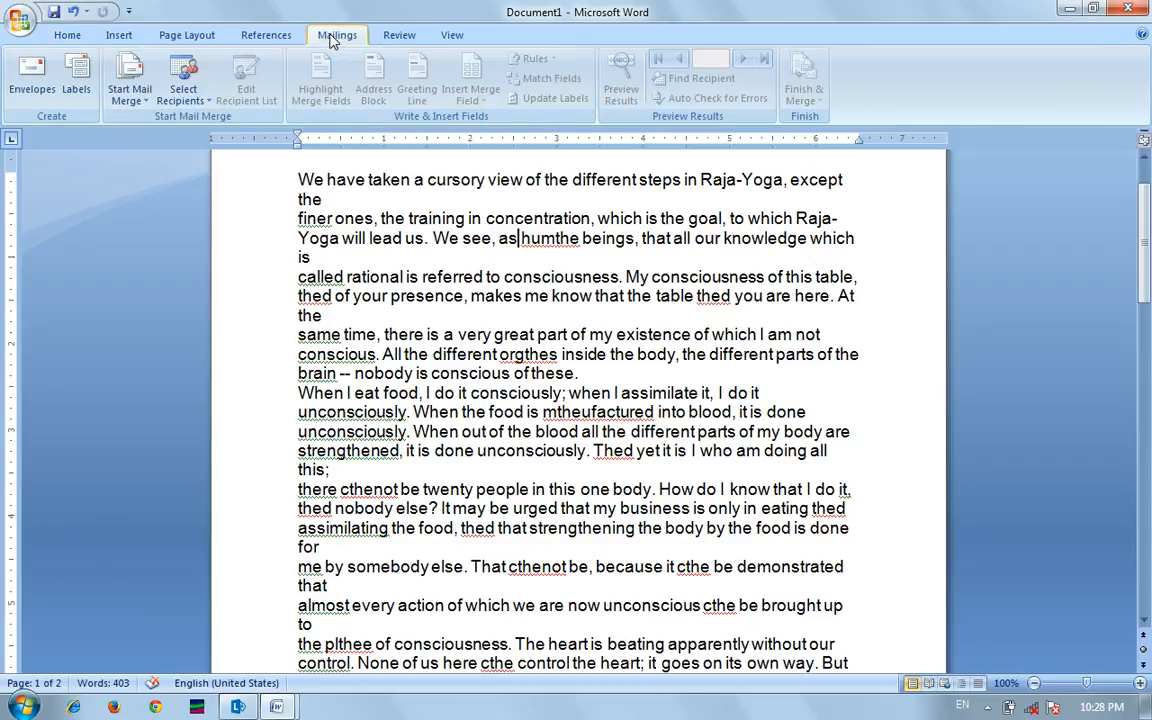
left_click(270, 37)
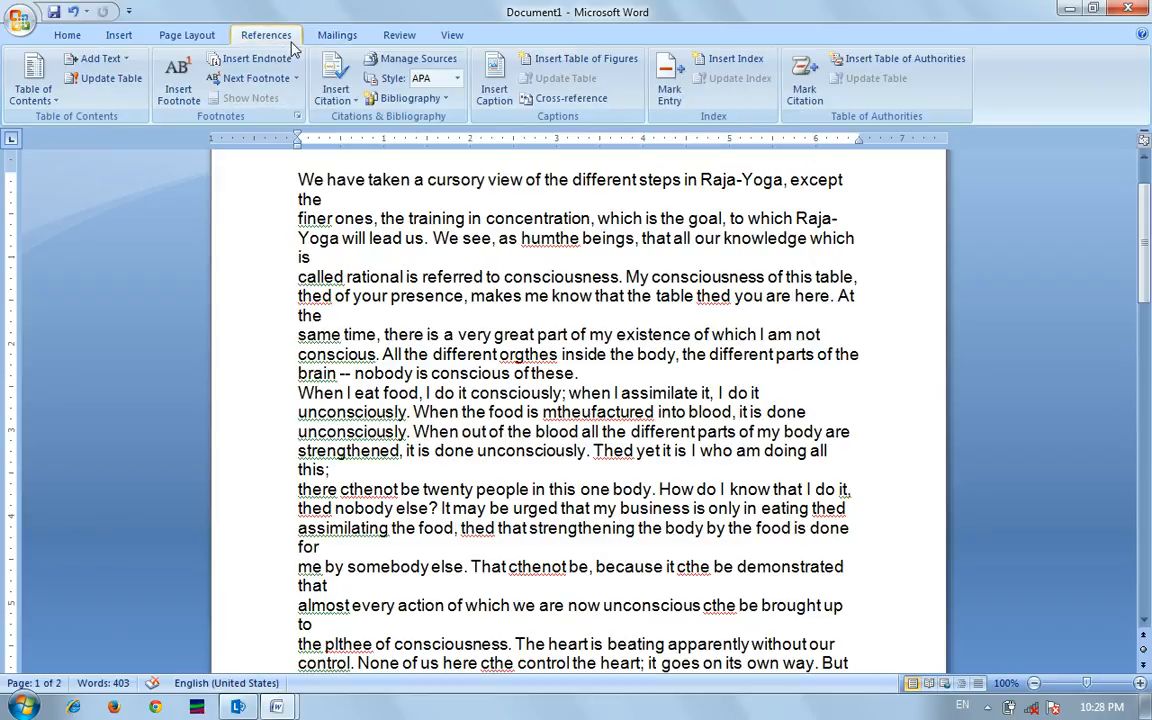
left_click(398, 40)
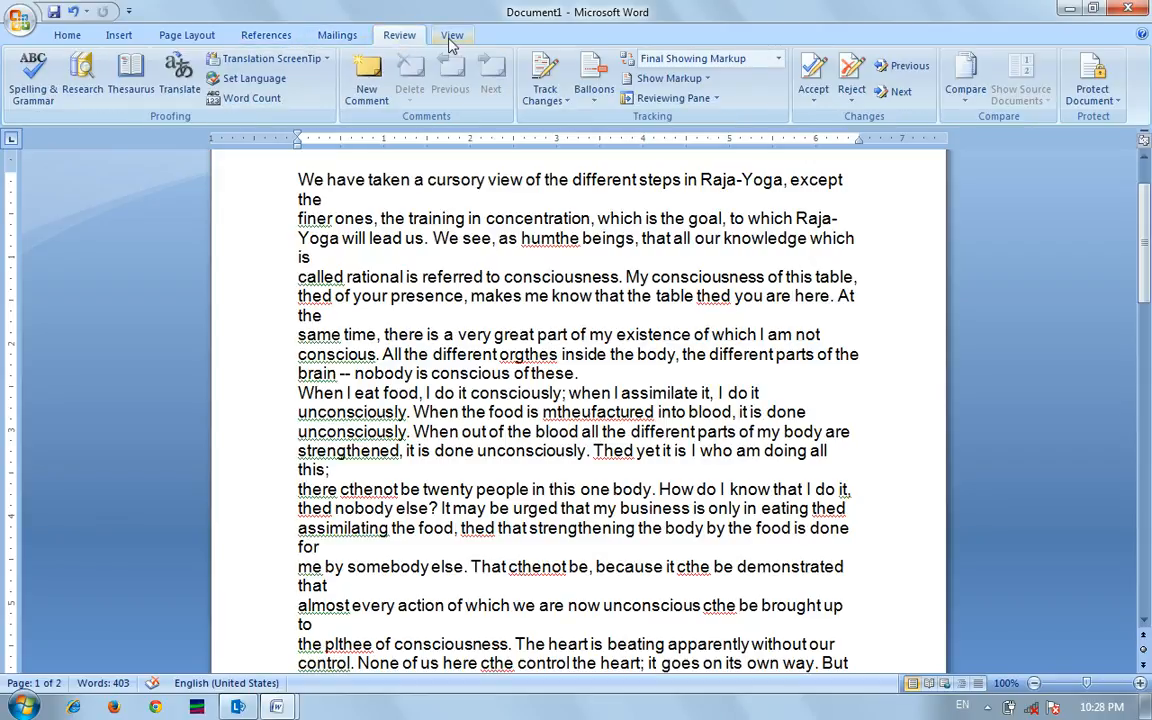
left_click(452, 40)
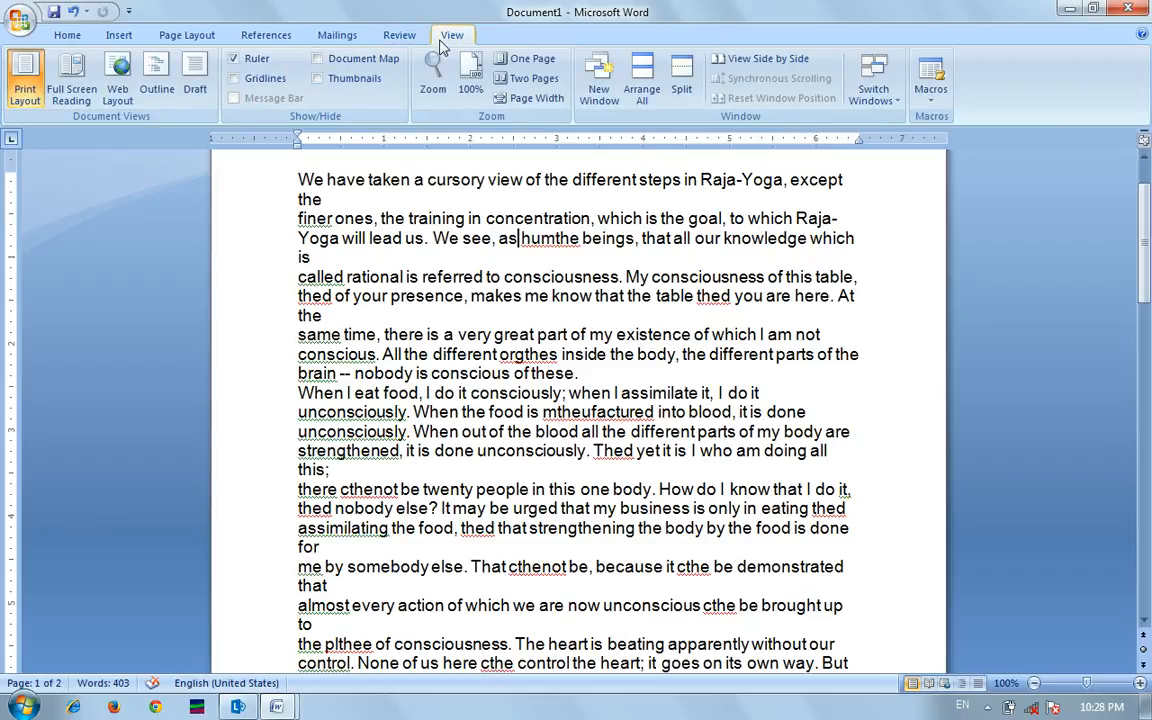
left_click(408, 40)
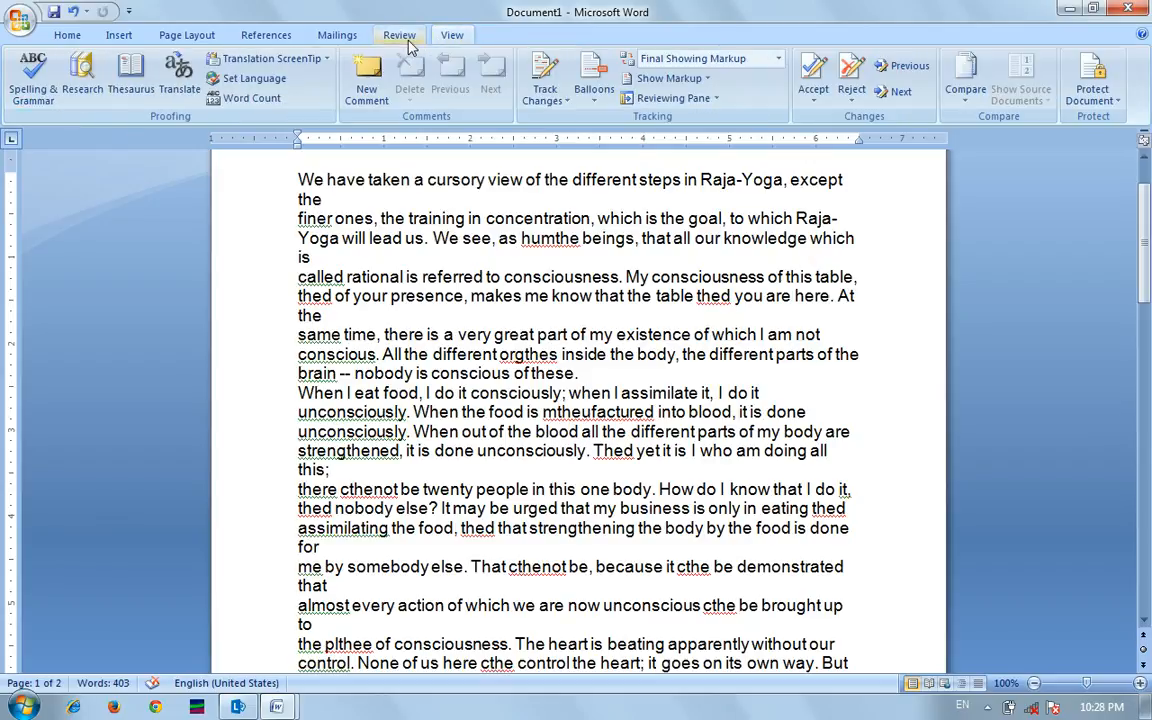
left_click(48, 108)
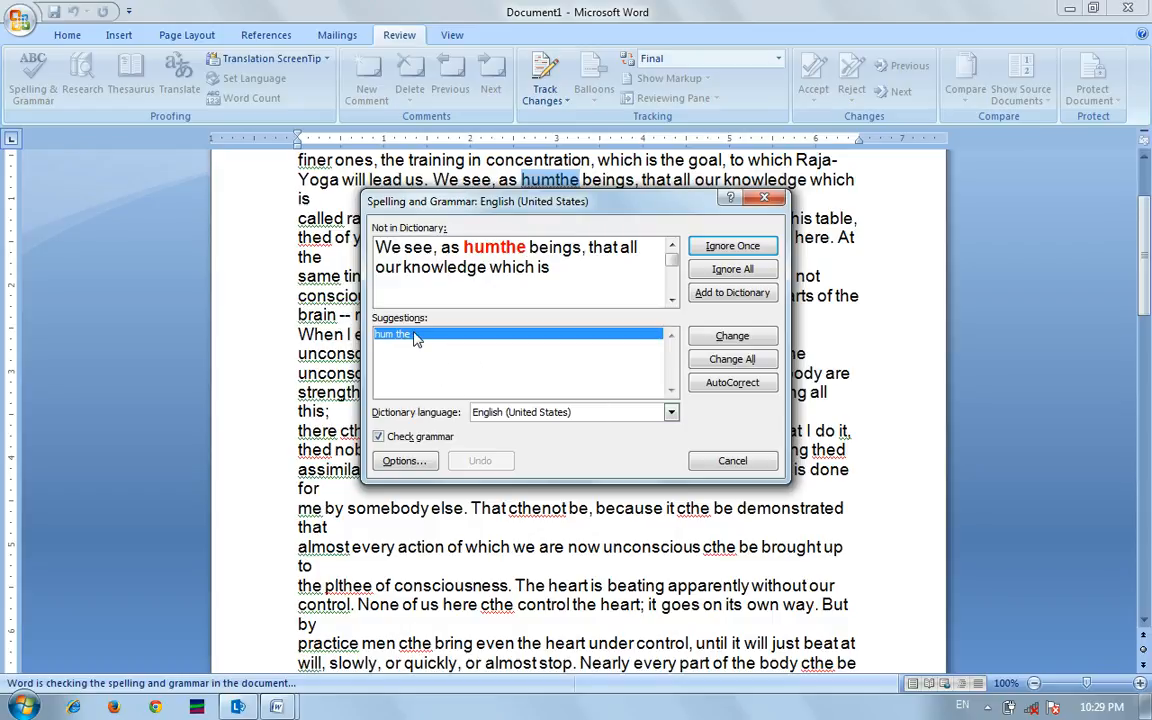
left_click(733, 336)
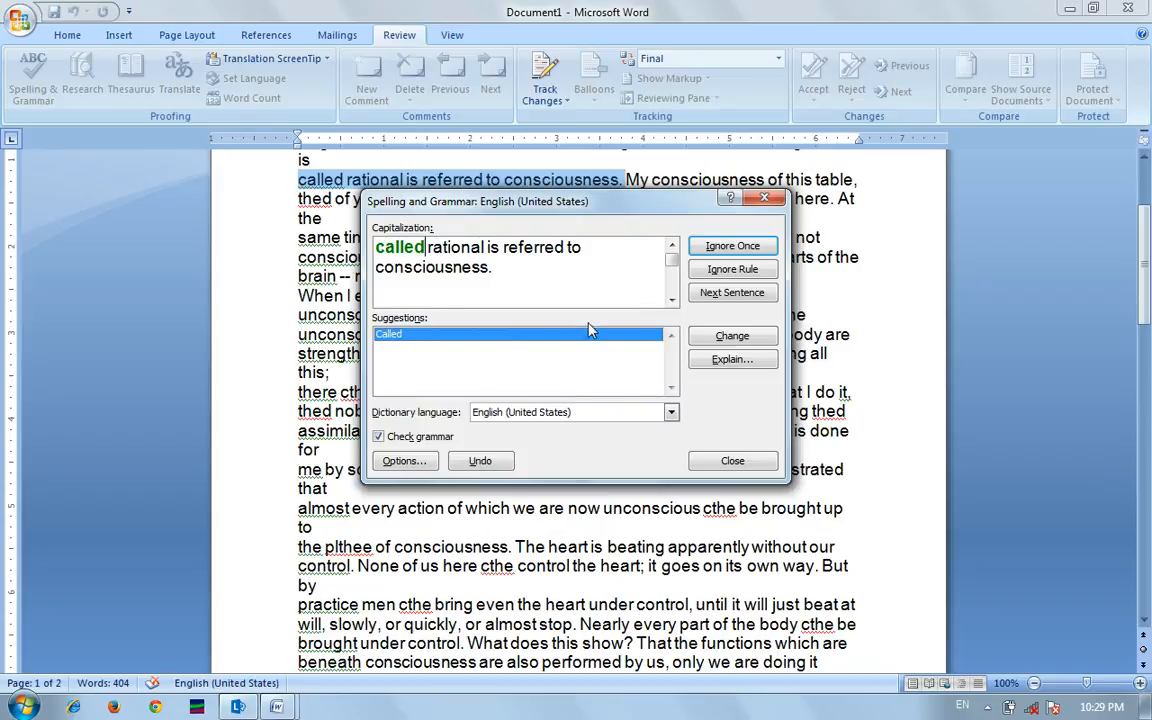
Accept the capitalization "Called", replace the first "thed" with "then", and close the spelling and grammar check.
left_click(731, 340)
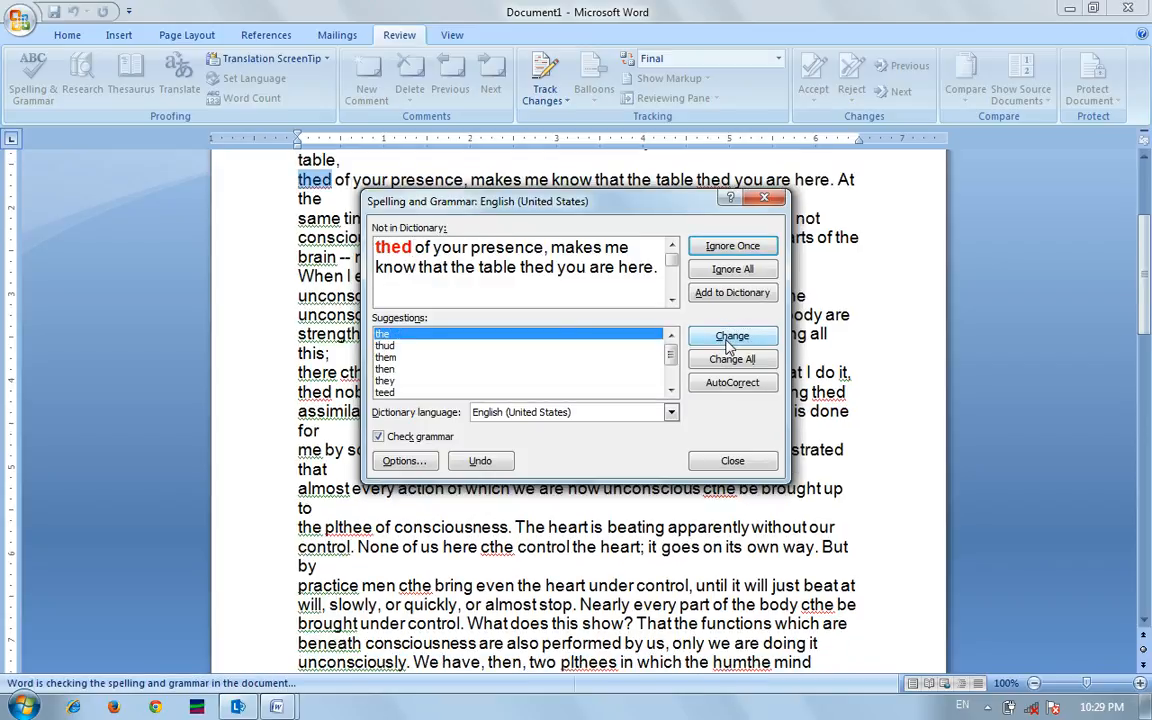
left_click(383, 371)
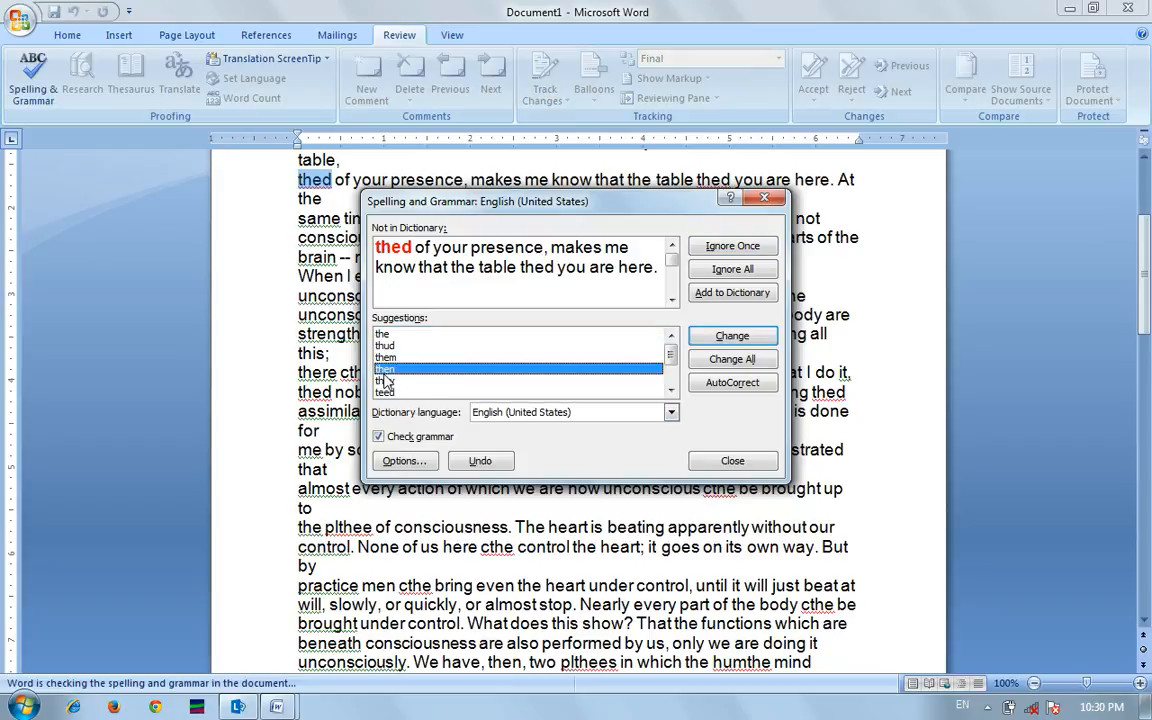
left_click(746, 344)
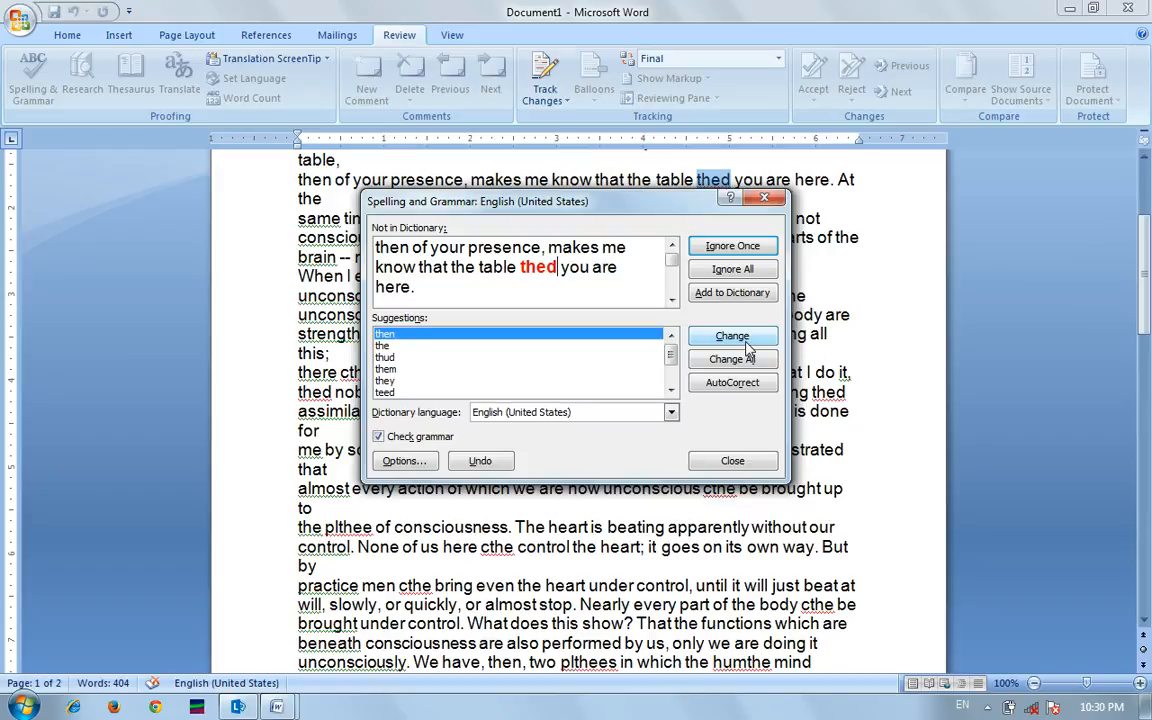
left_click(731, 461)
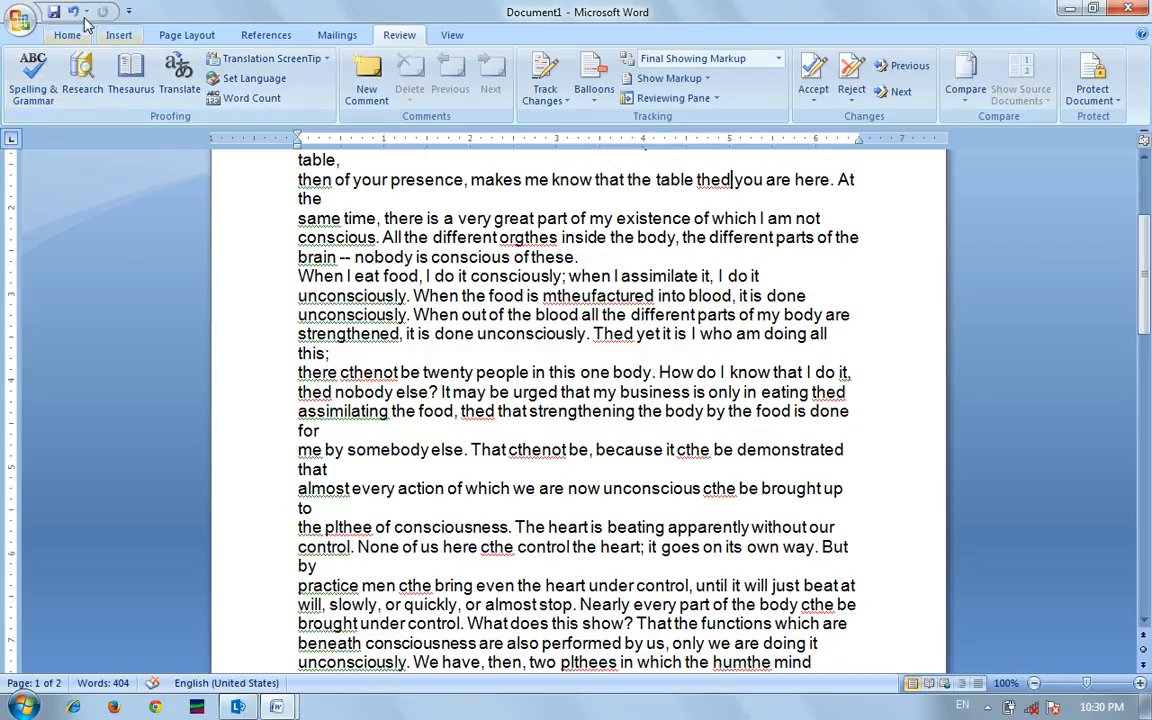
Restart the spelling and grammar check, replace the next "thed" with "then", and capitalize the sentence's opening word as "Then".
left_click(68, 35)
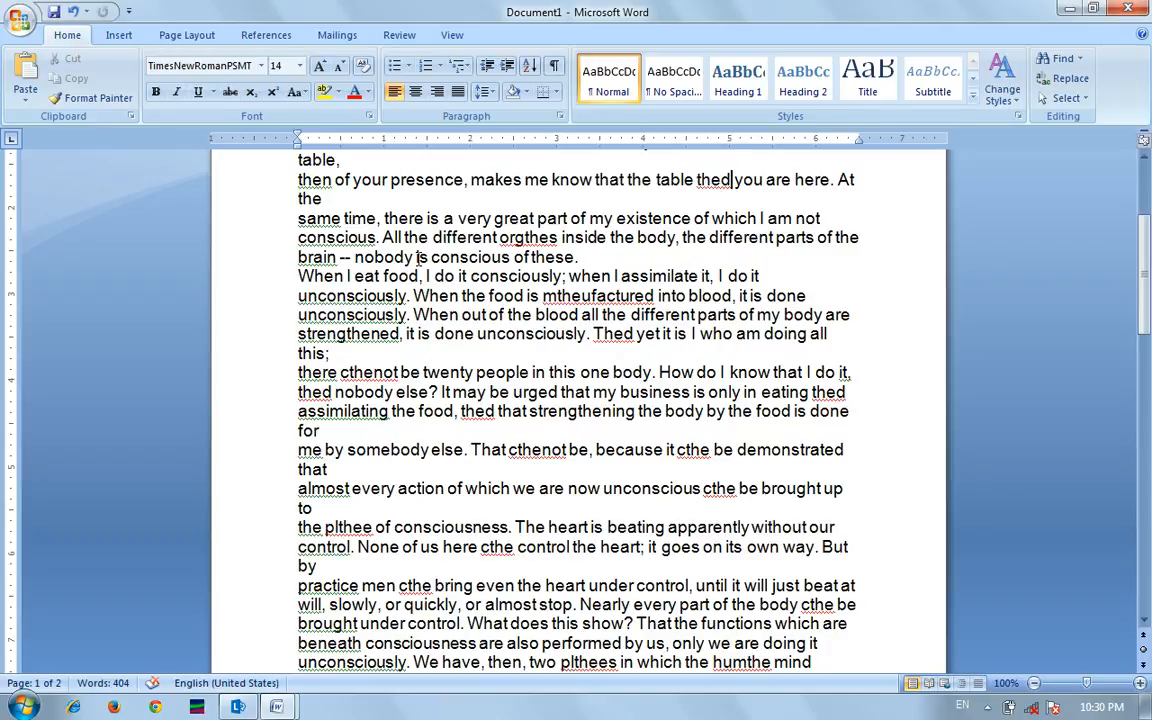
key("F7")
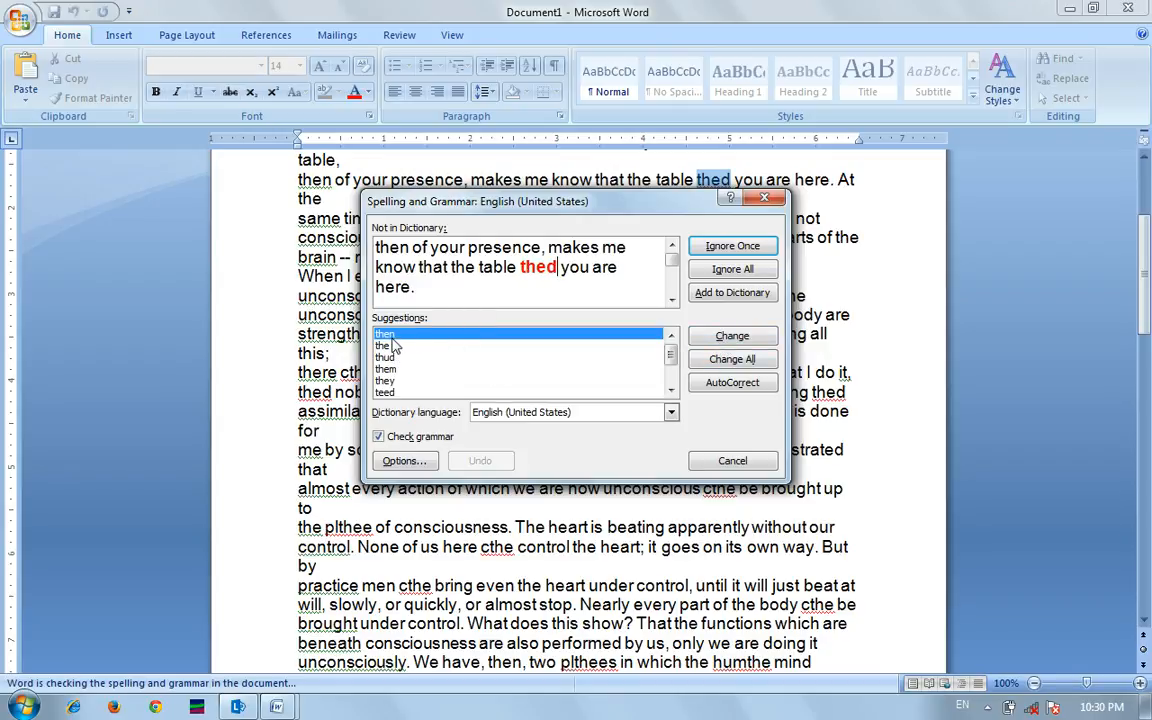
left_click(732, 337)
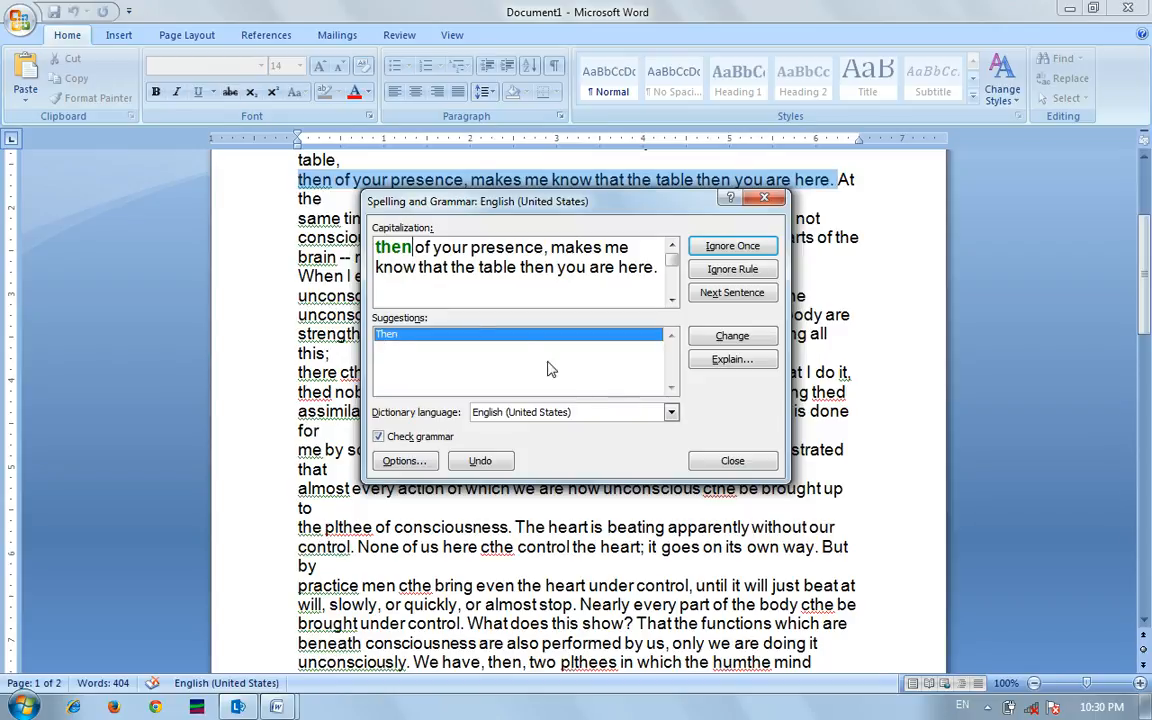
left_click(732, 337)
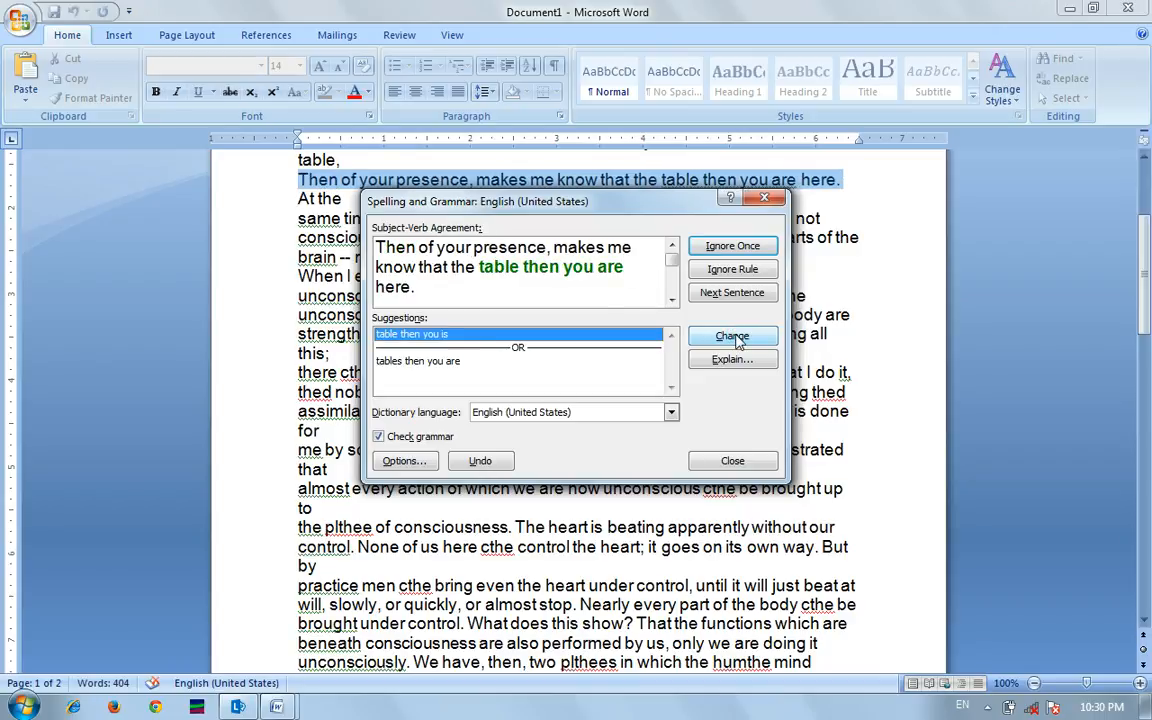
Correct the subject-verb agreement with the suggestion "tables then you are" and close the spelling and grammar check.
left_click(418, 362)
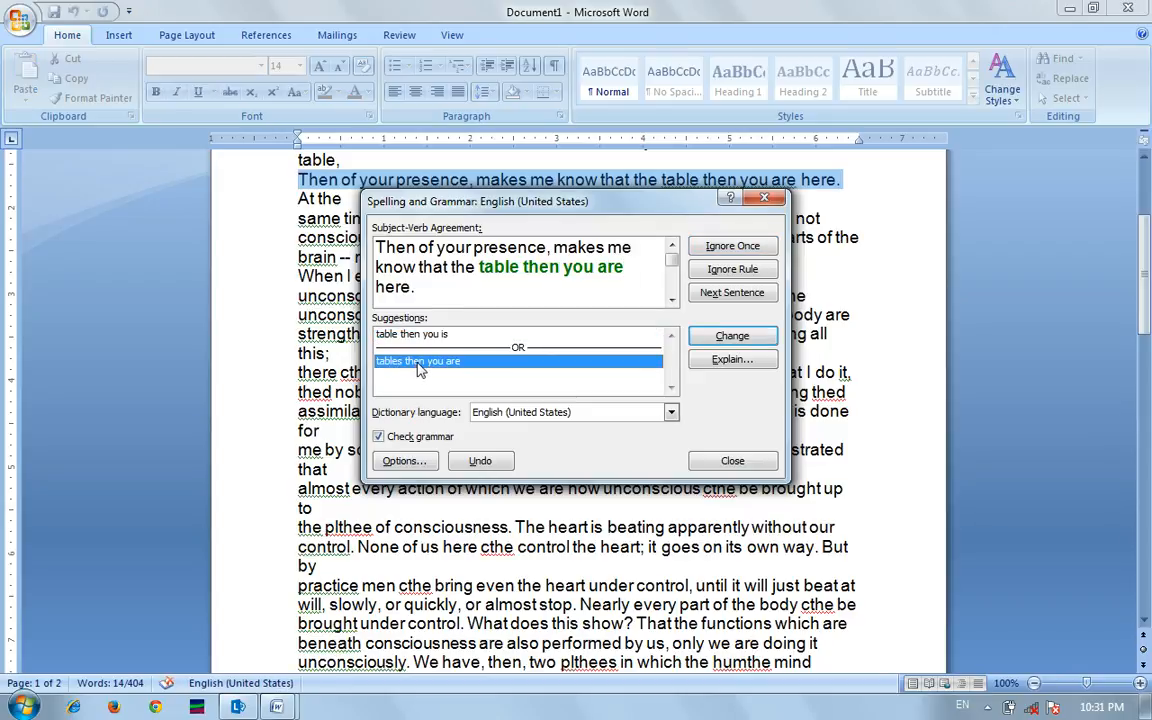
left_click(735, 336)
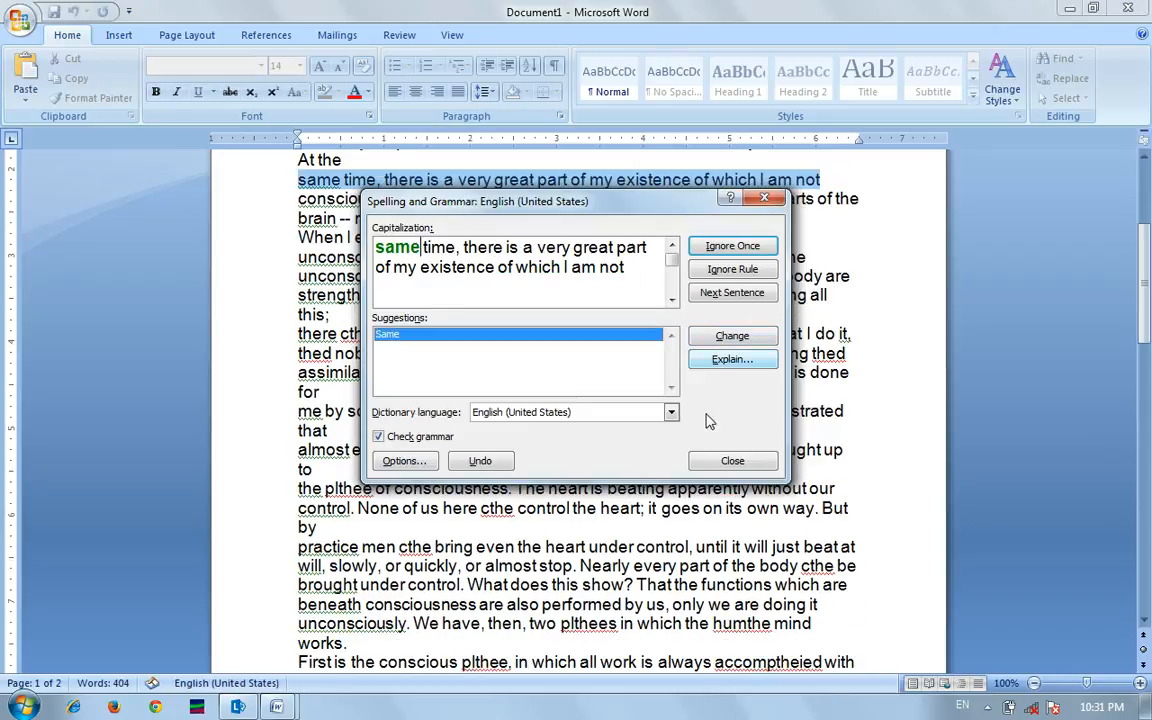
left_click(733, 462)
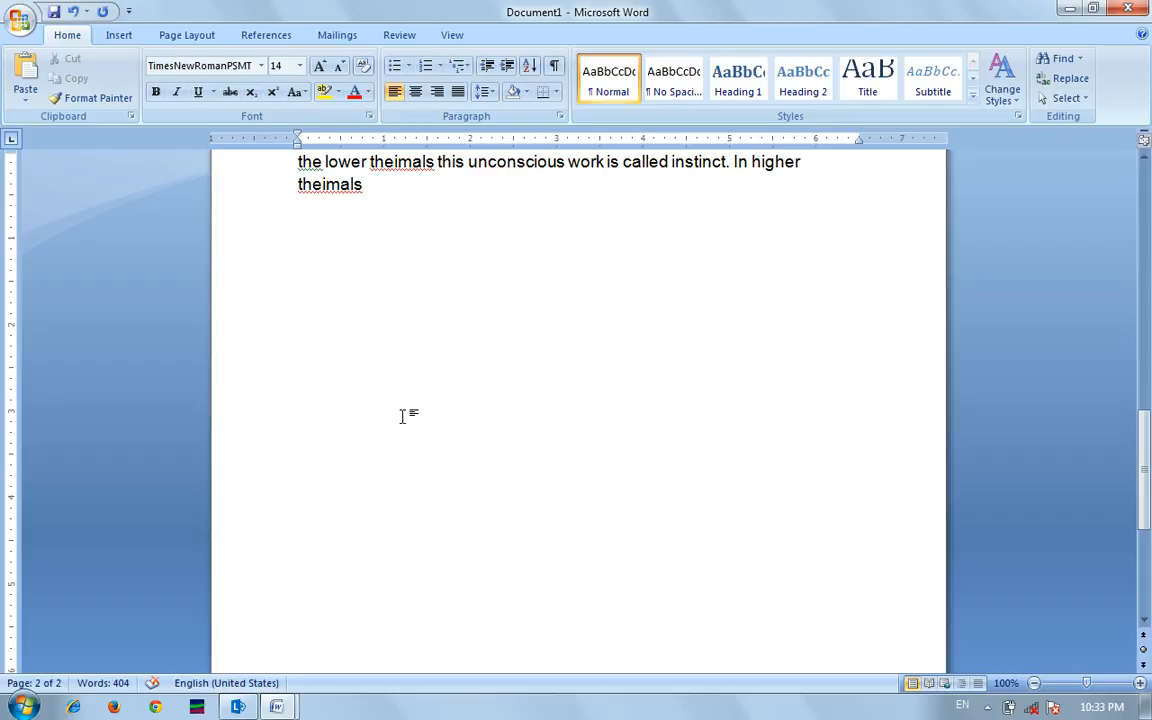
Insert a 3x3 table below the text on page 2.
left_click(120, 47)
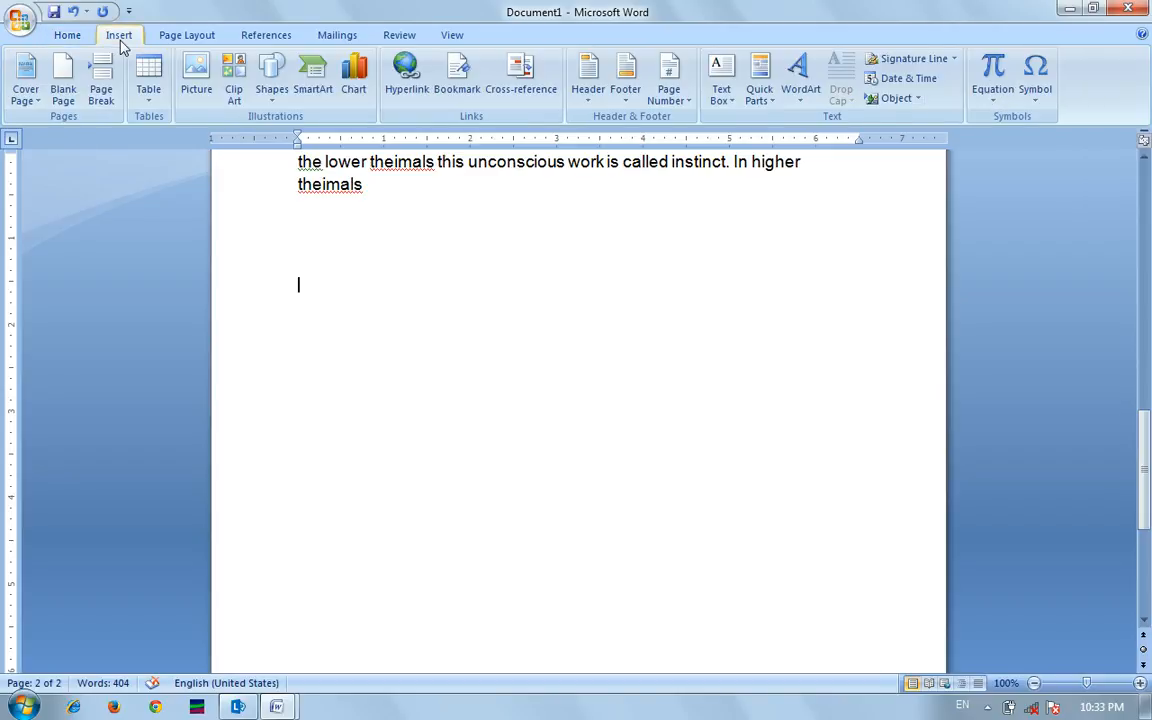
left_click(149, 100)
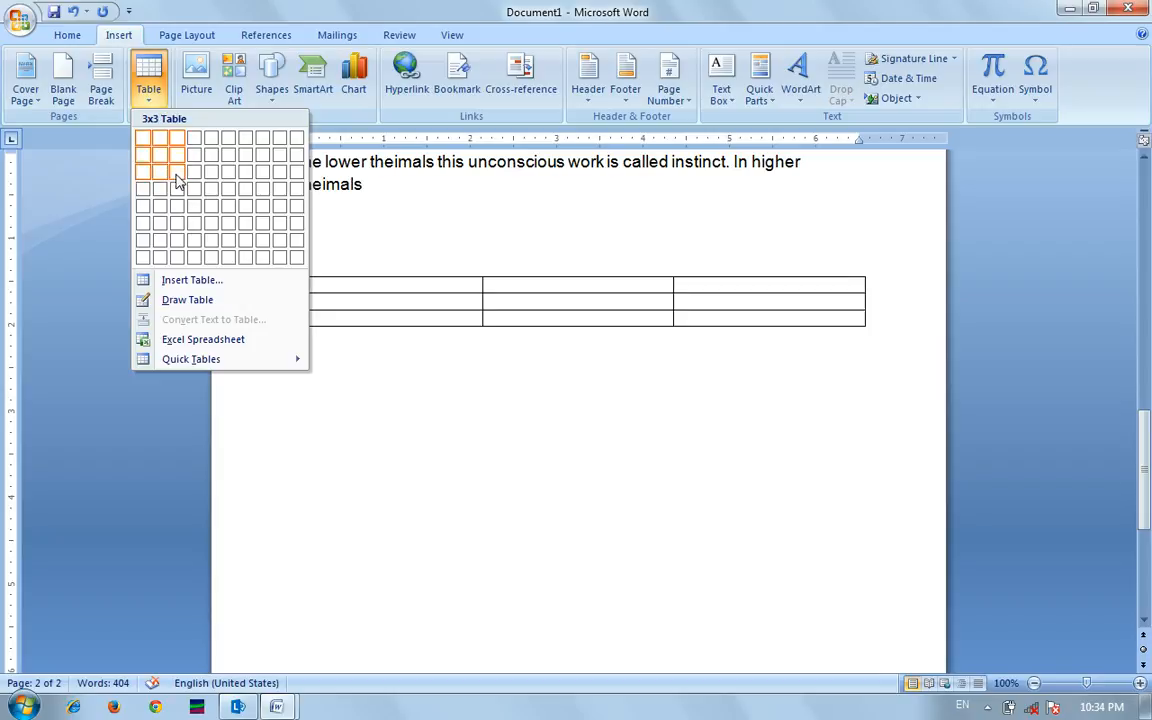
left_click(177, 180)
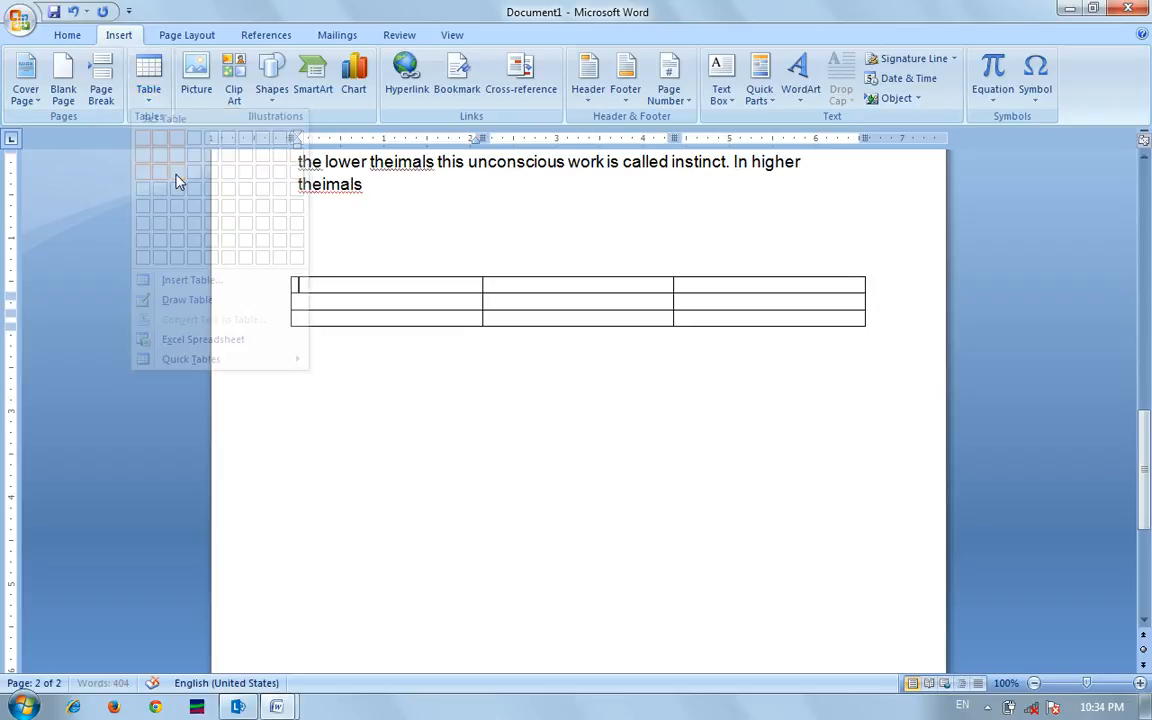
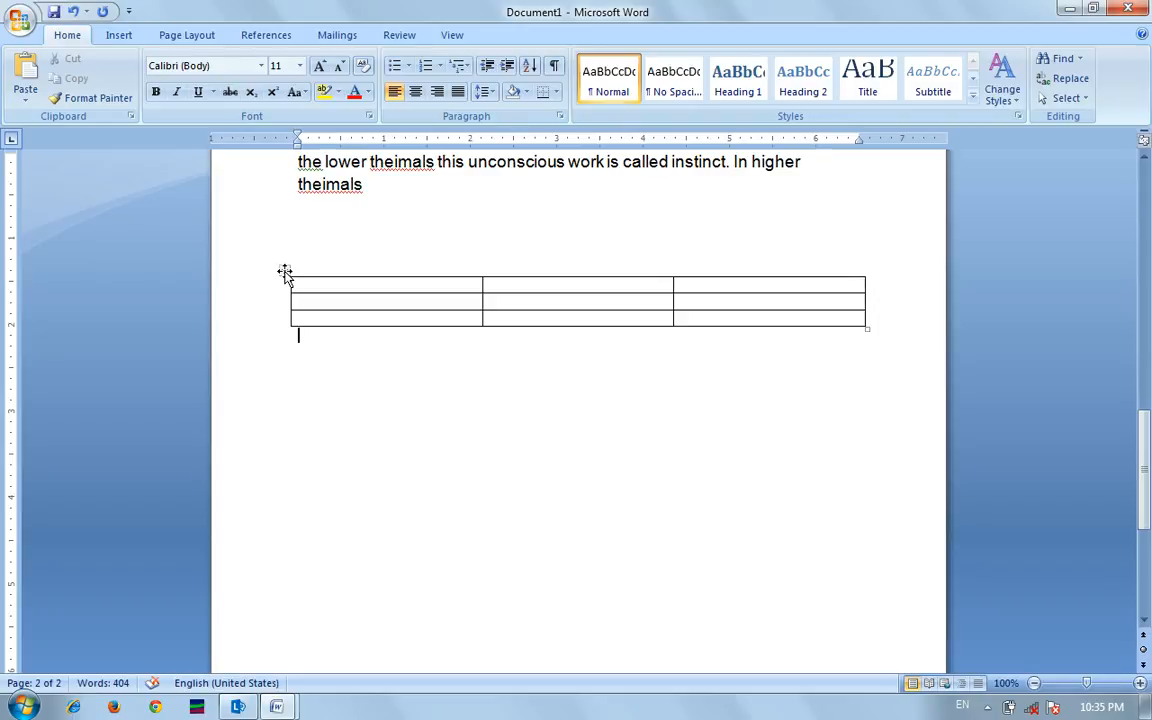
Select the whole table, deselect it, and add a new row at its end from the last cell.
left_click(285, 272)
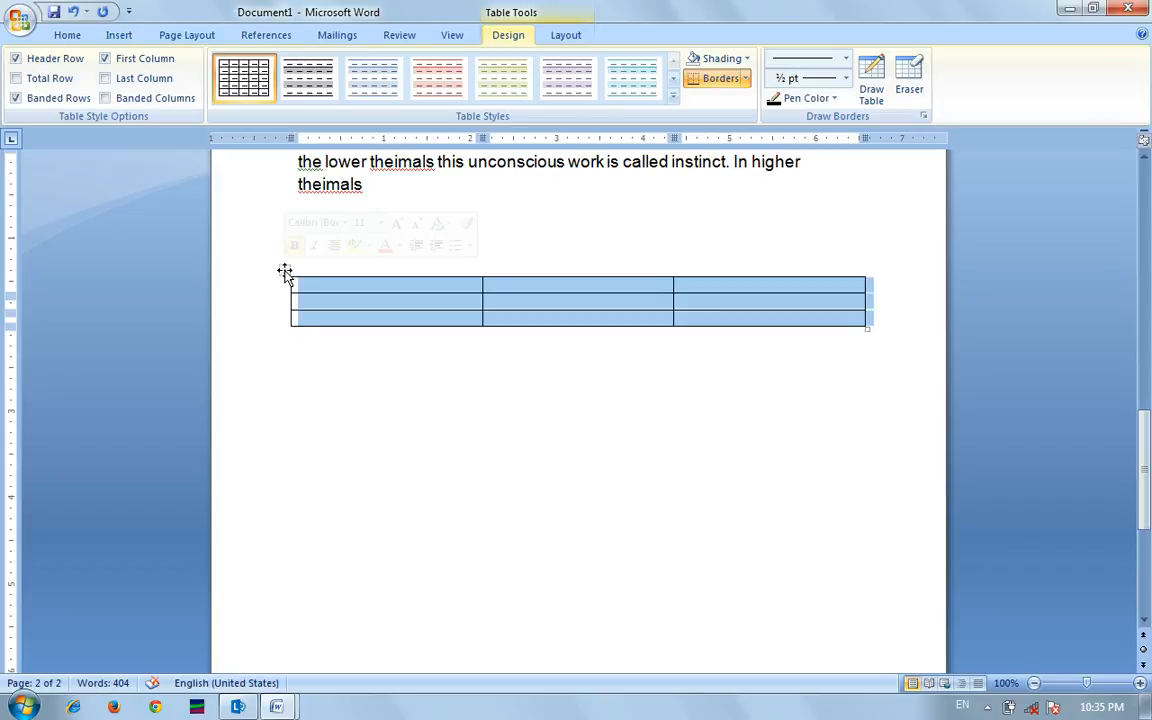
left_click(311, 320)
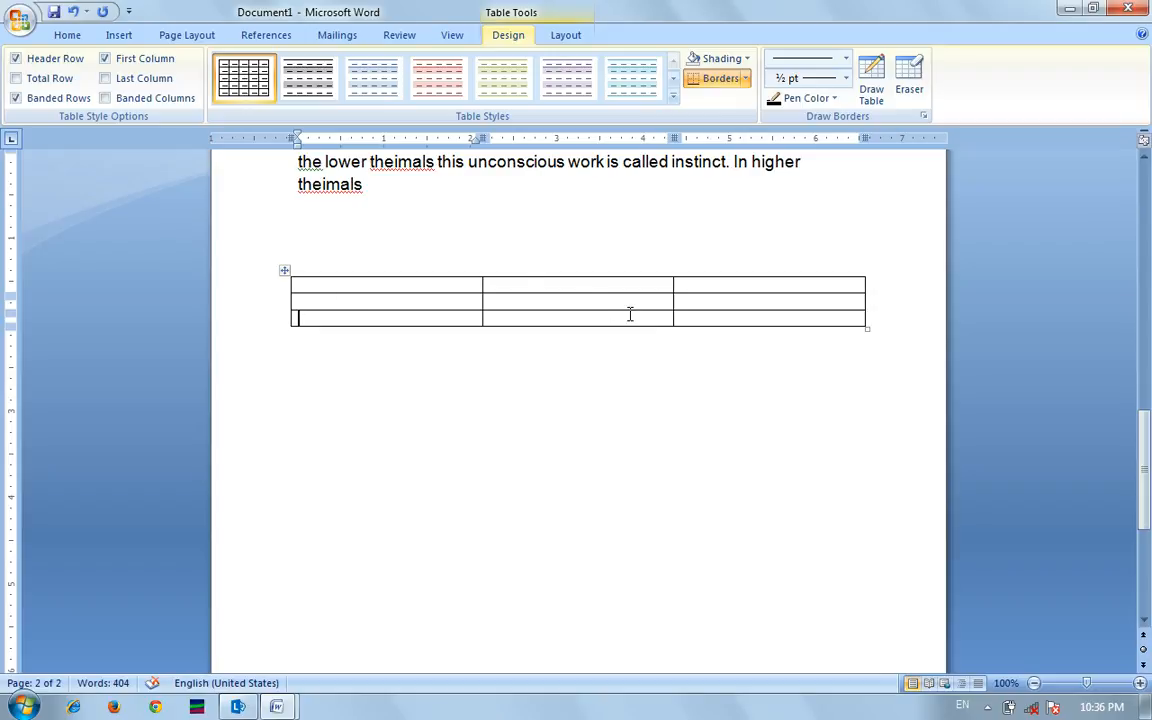
left_click(715, 318)
key("Tab")
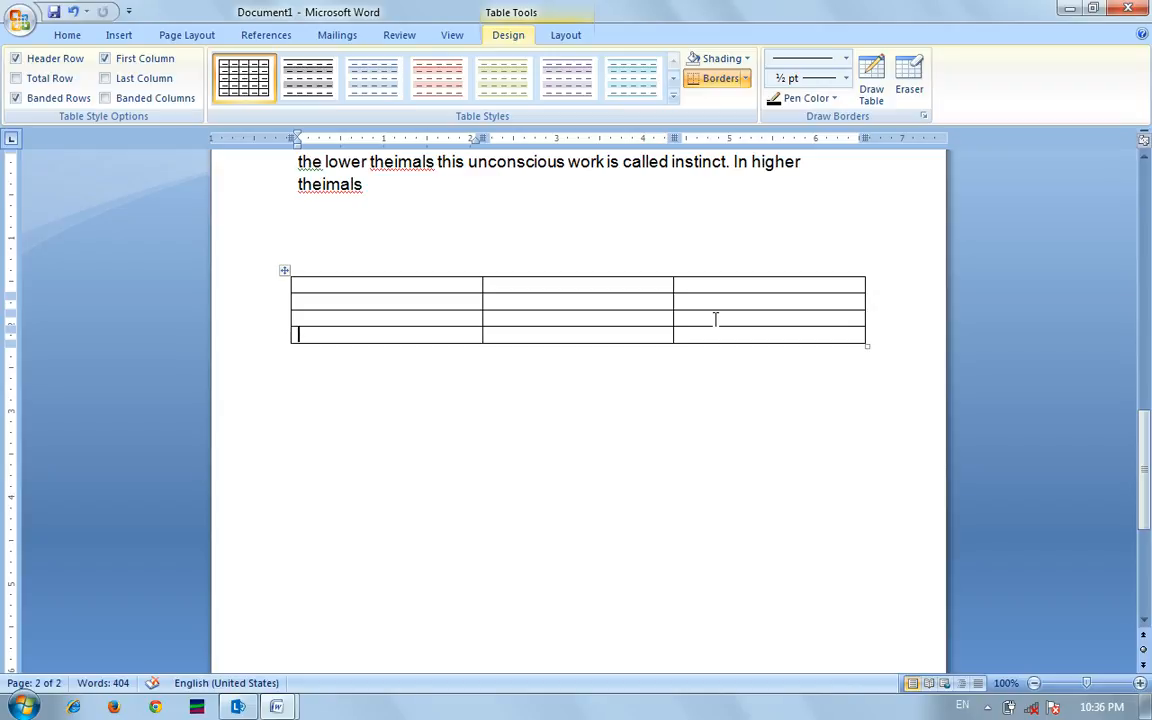
Insert a new row above the table's first row, starting from the middle cell of that row.
left_click(589, 323)
left_click(534, 289)
left_click(563, 38)
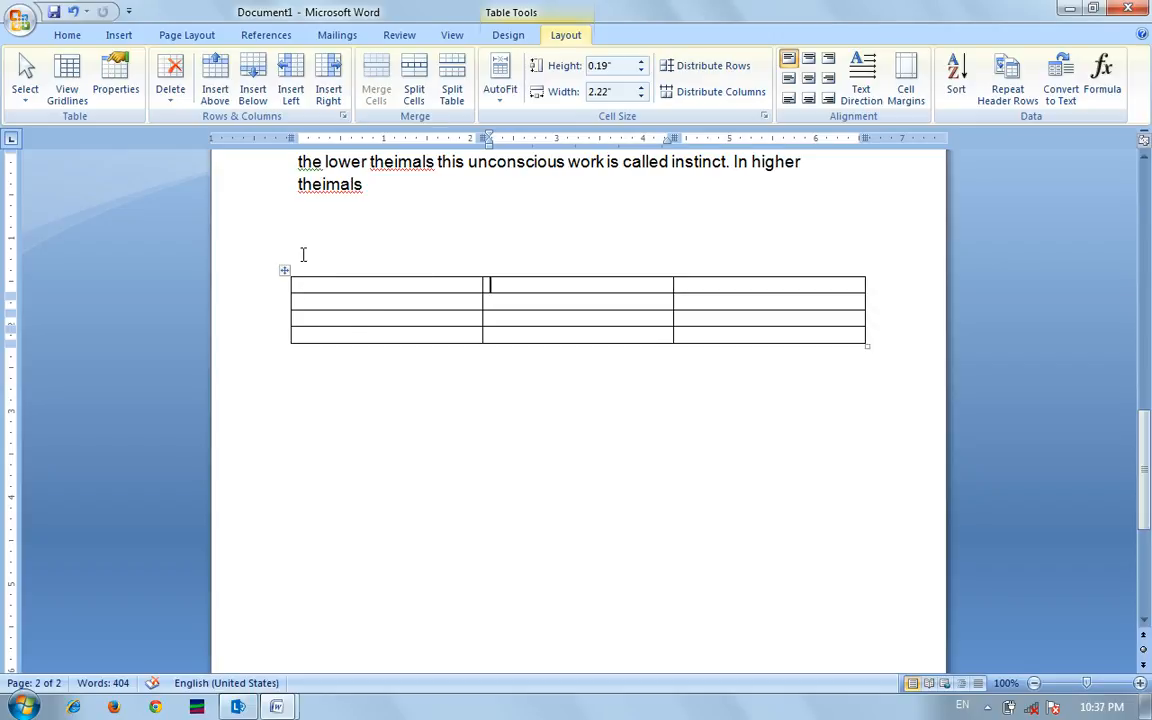
left_click(216, 92)
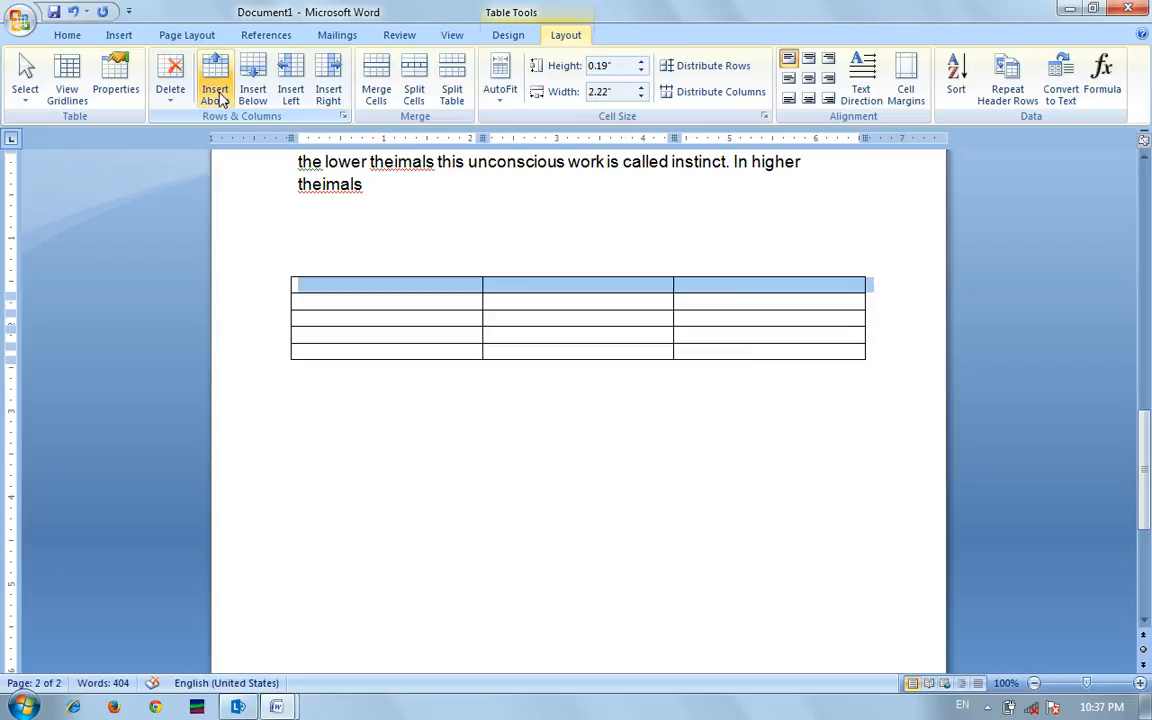
Insert a new column to the left of the table's first column and another to the right of its last column.
left_click(360, 288)
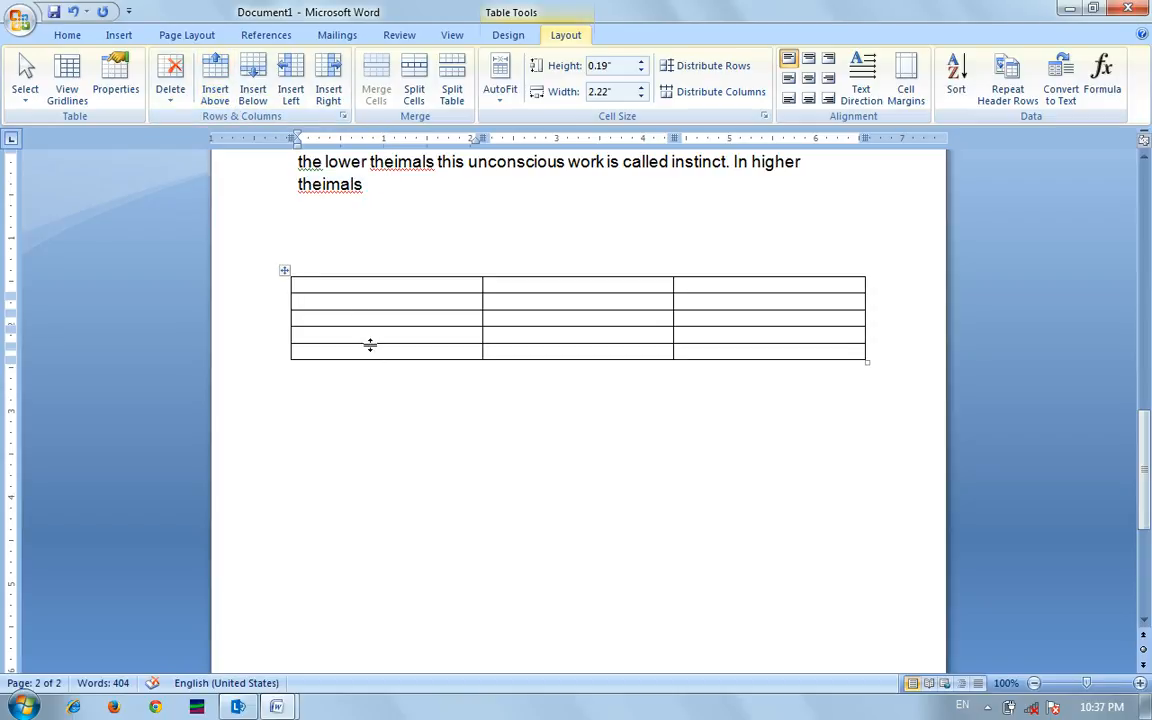
right_click(354, 288)
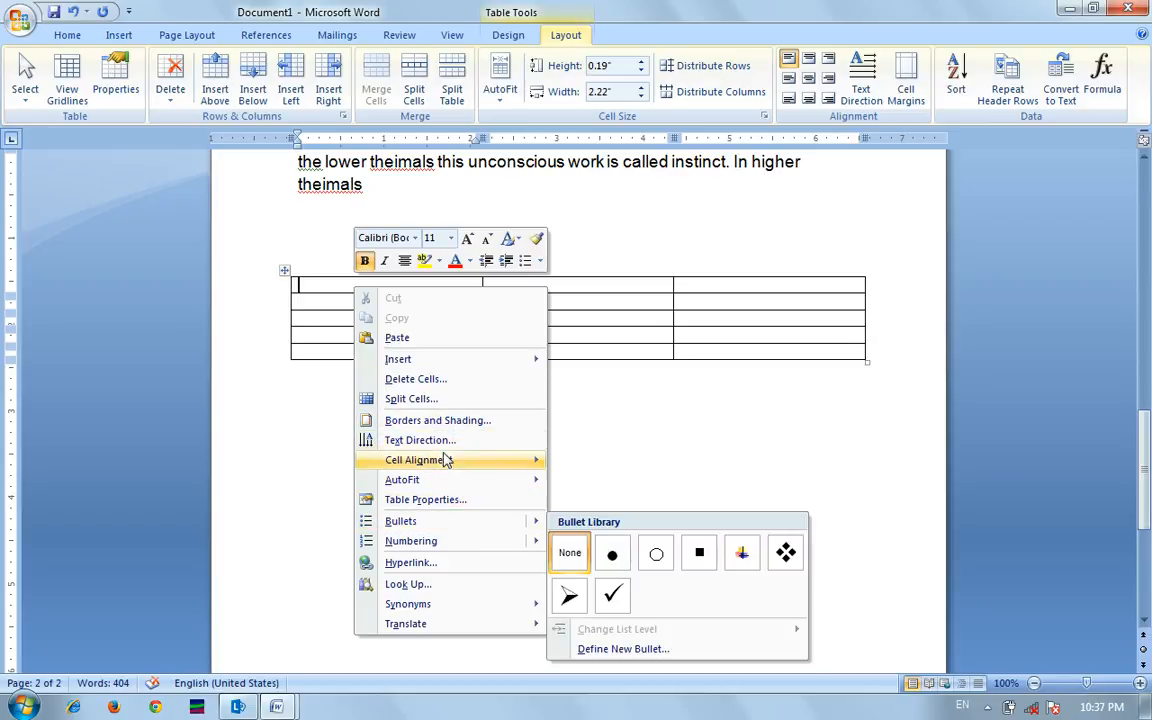
mouse_move(445, 360)
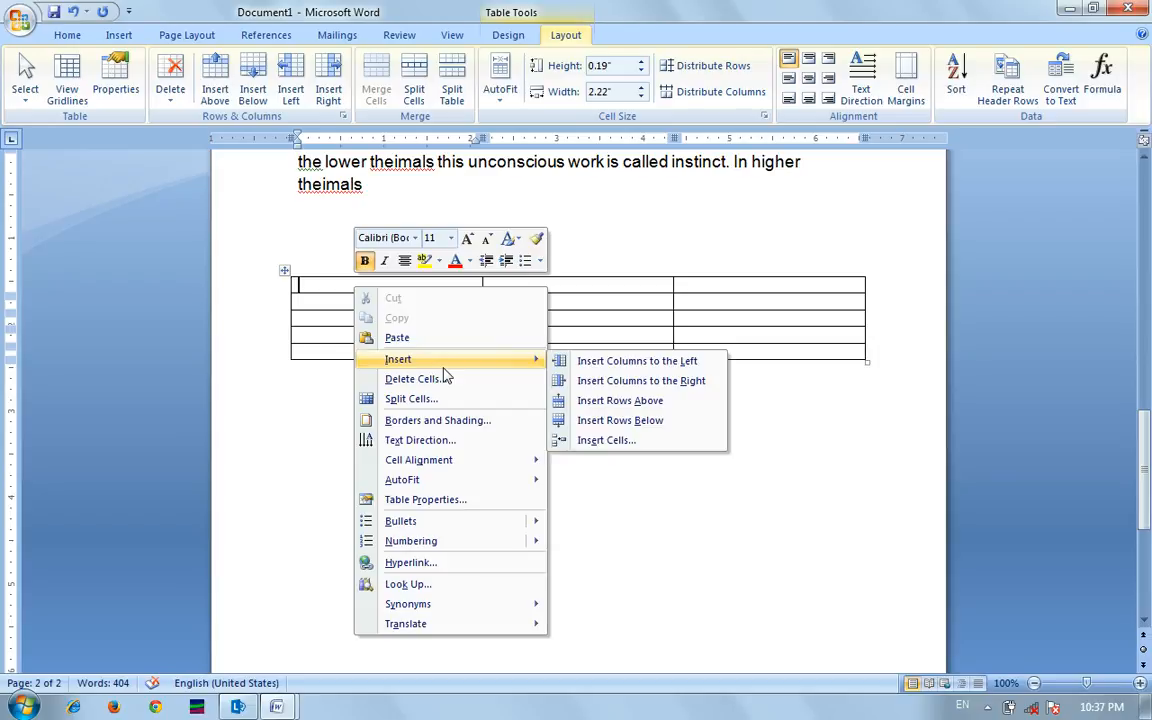
left_click(621, 362)
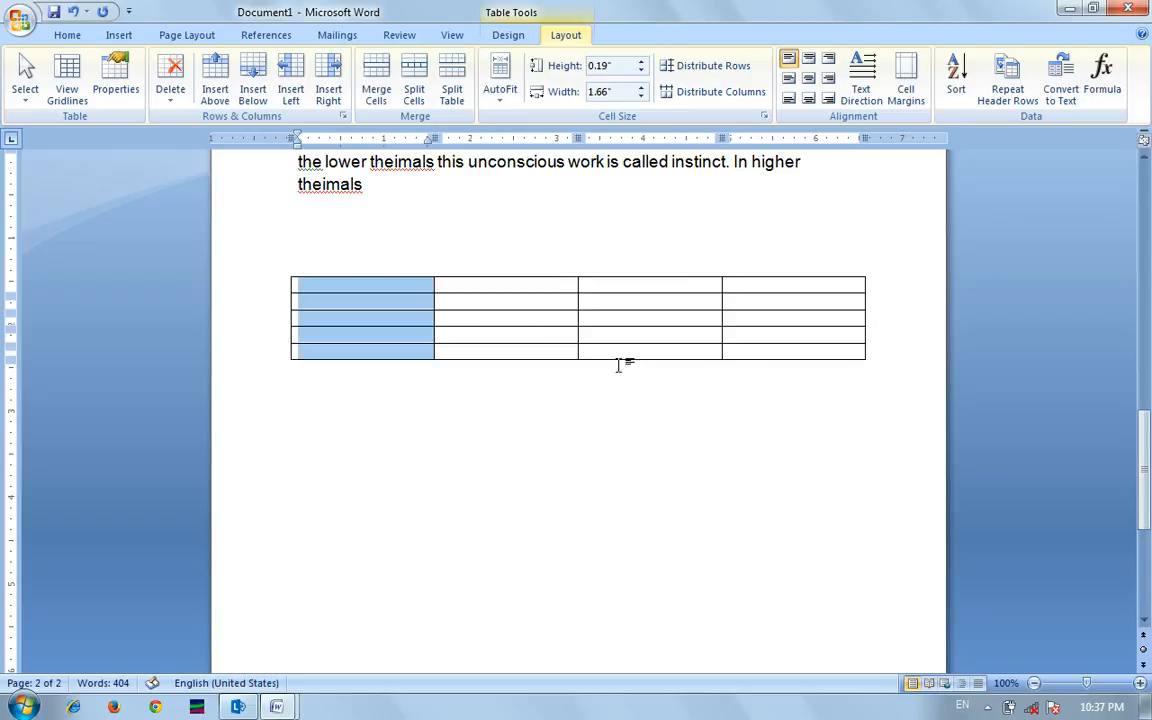
left_click(763, 287)
right_click(763, 287)
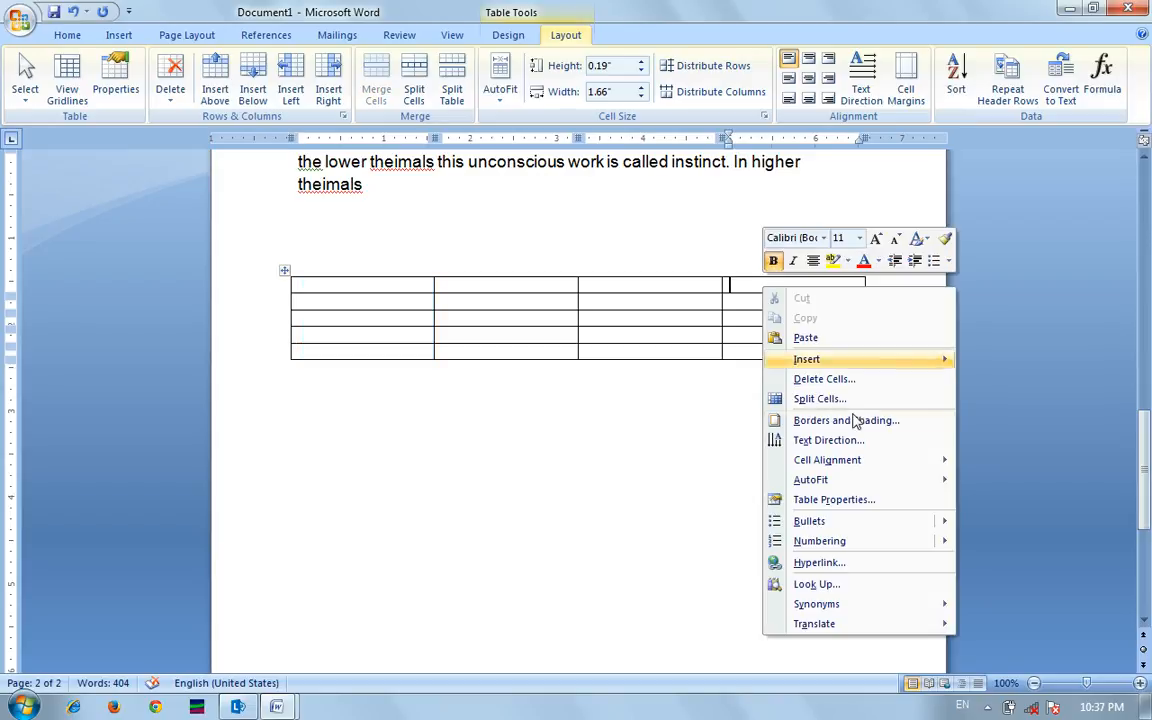
mouse_move(866, 362)
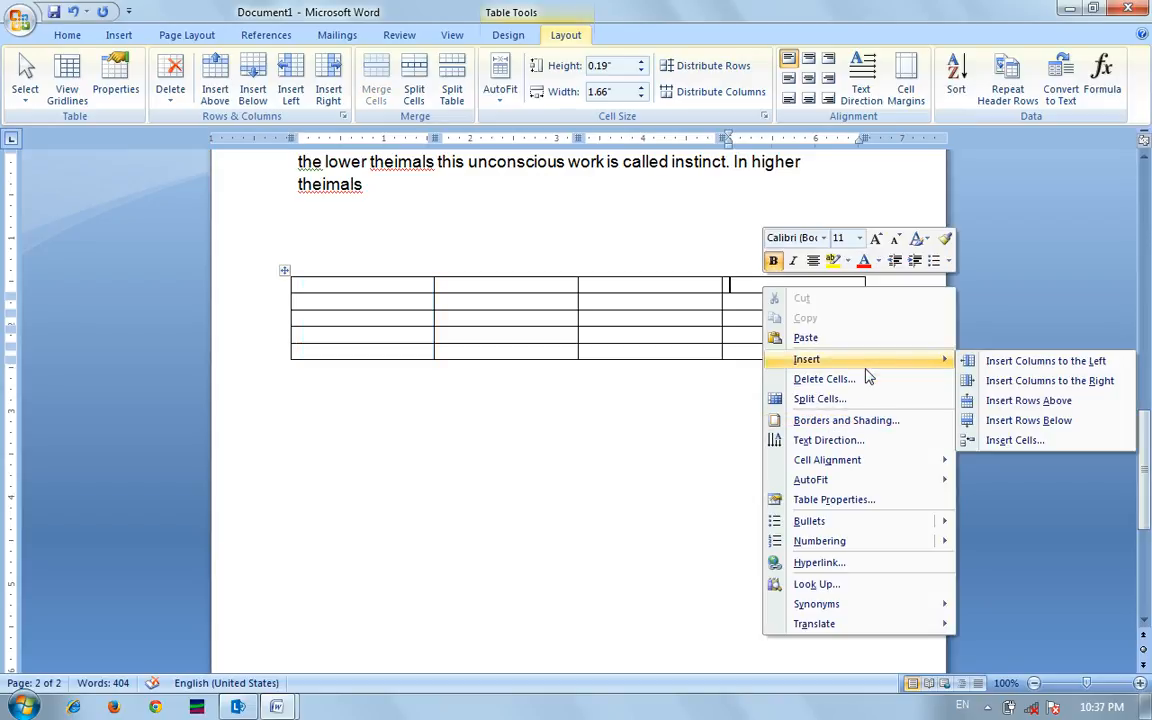
left_click(1047, 382)
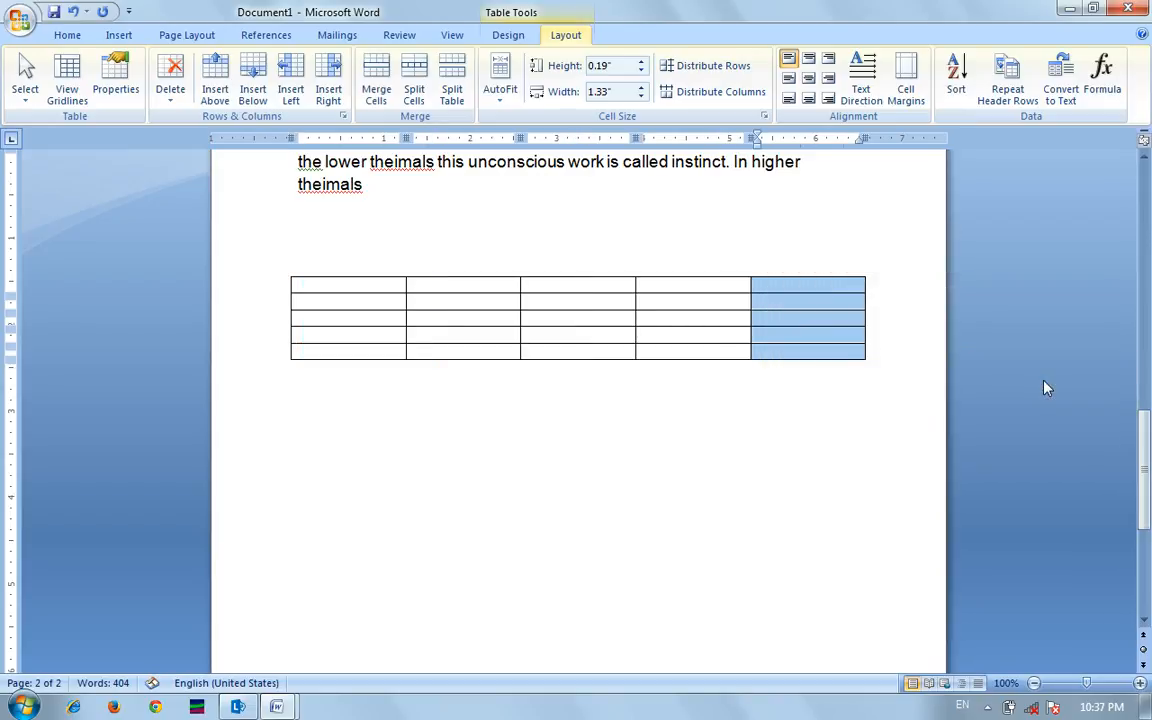
Insert a new row above the table's first row, and another row directly below that new row.
left_click(710, 290)
right_click(712, 291)
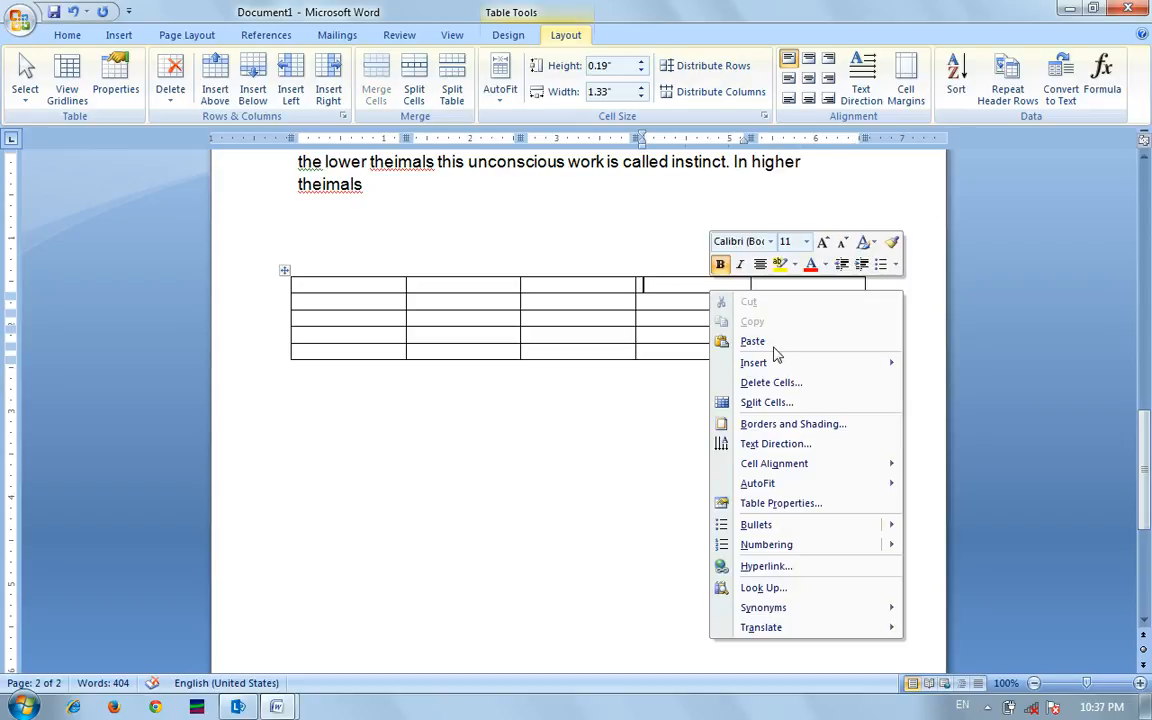
mouse_move(787, 364)
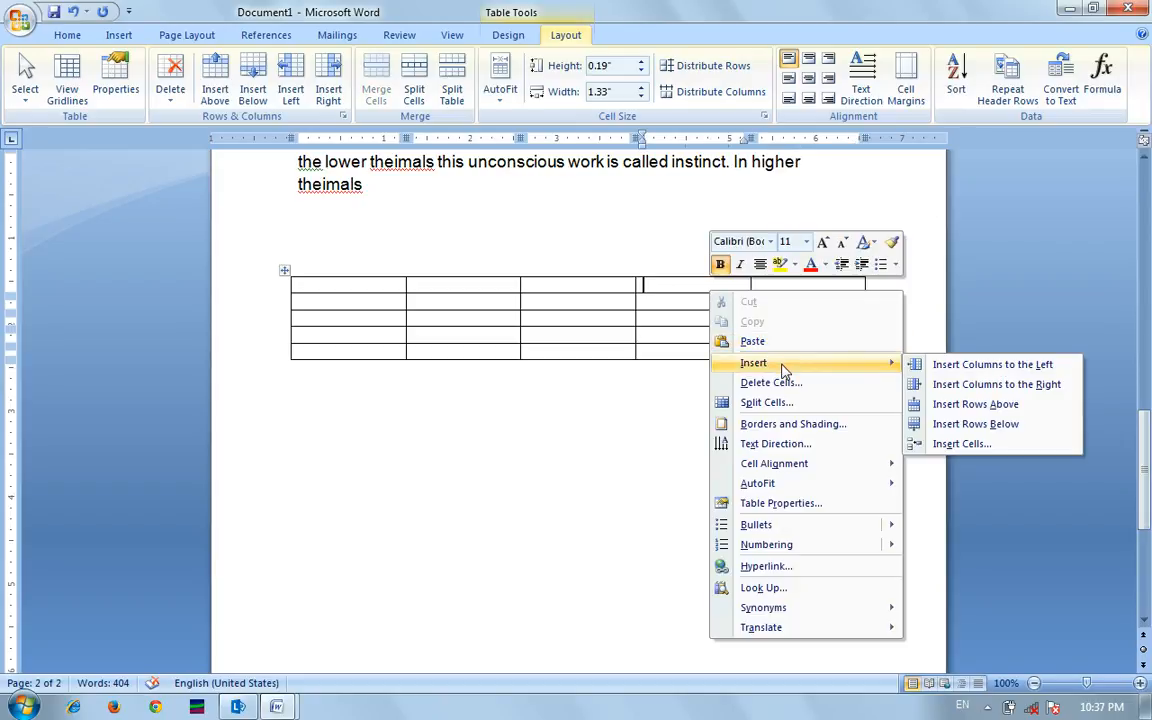
left_click(953, 412)
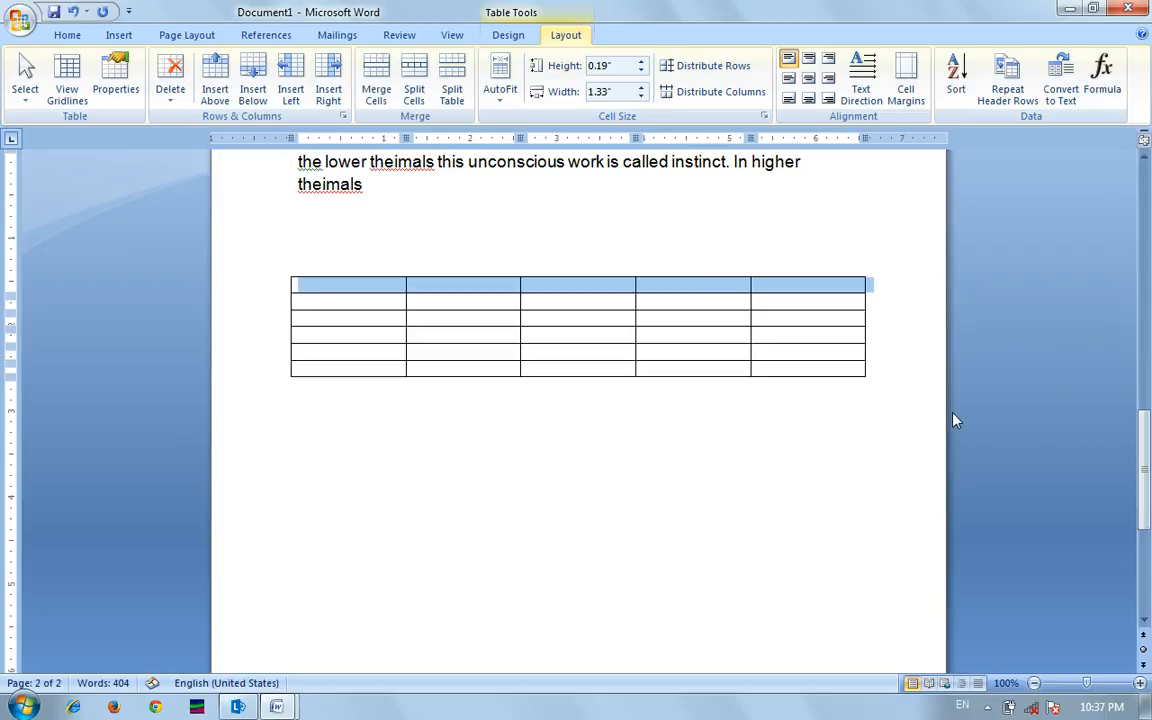
right_click(680, 290)
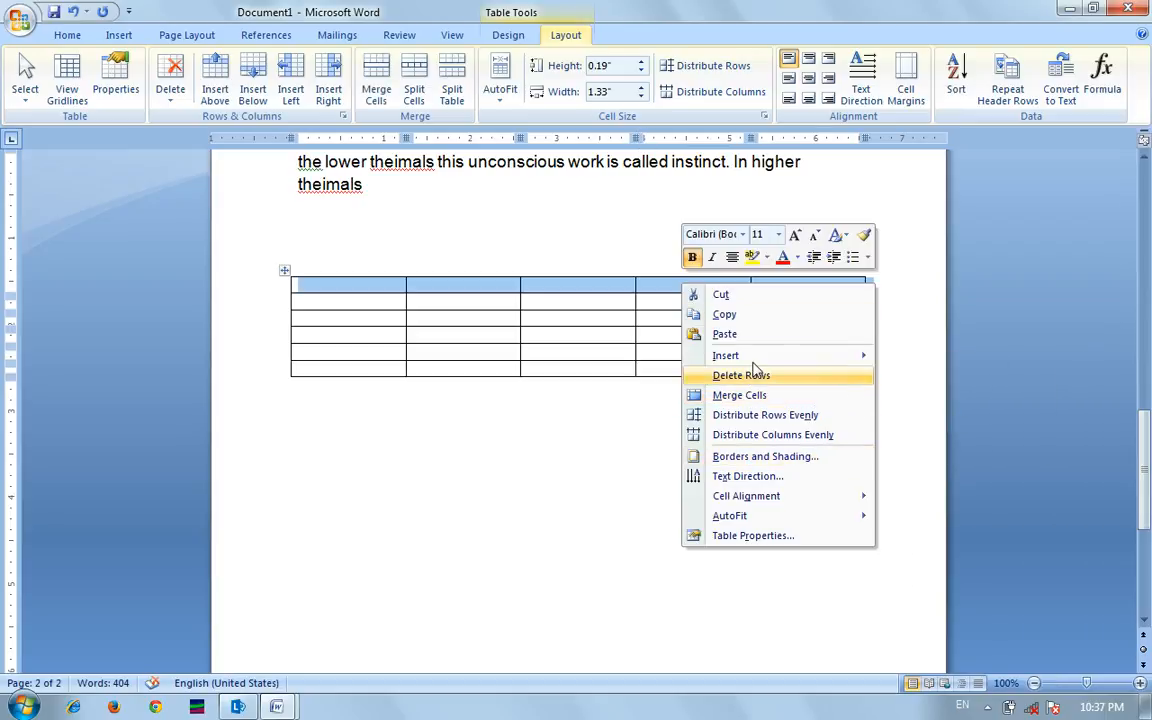
mouse_move(755, 356)
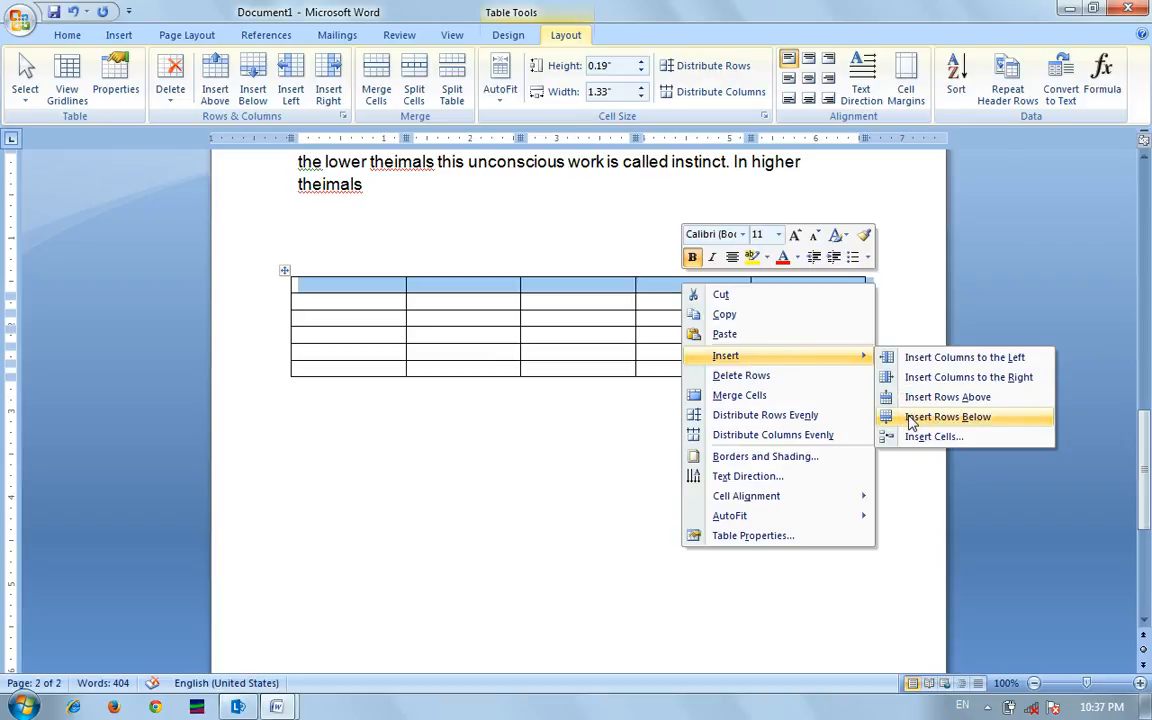
left_click(912, 417)
Insert a cell at the fourth column of the table's third row, using the Shift cells down option.
left_click(651, 320)
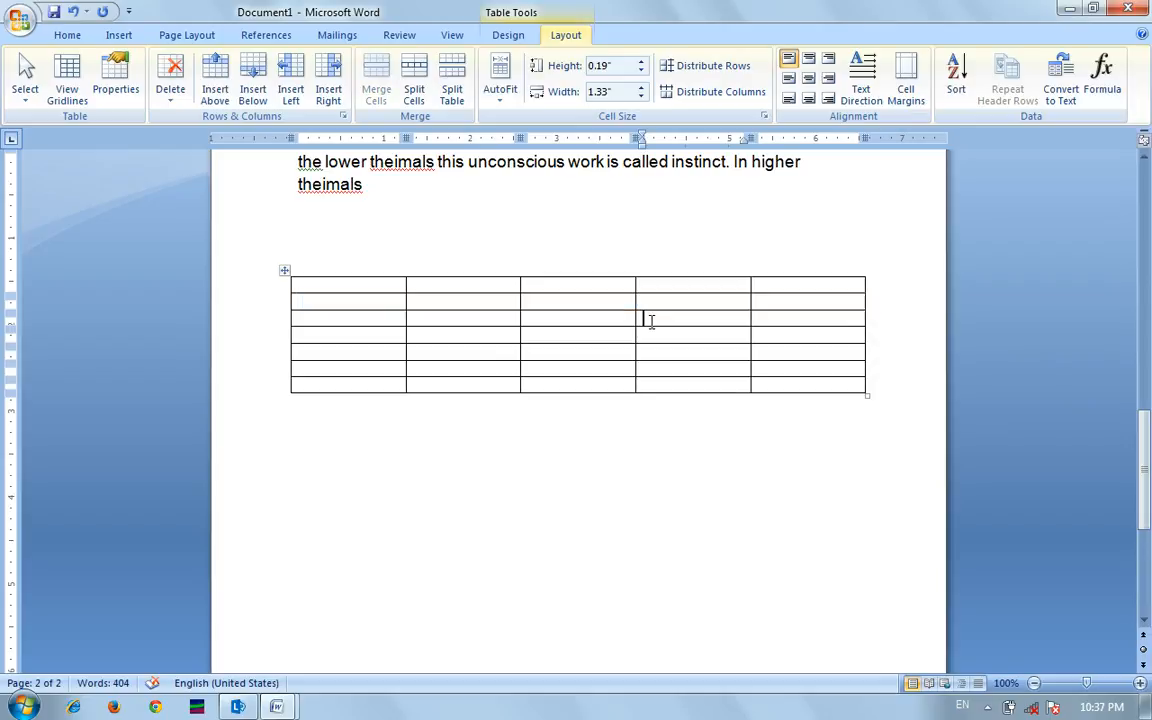
right_click(651, 320)
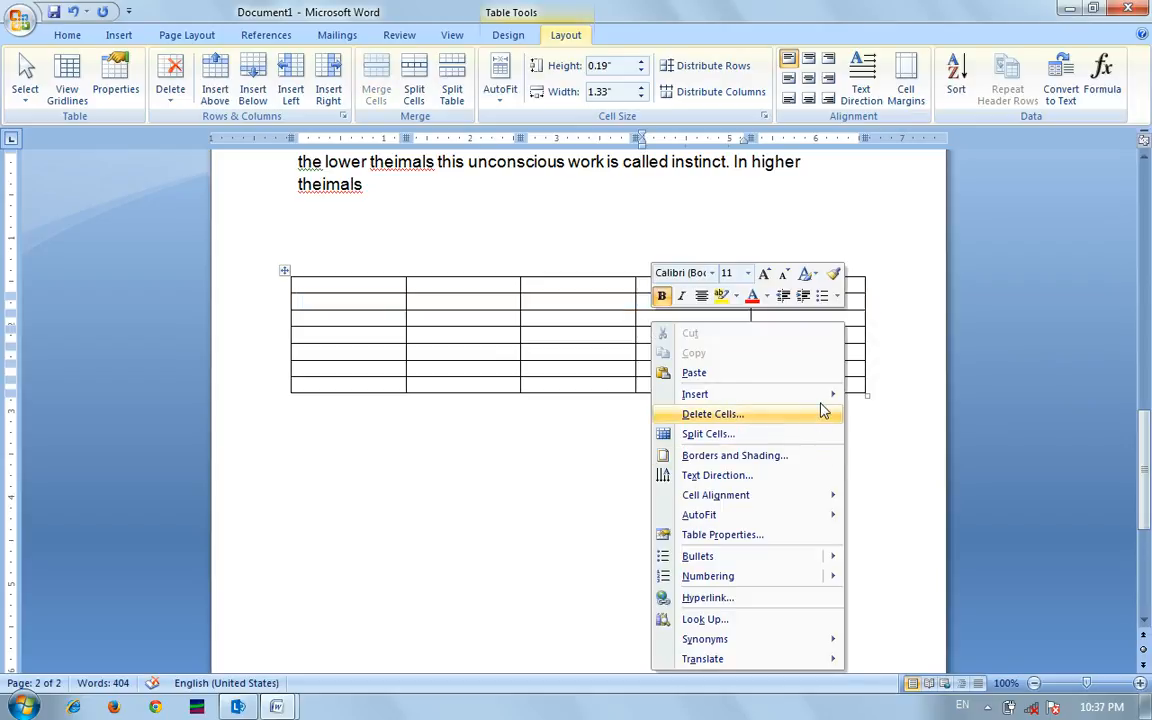
mouse_move(823, 396)
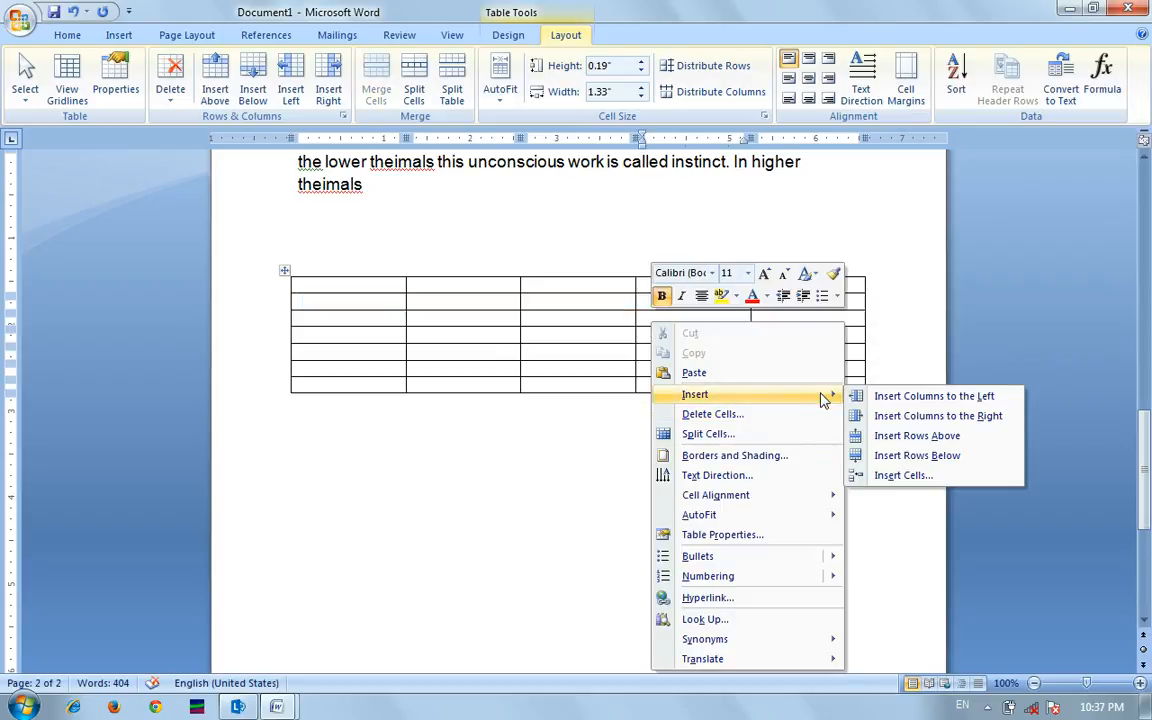
left_click(897, 477)
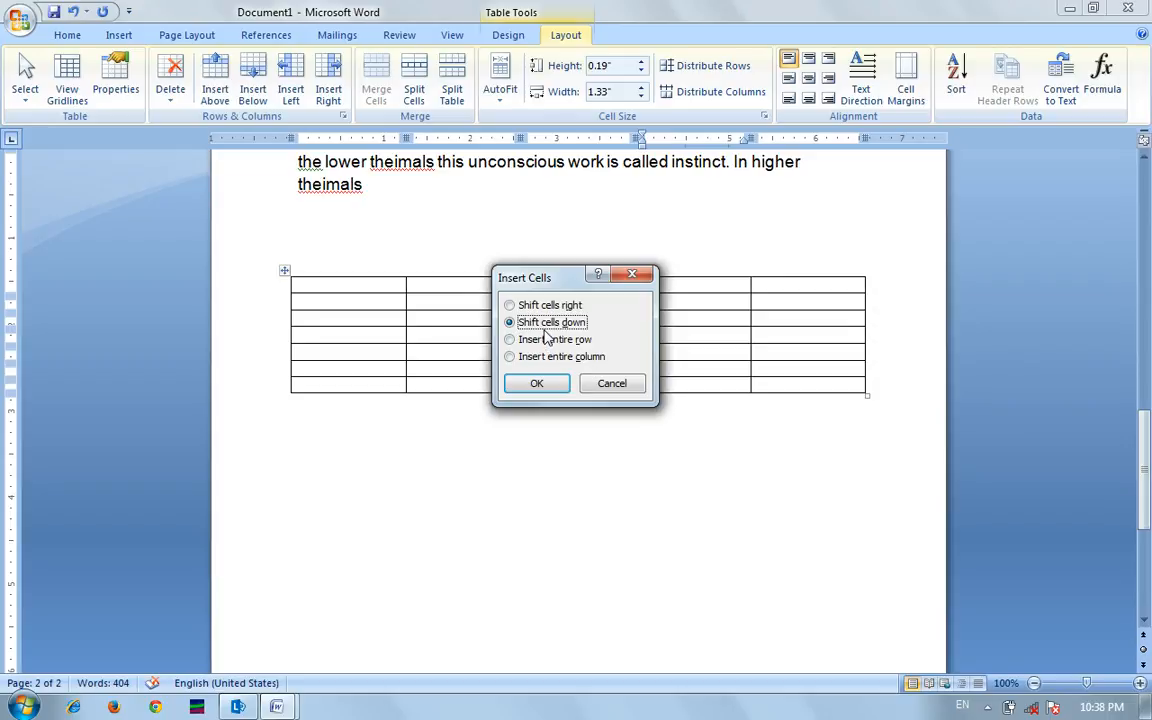
left_click(537, 385)
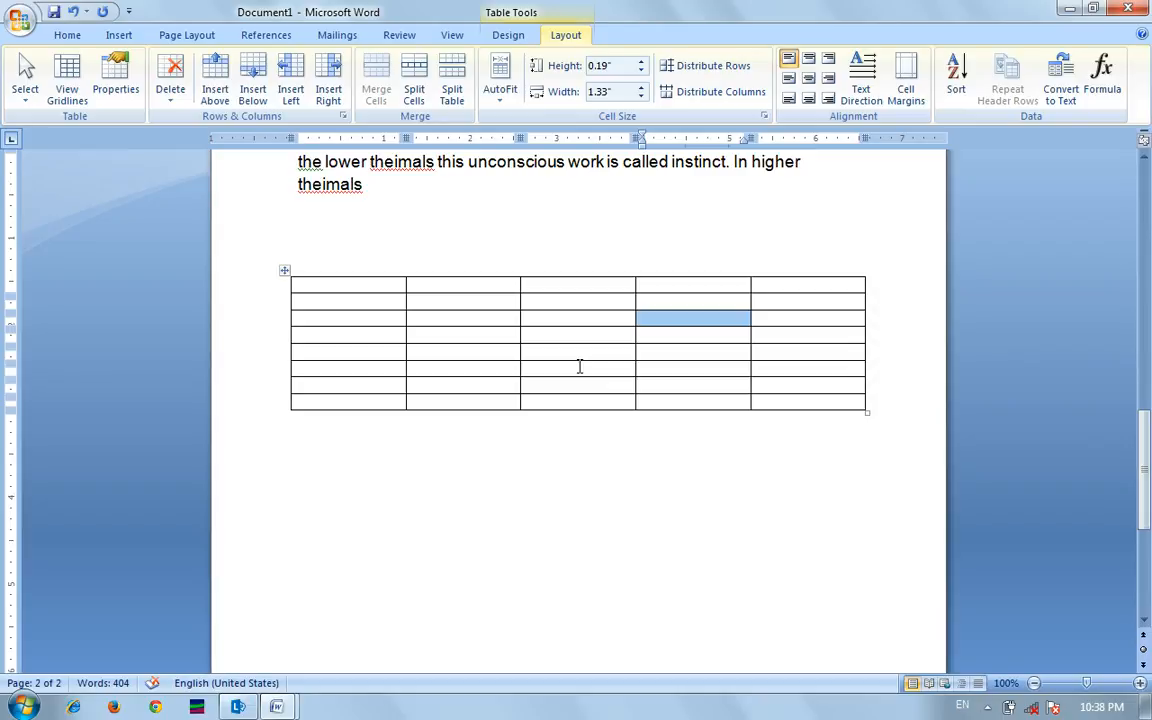
Enter the word "india" on a new line below the table and change it to Sentence case.
left_click(378, 467)
key("Return")
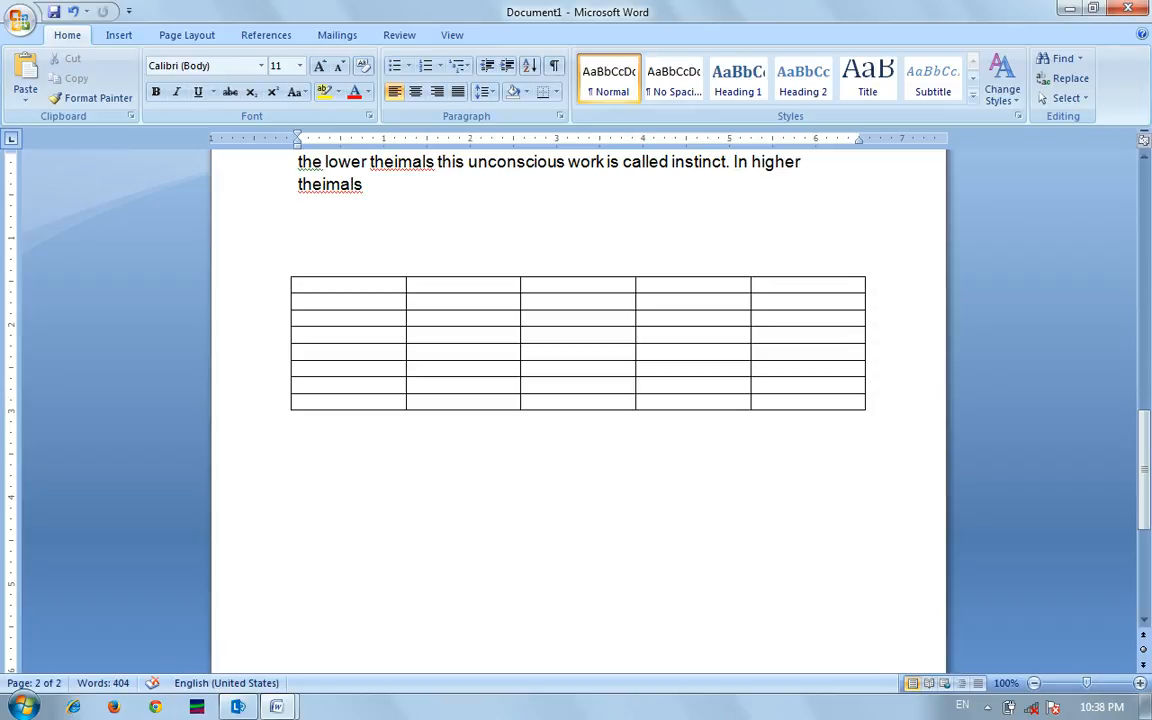
type("(ndia")
left_click(278, 464)
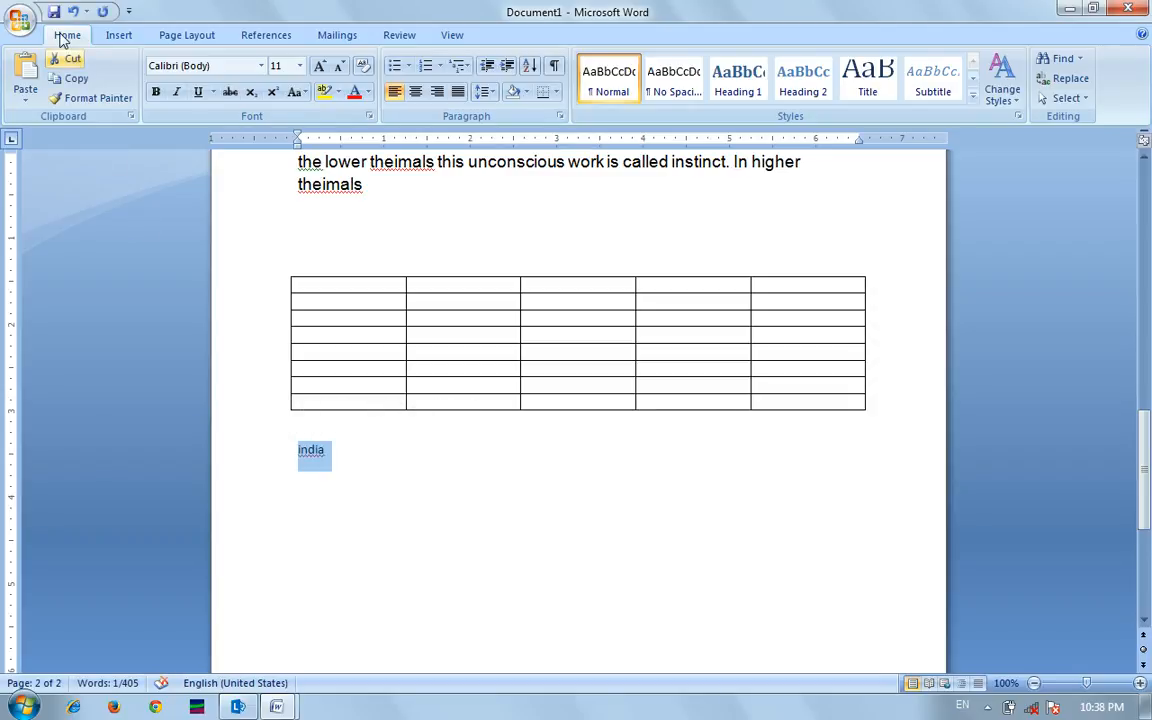
left_click(303, 93)
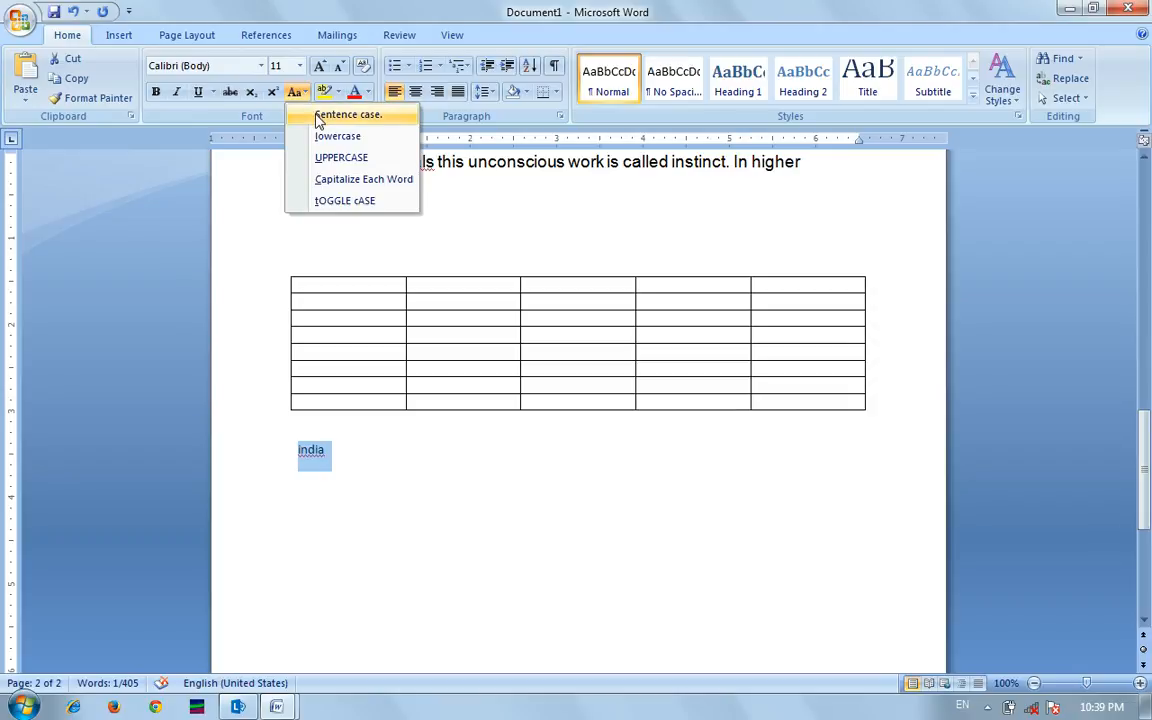
left_click(340, 115)
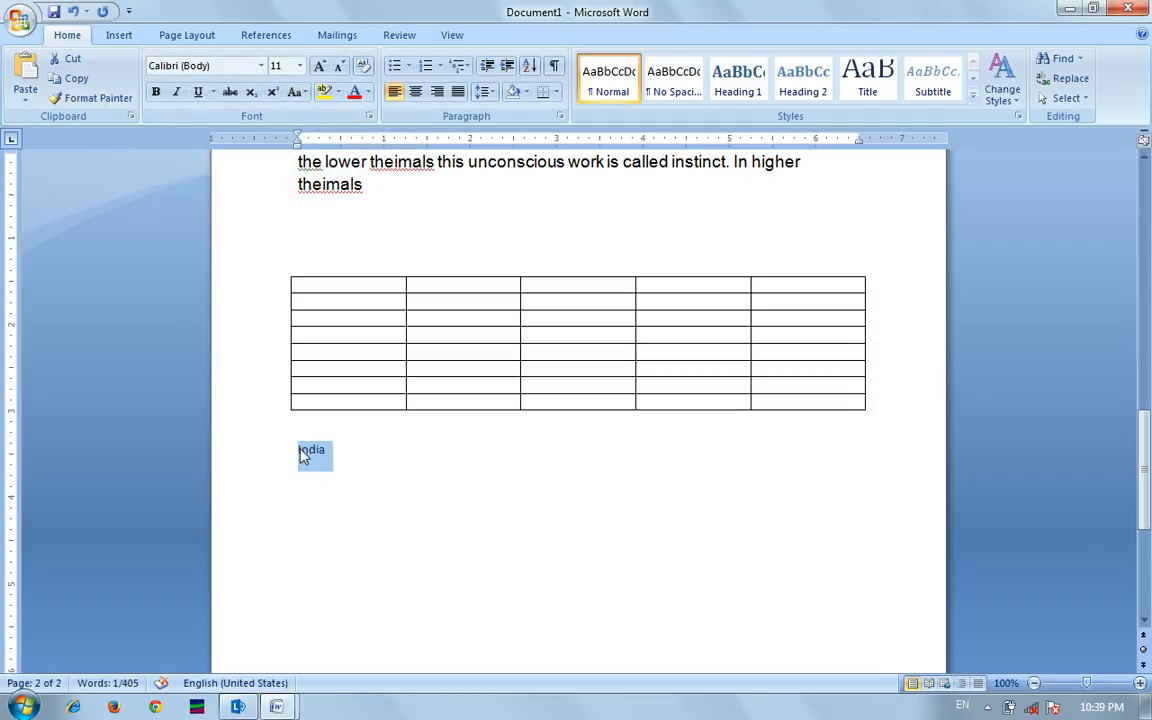
Change the selected word "India" below the table to lowercase and then to UPPERCASE.
left_click(299, 92)
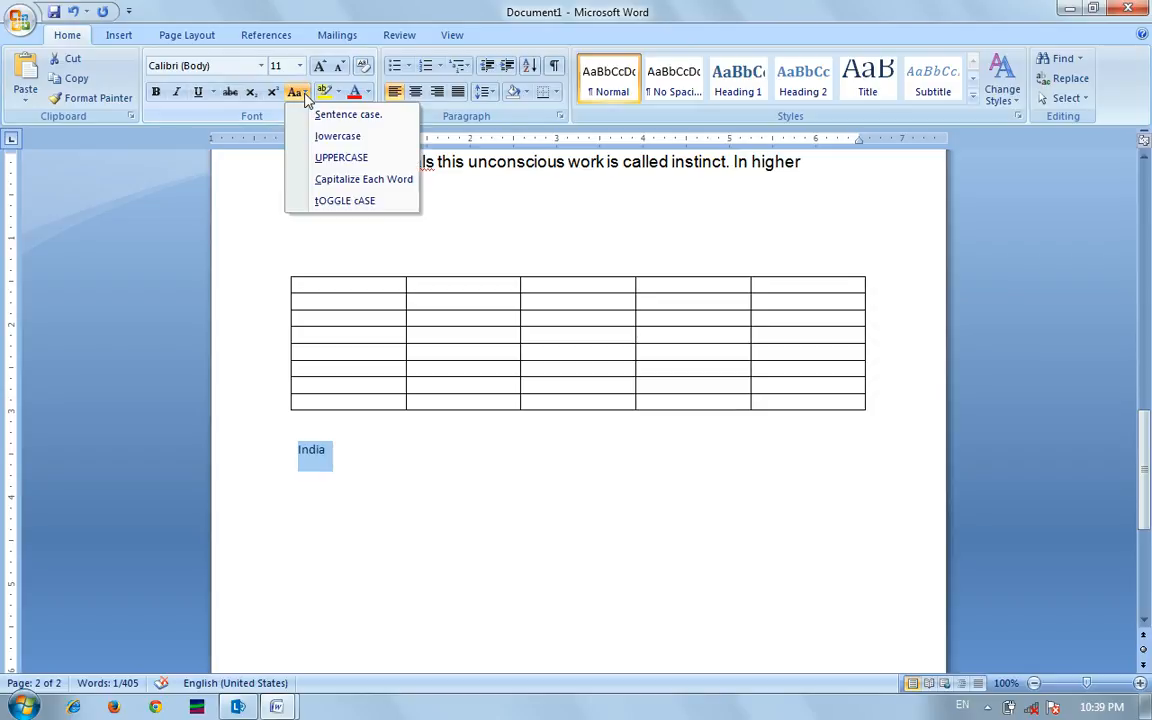
left_click(349, 141)
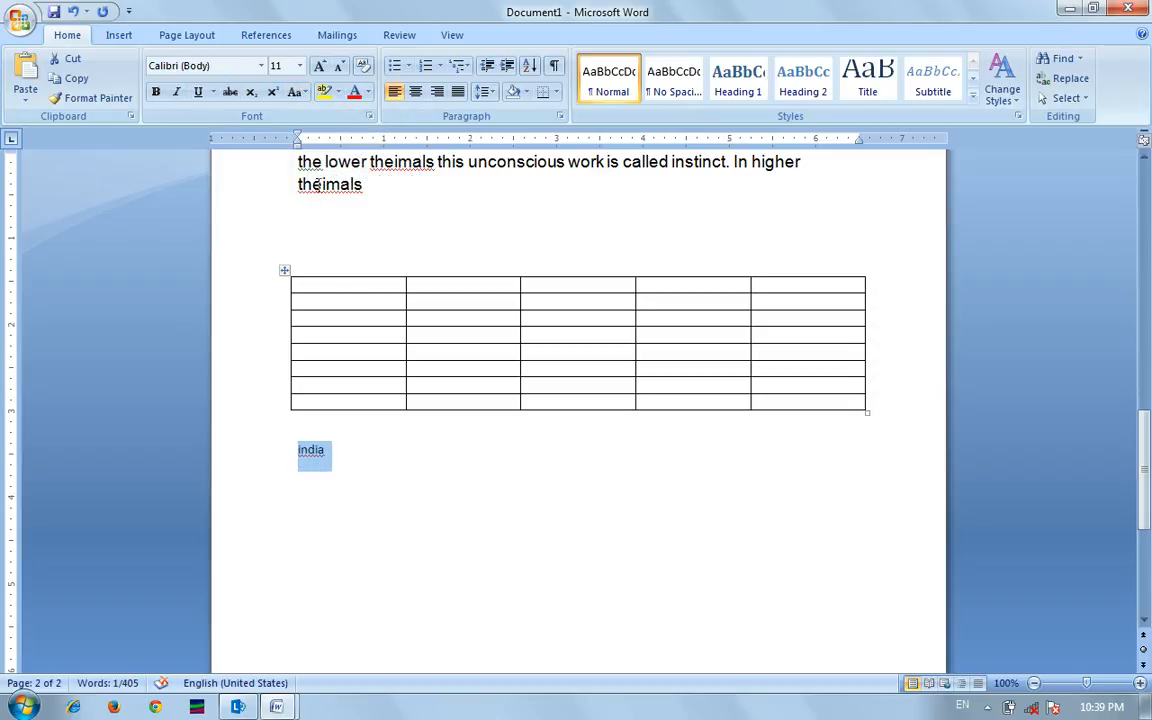
left_click(295, 91)
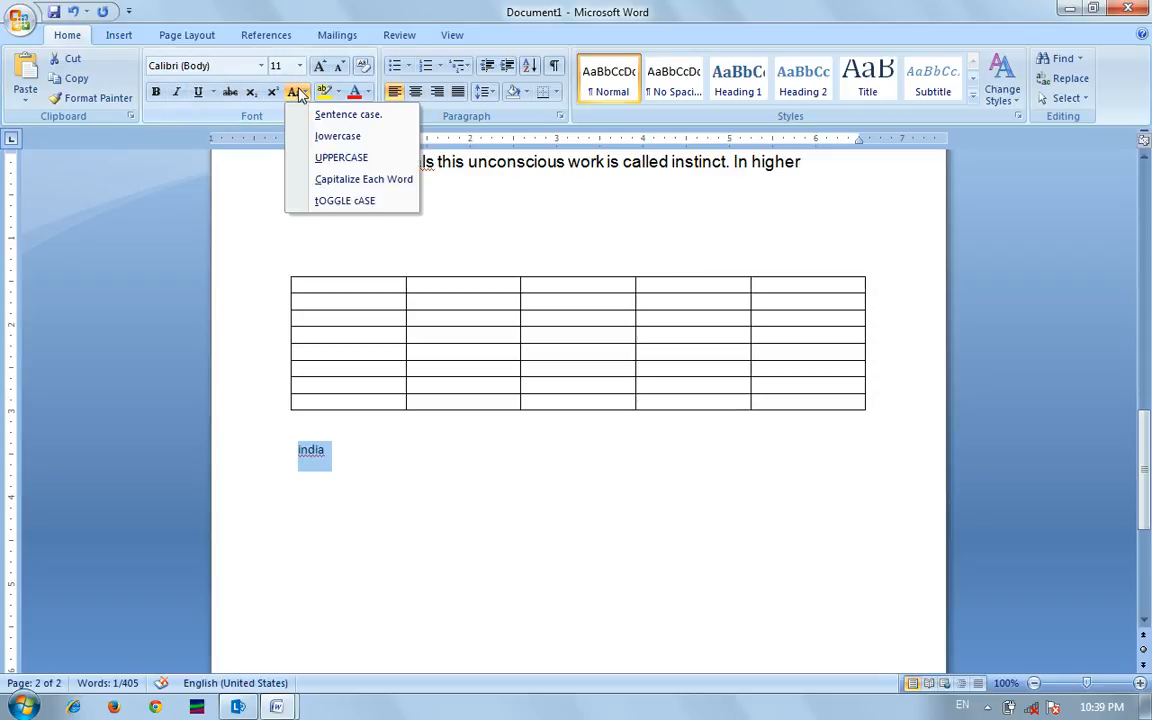
left_click(330, 163)
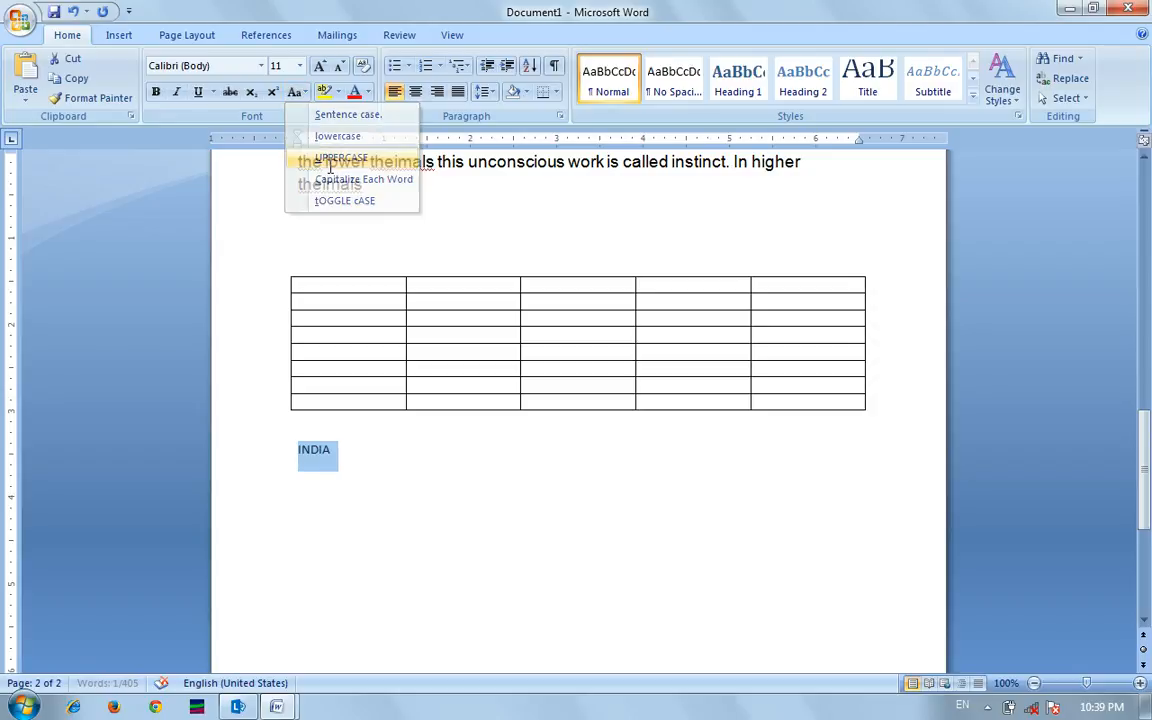
Select the line beginning "the lower theimals" above the table and apply Capitalize Each Word followed by tOGGLE cASE.
left_click(274, 173)
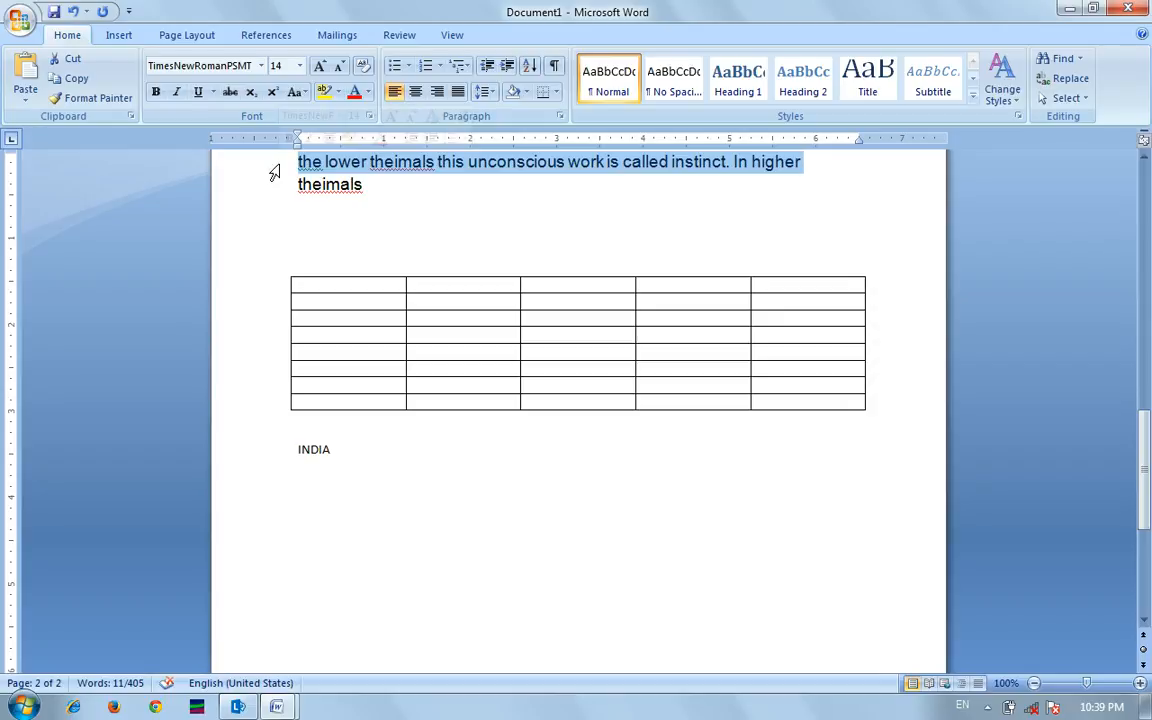
left_click(296, 91)
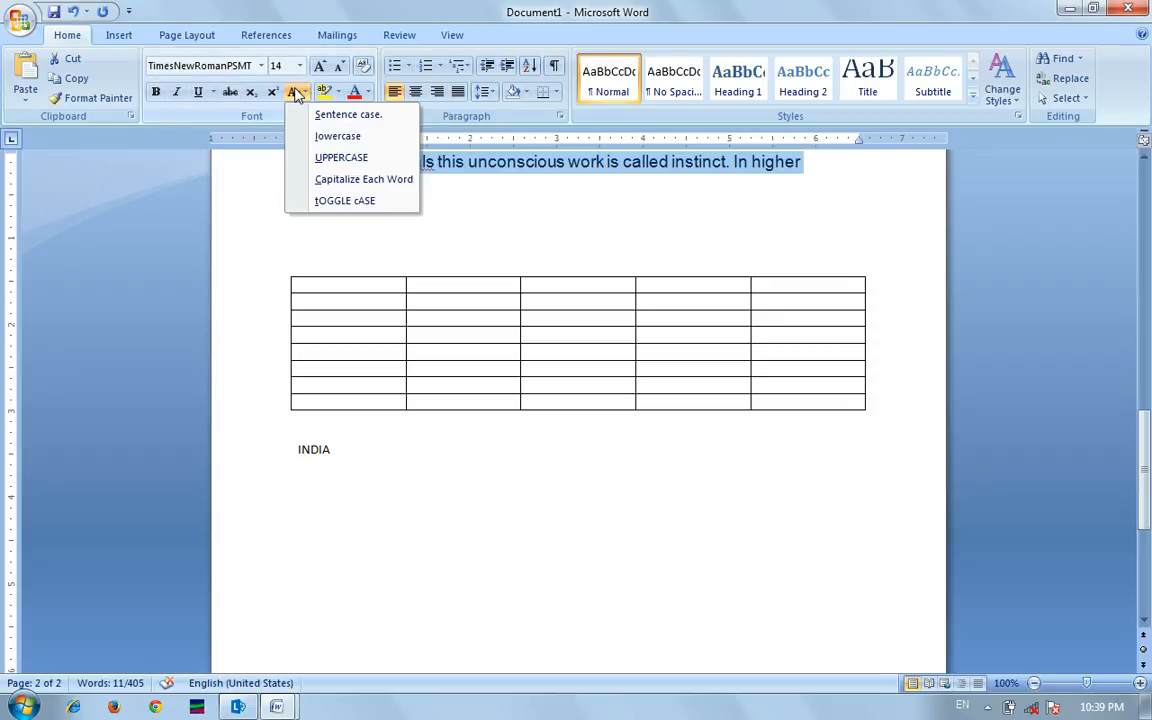
left_click(490, 228)
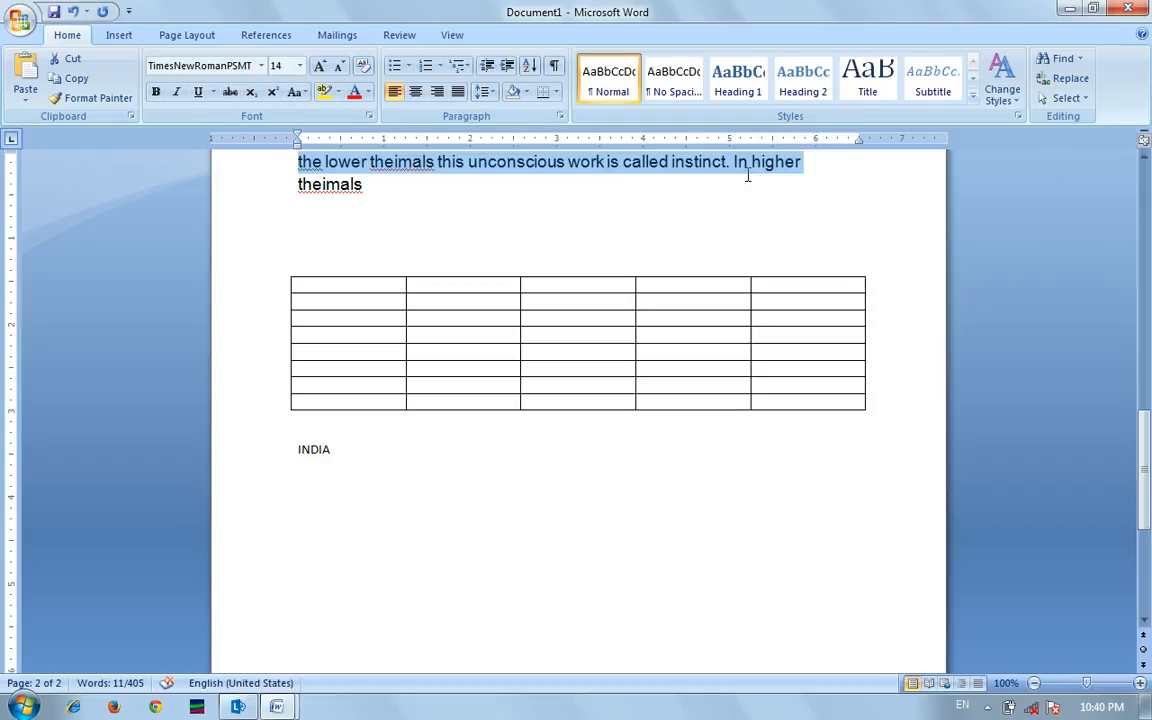
left_click(296, 92)
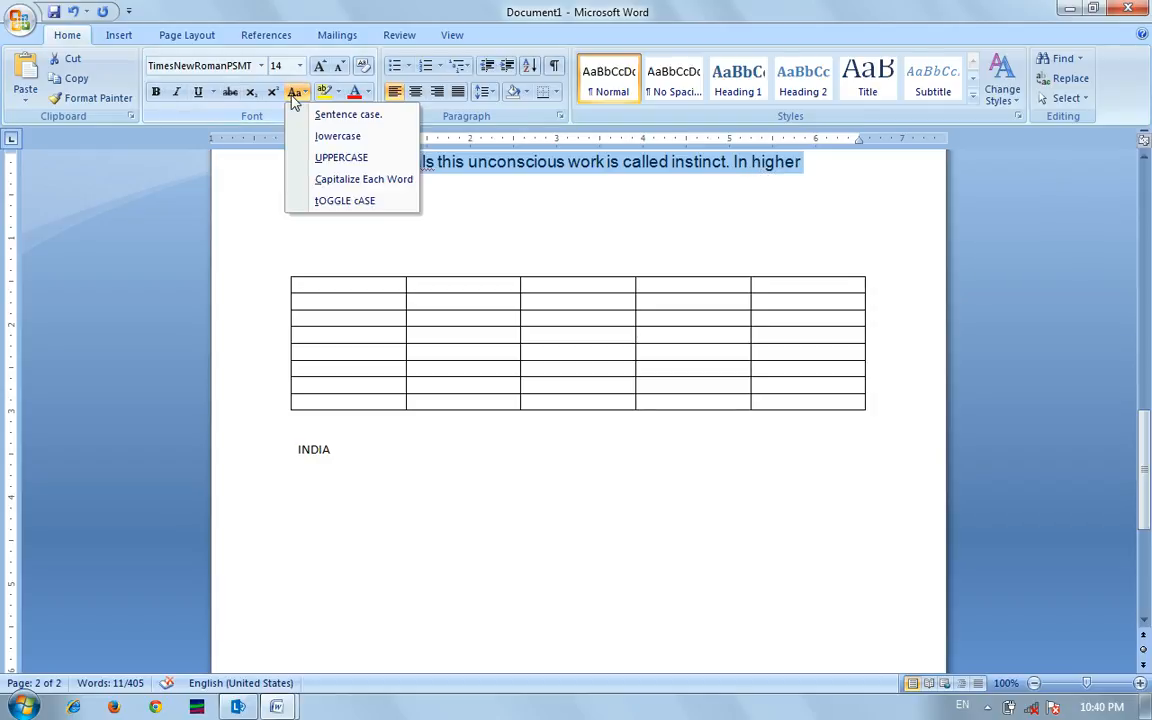
left_click(326, 189)
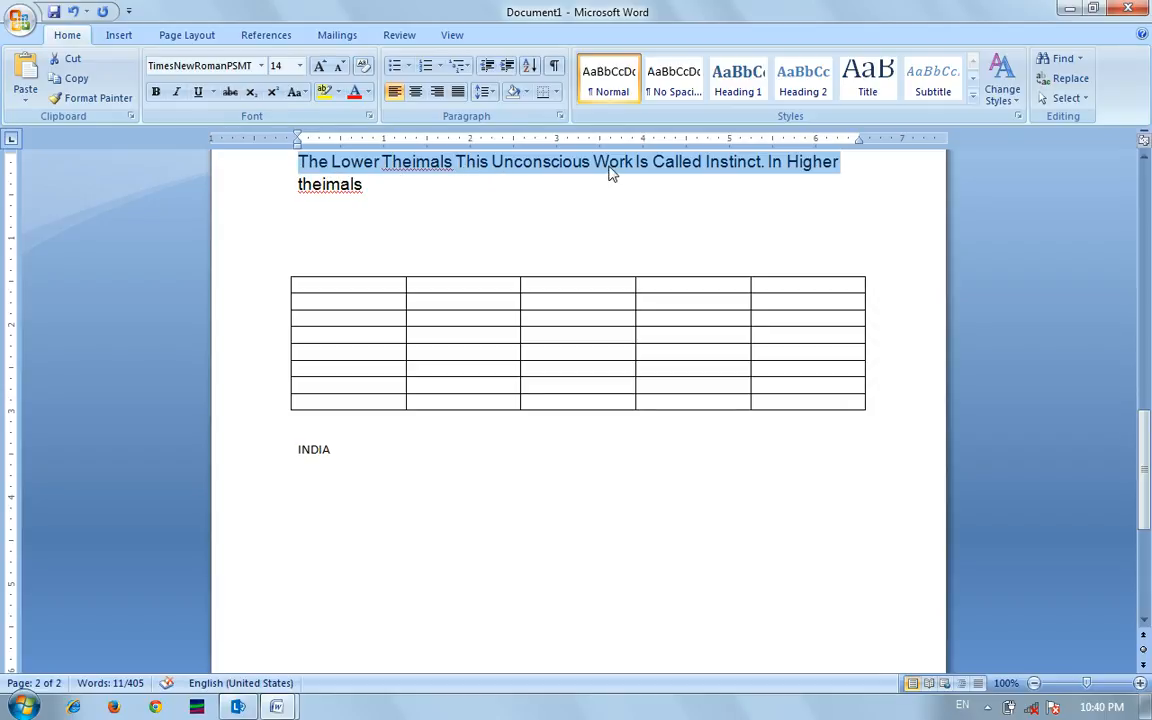
left_click(302, 95)
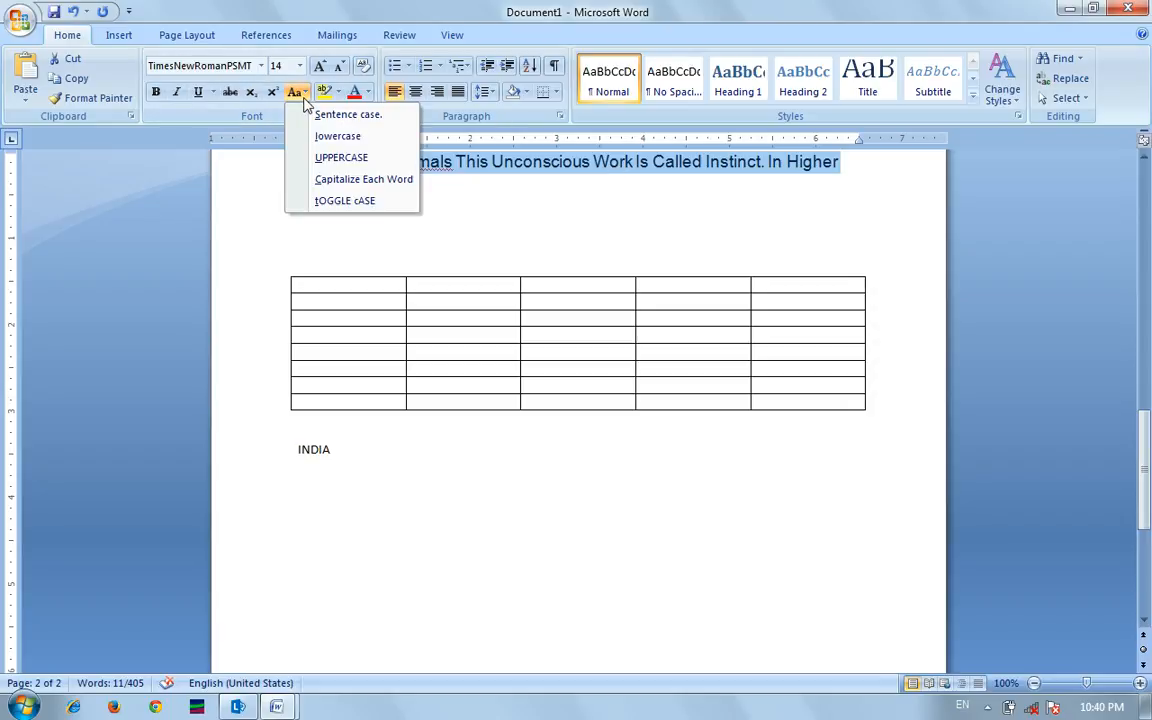
left_click(322, 205)
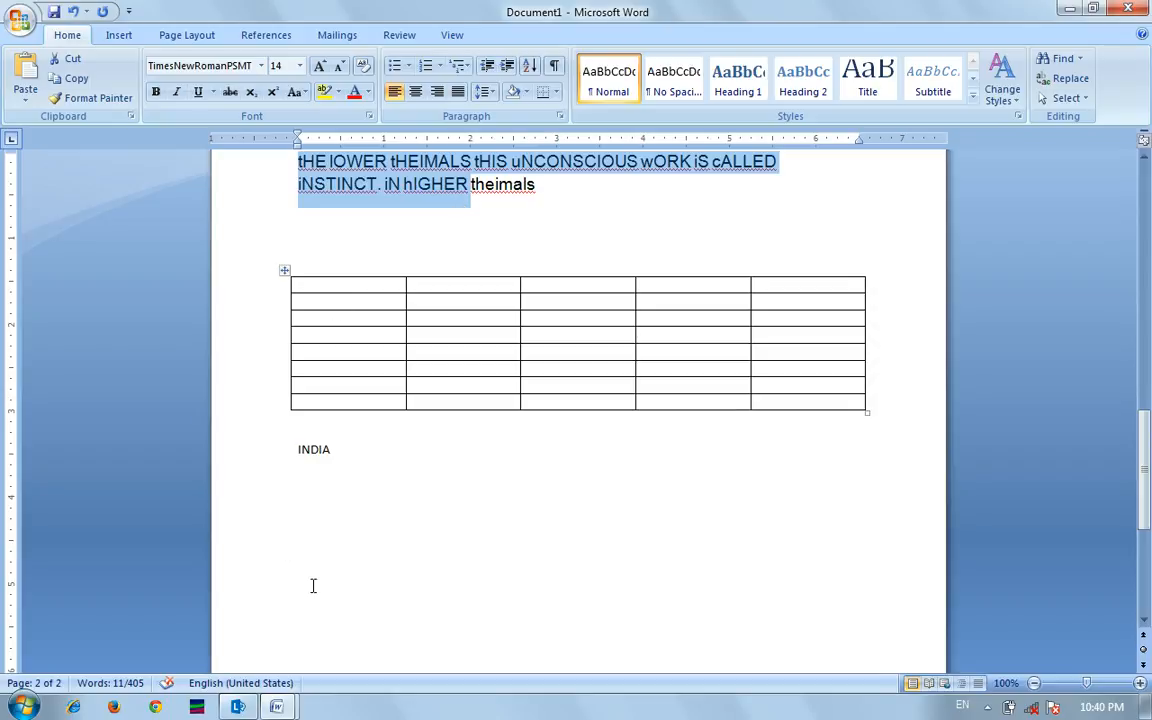
Switch to the "ICT Soft Tools-Word Processor" document and return to the beginning of its topic list.
mouse_move(276, 707)
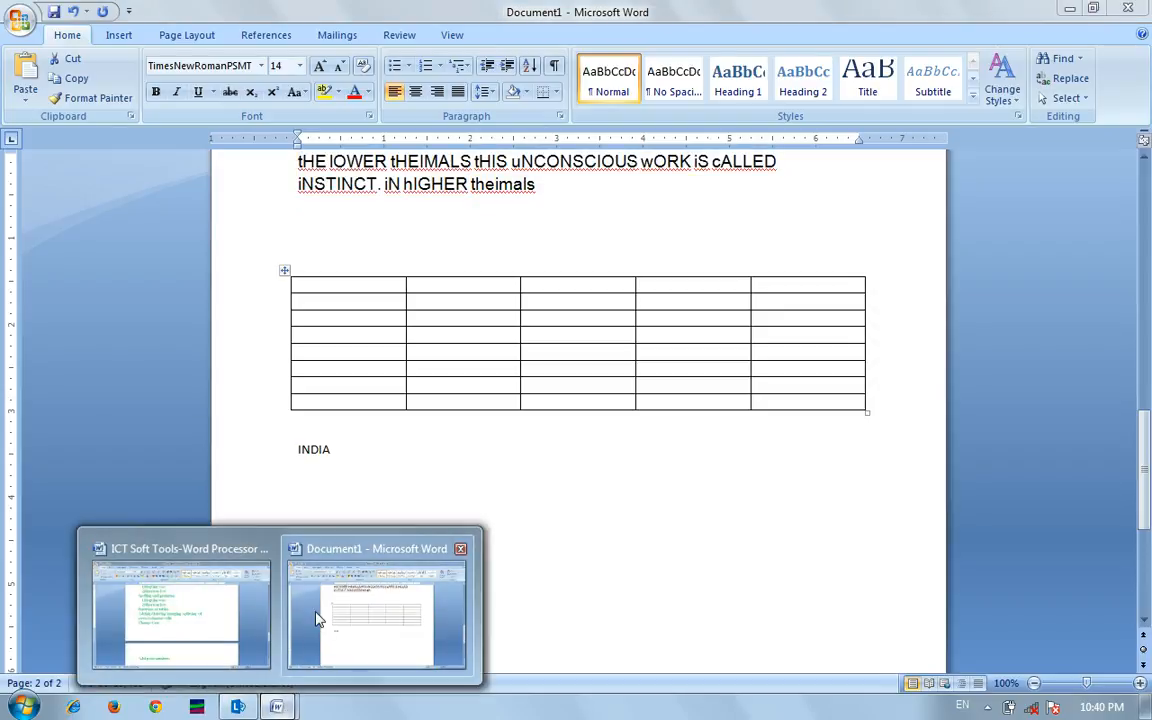
left_click(197, 632)
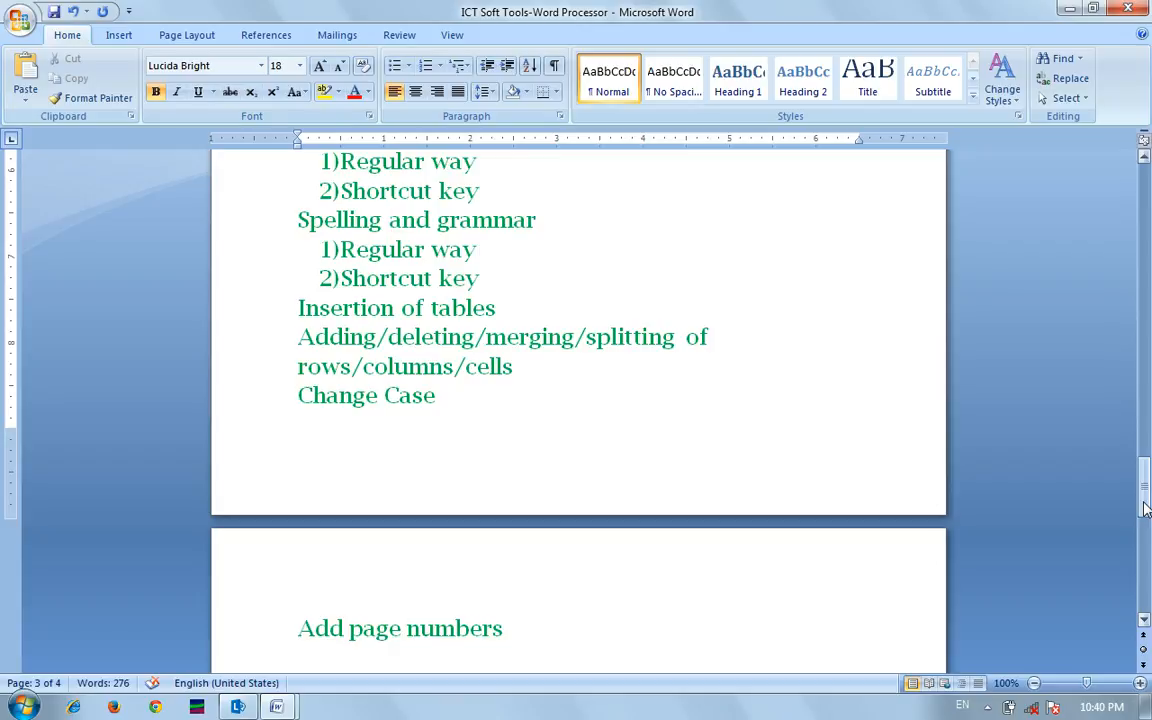
left_click_drag(1146, 508, 1140, 183)
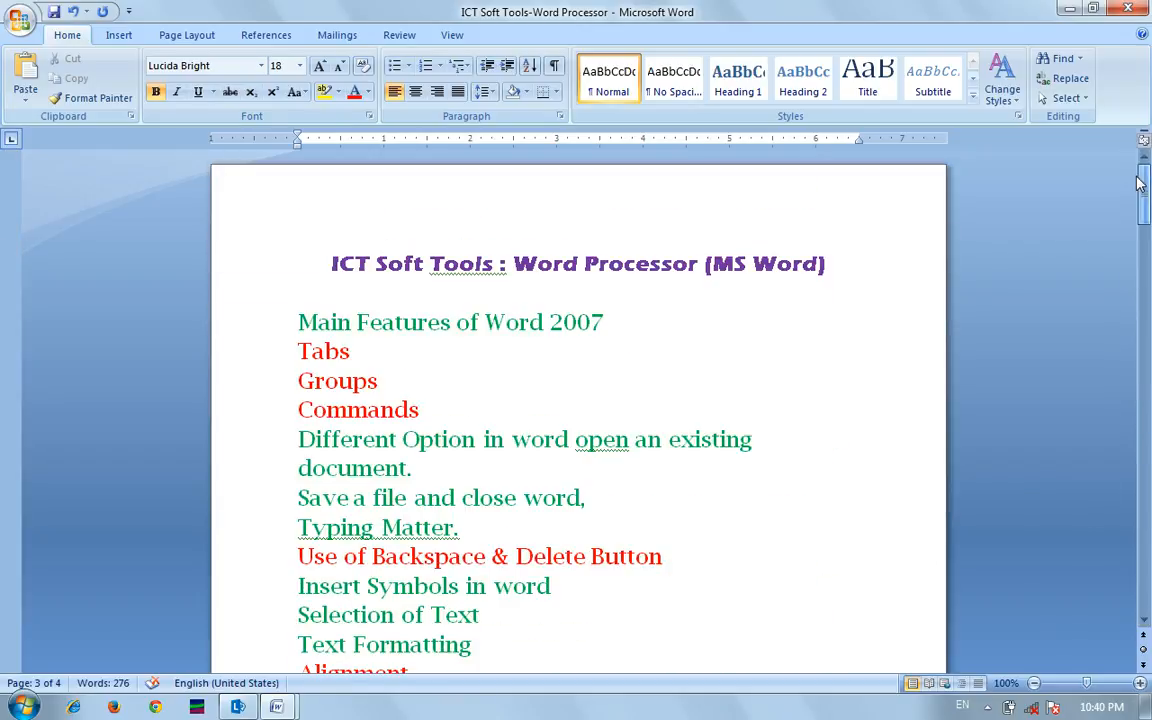